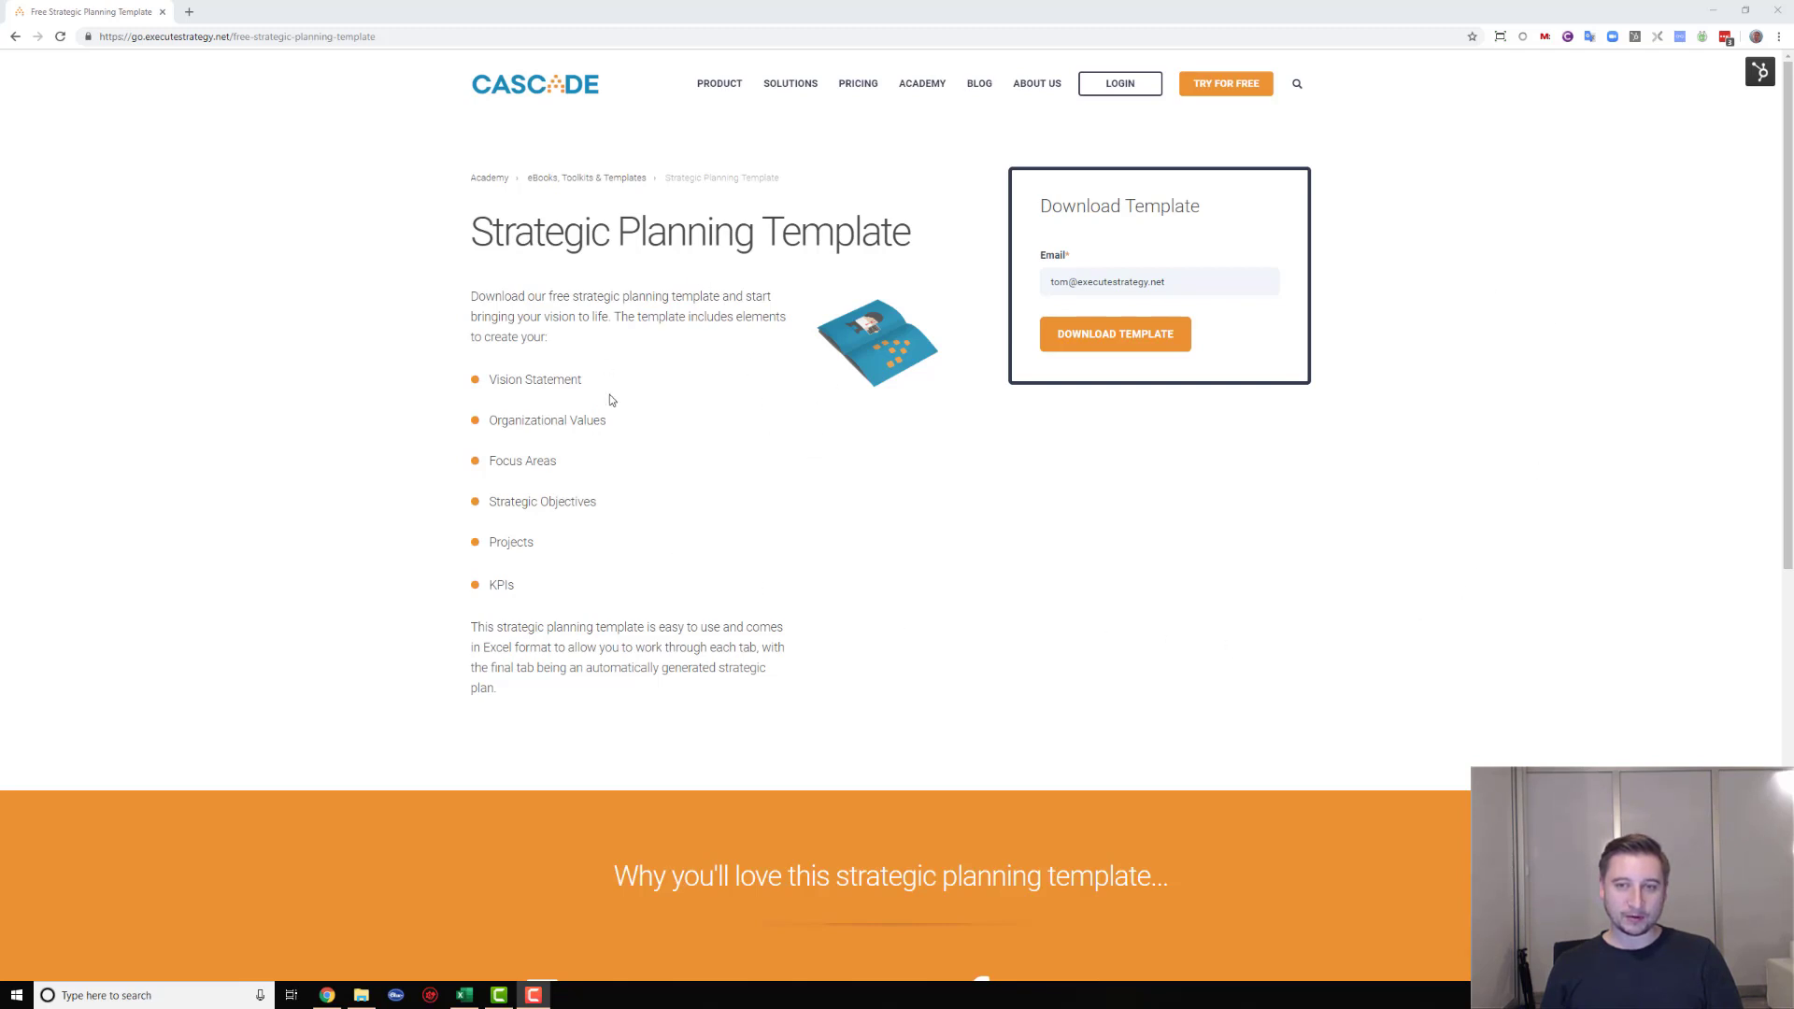
- Download and save the Cascade strategic planning template zip file
left_click(1111, 358)
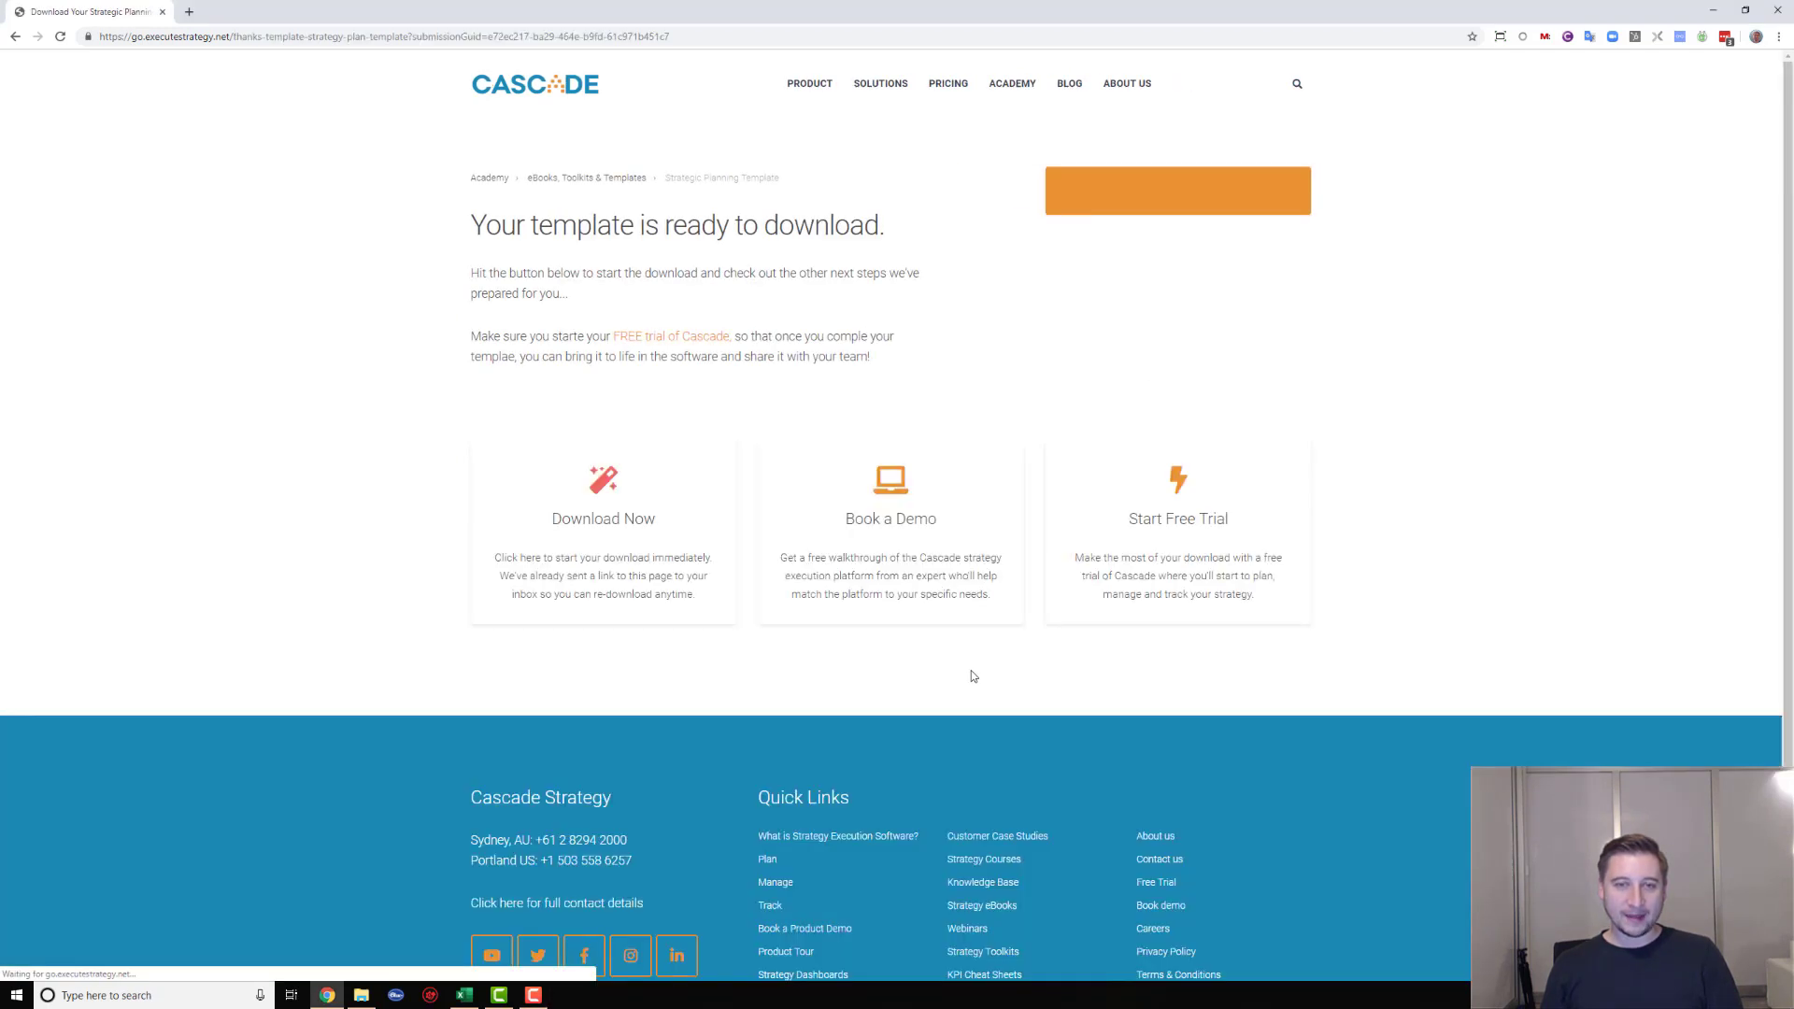
left_click(606, 472)
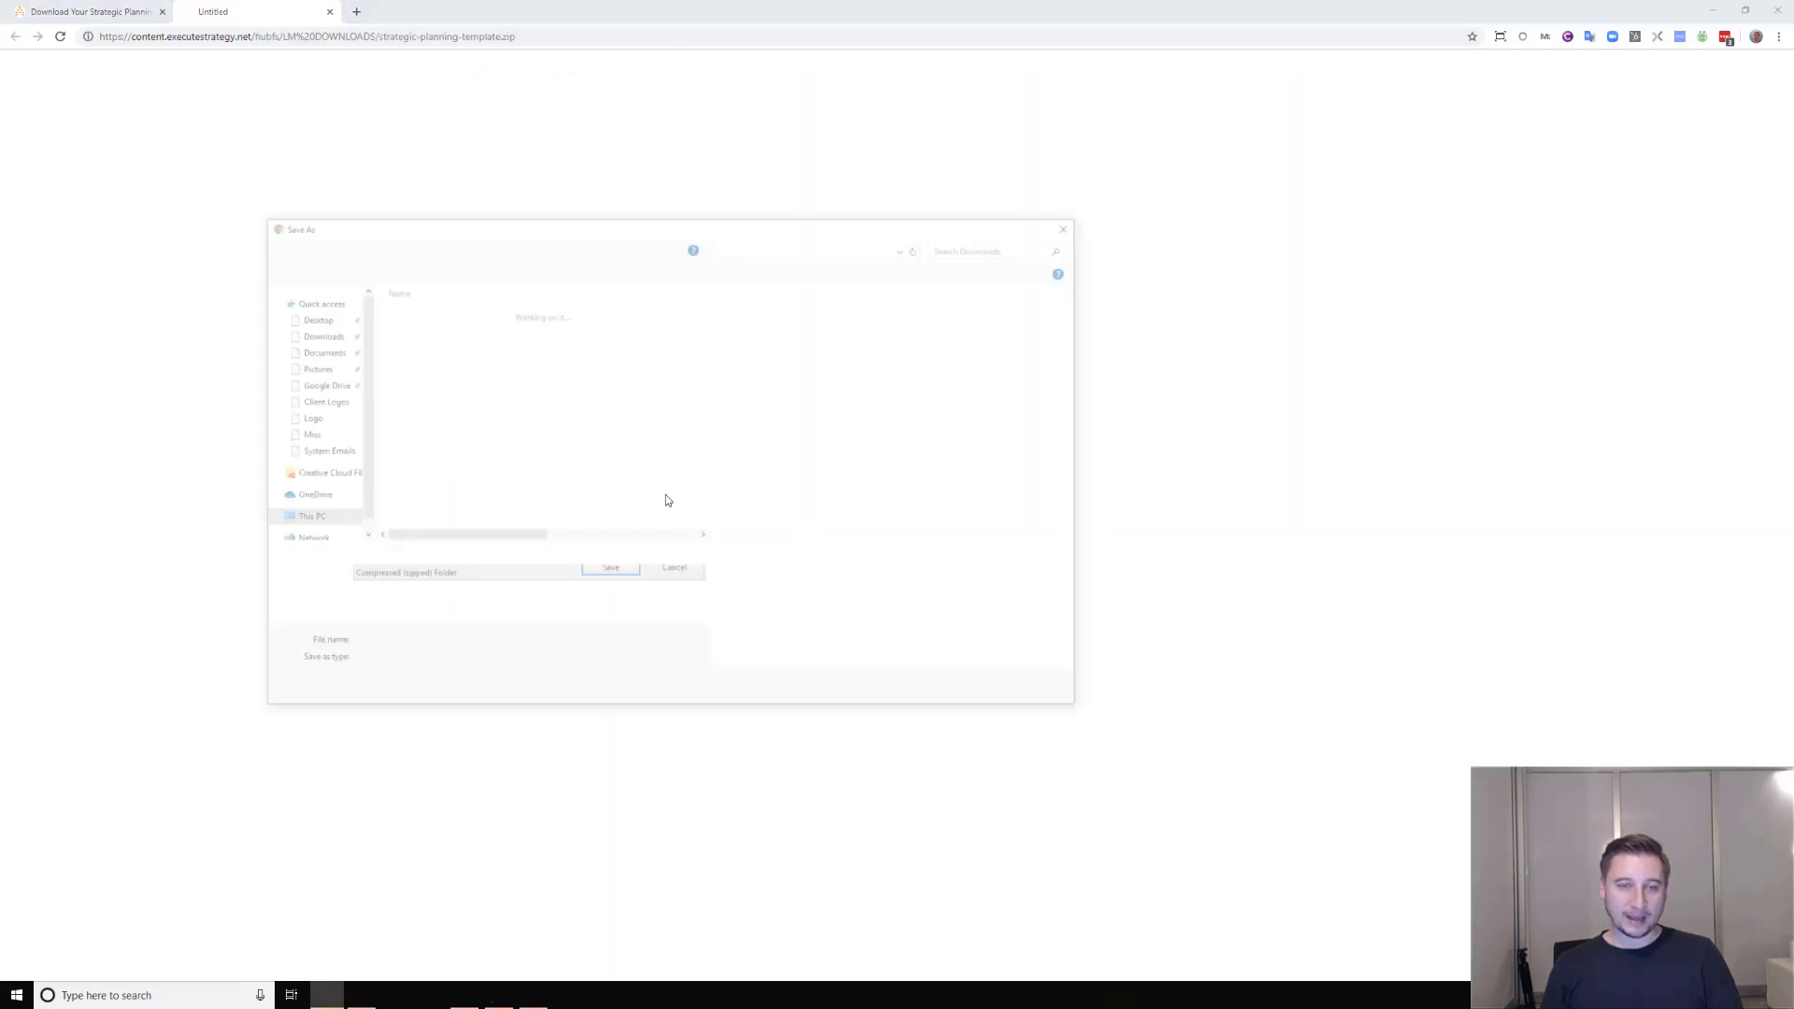
left_click(993, 694)
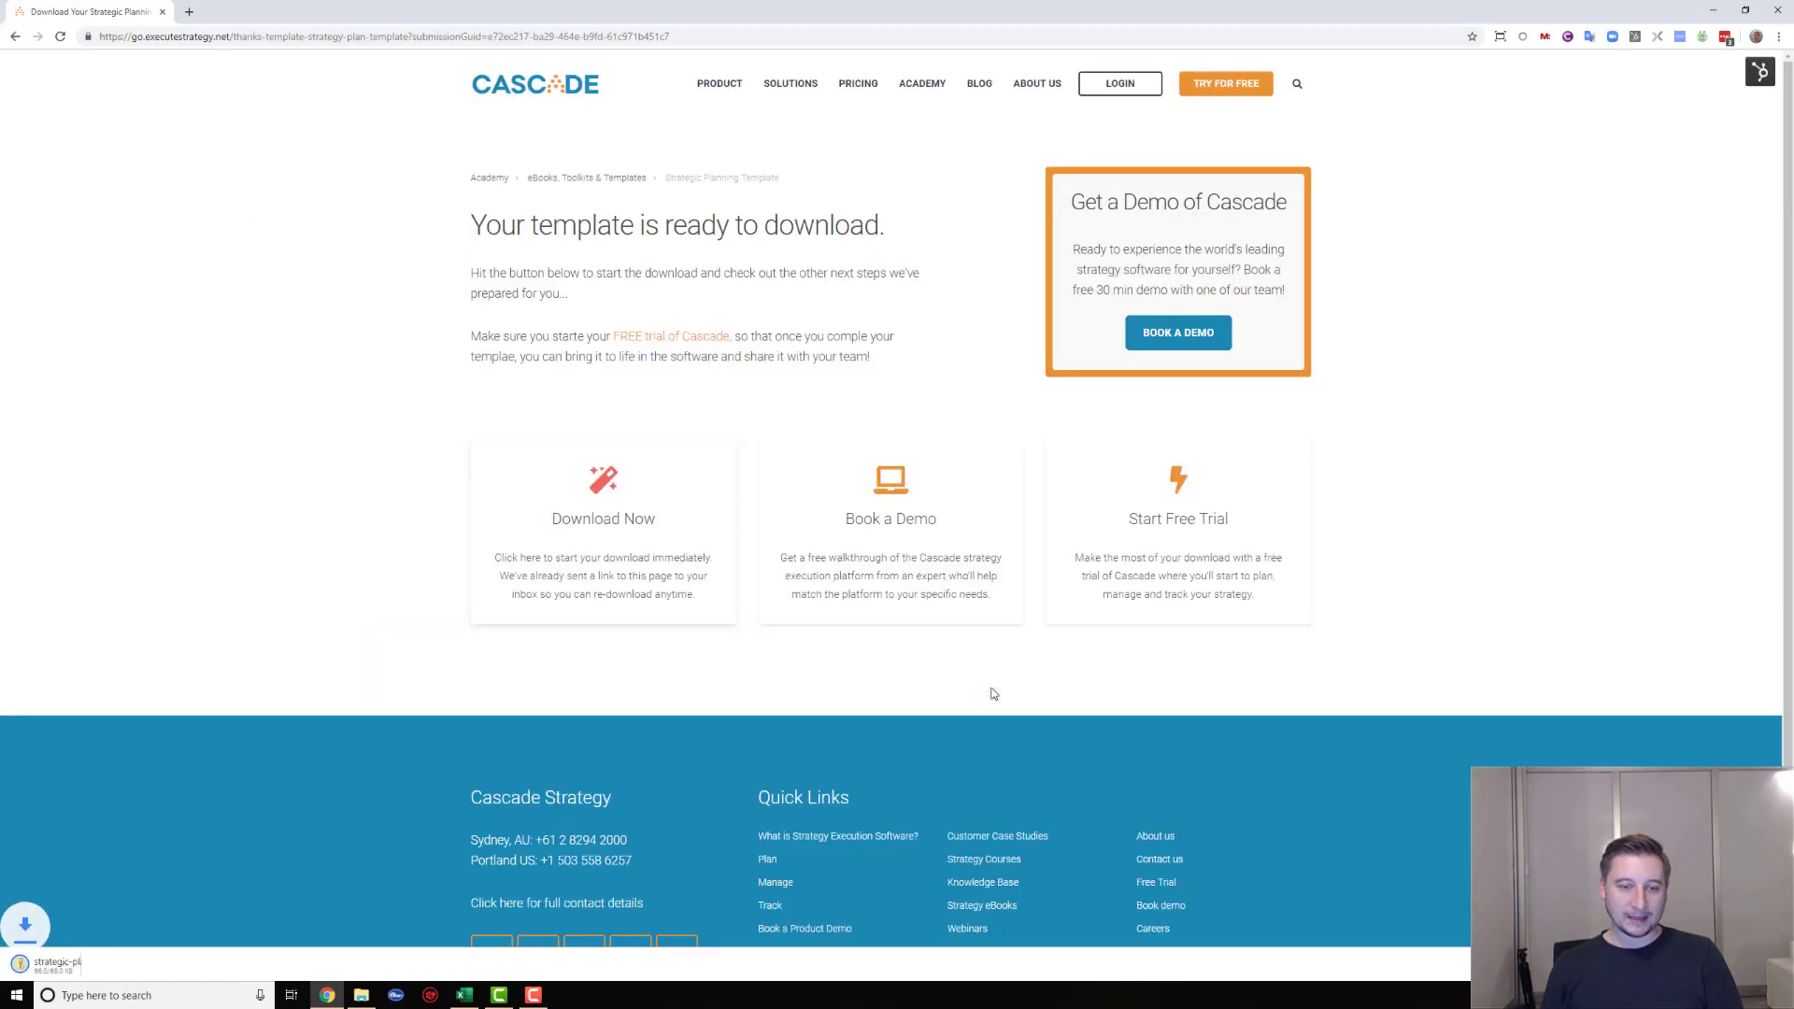
- Open the Strategy Plan Template workbook from the downloaded zip in Excel
left_click(92, 963)
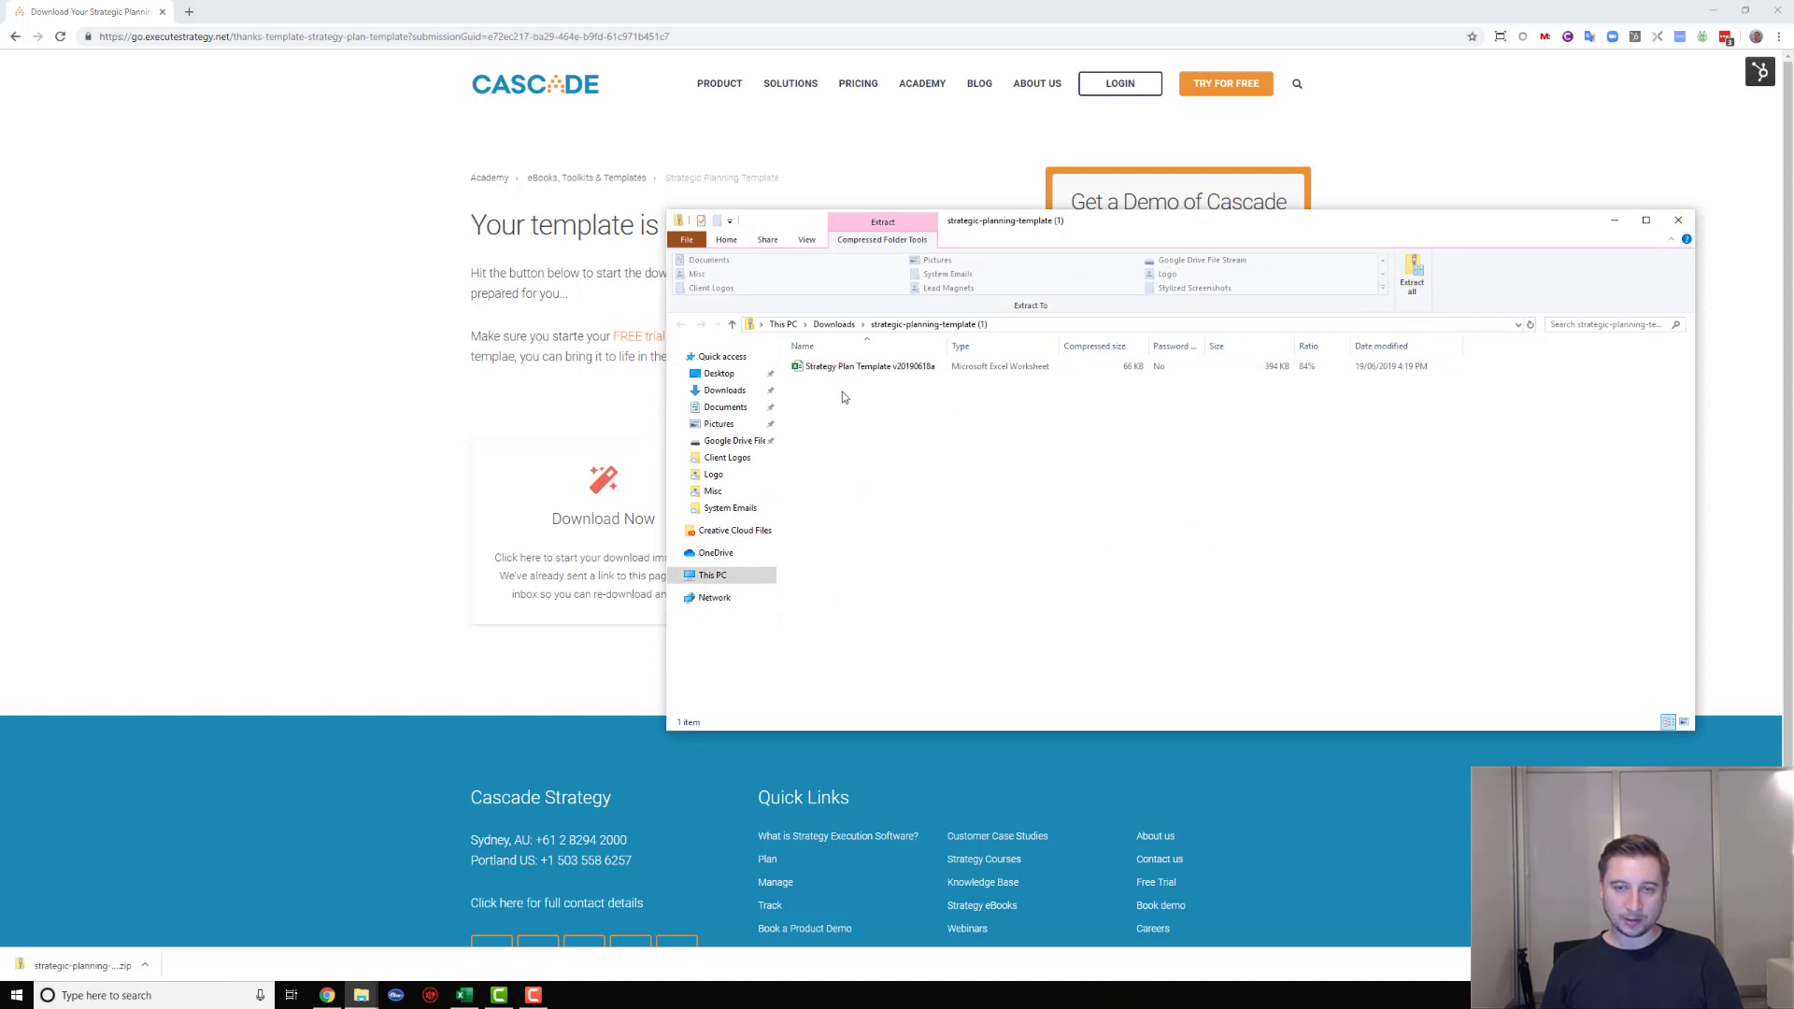
left_click(888, 379)
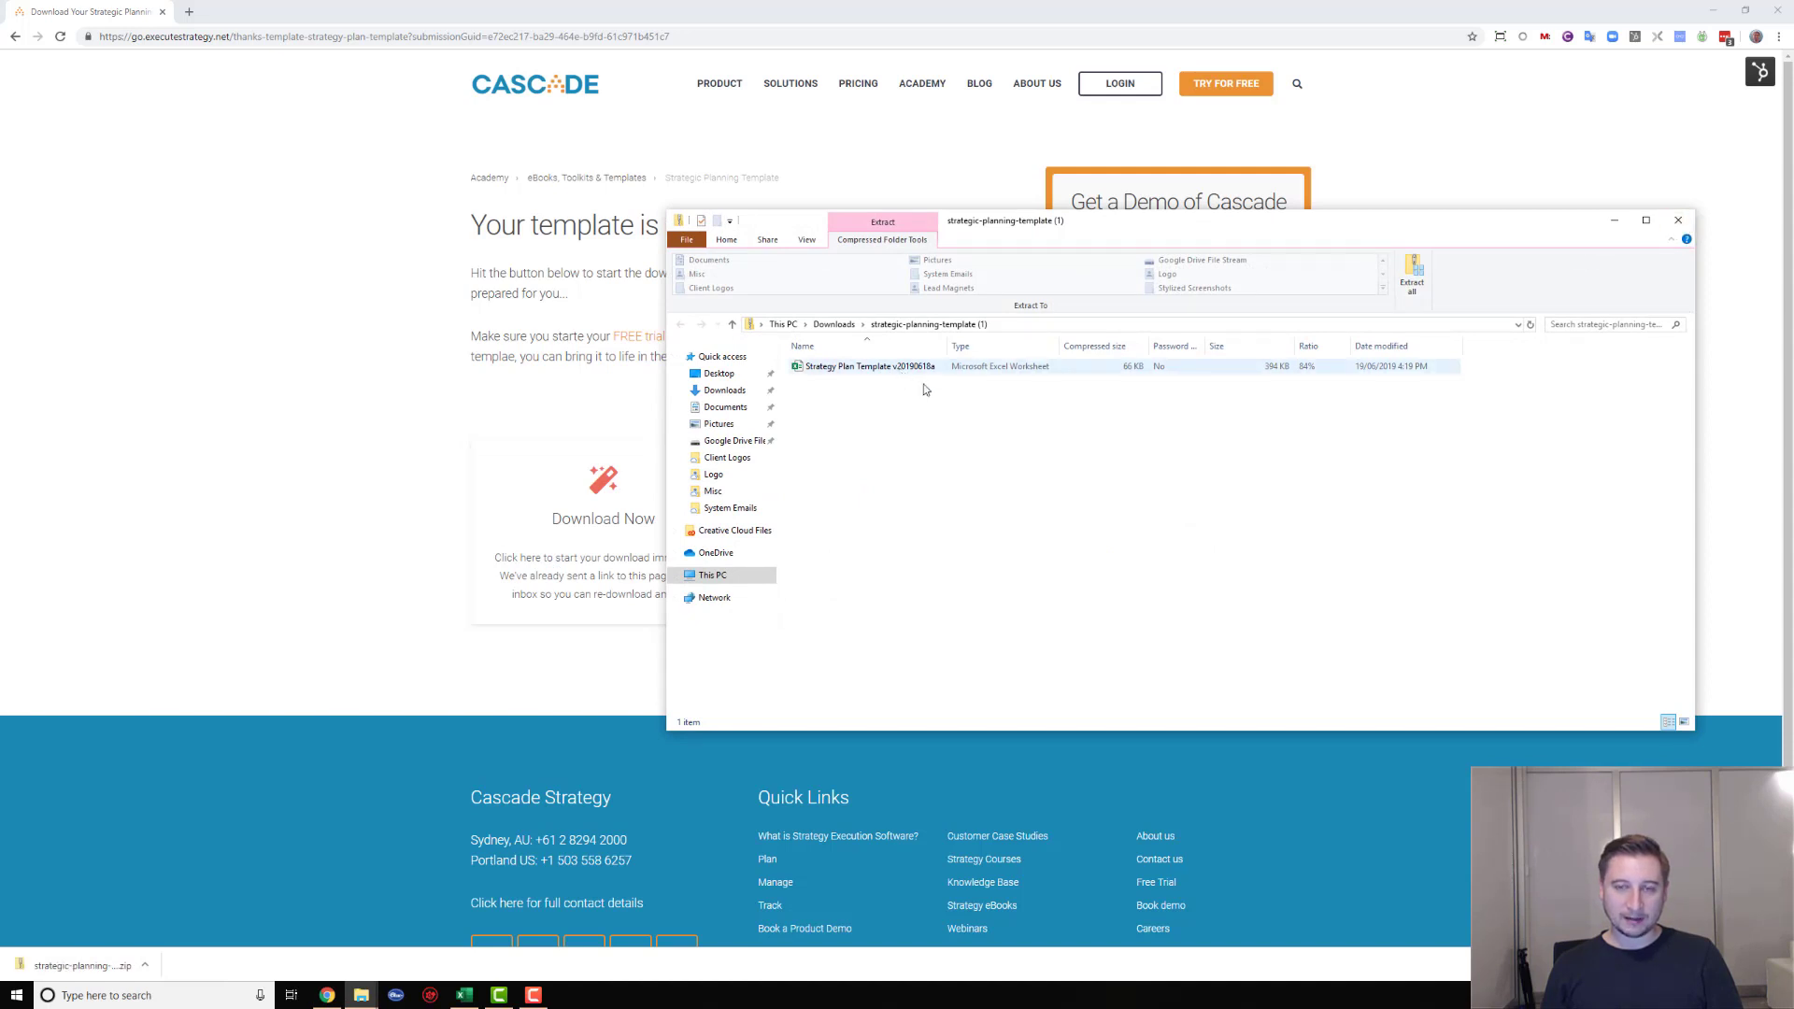
left_click(1689, 221)
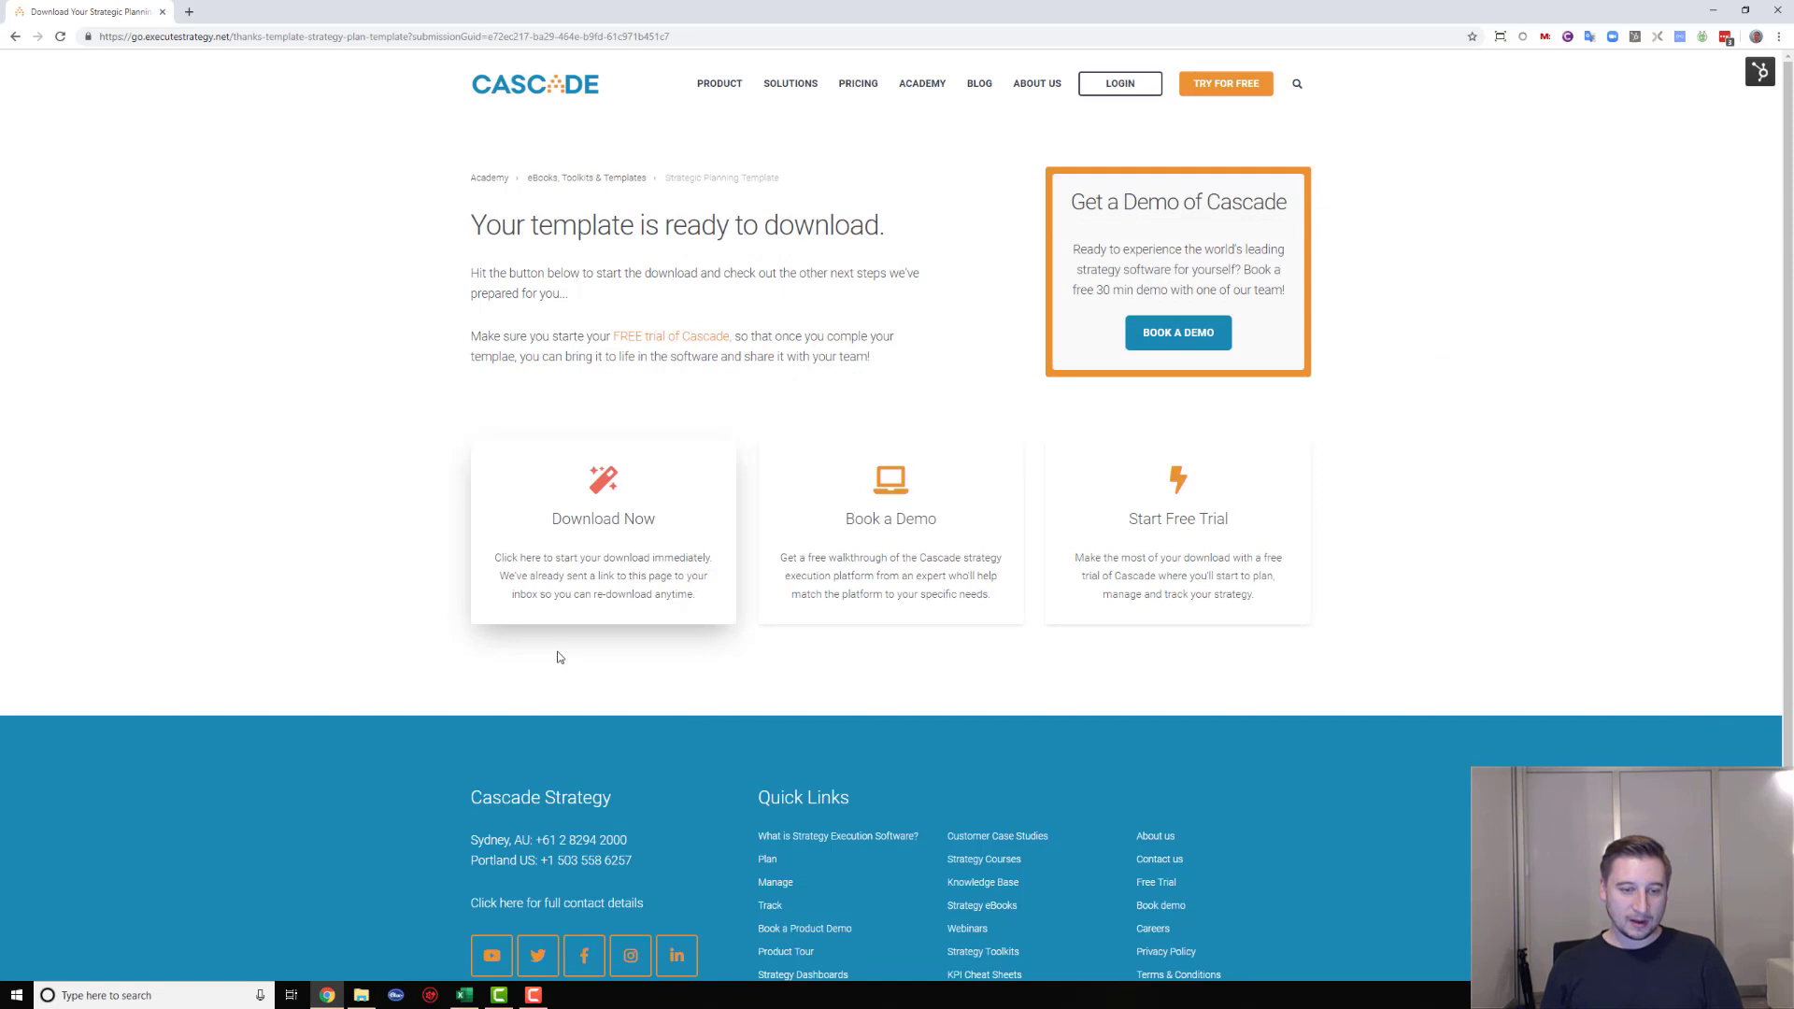
left_click(465, 995)
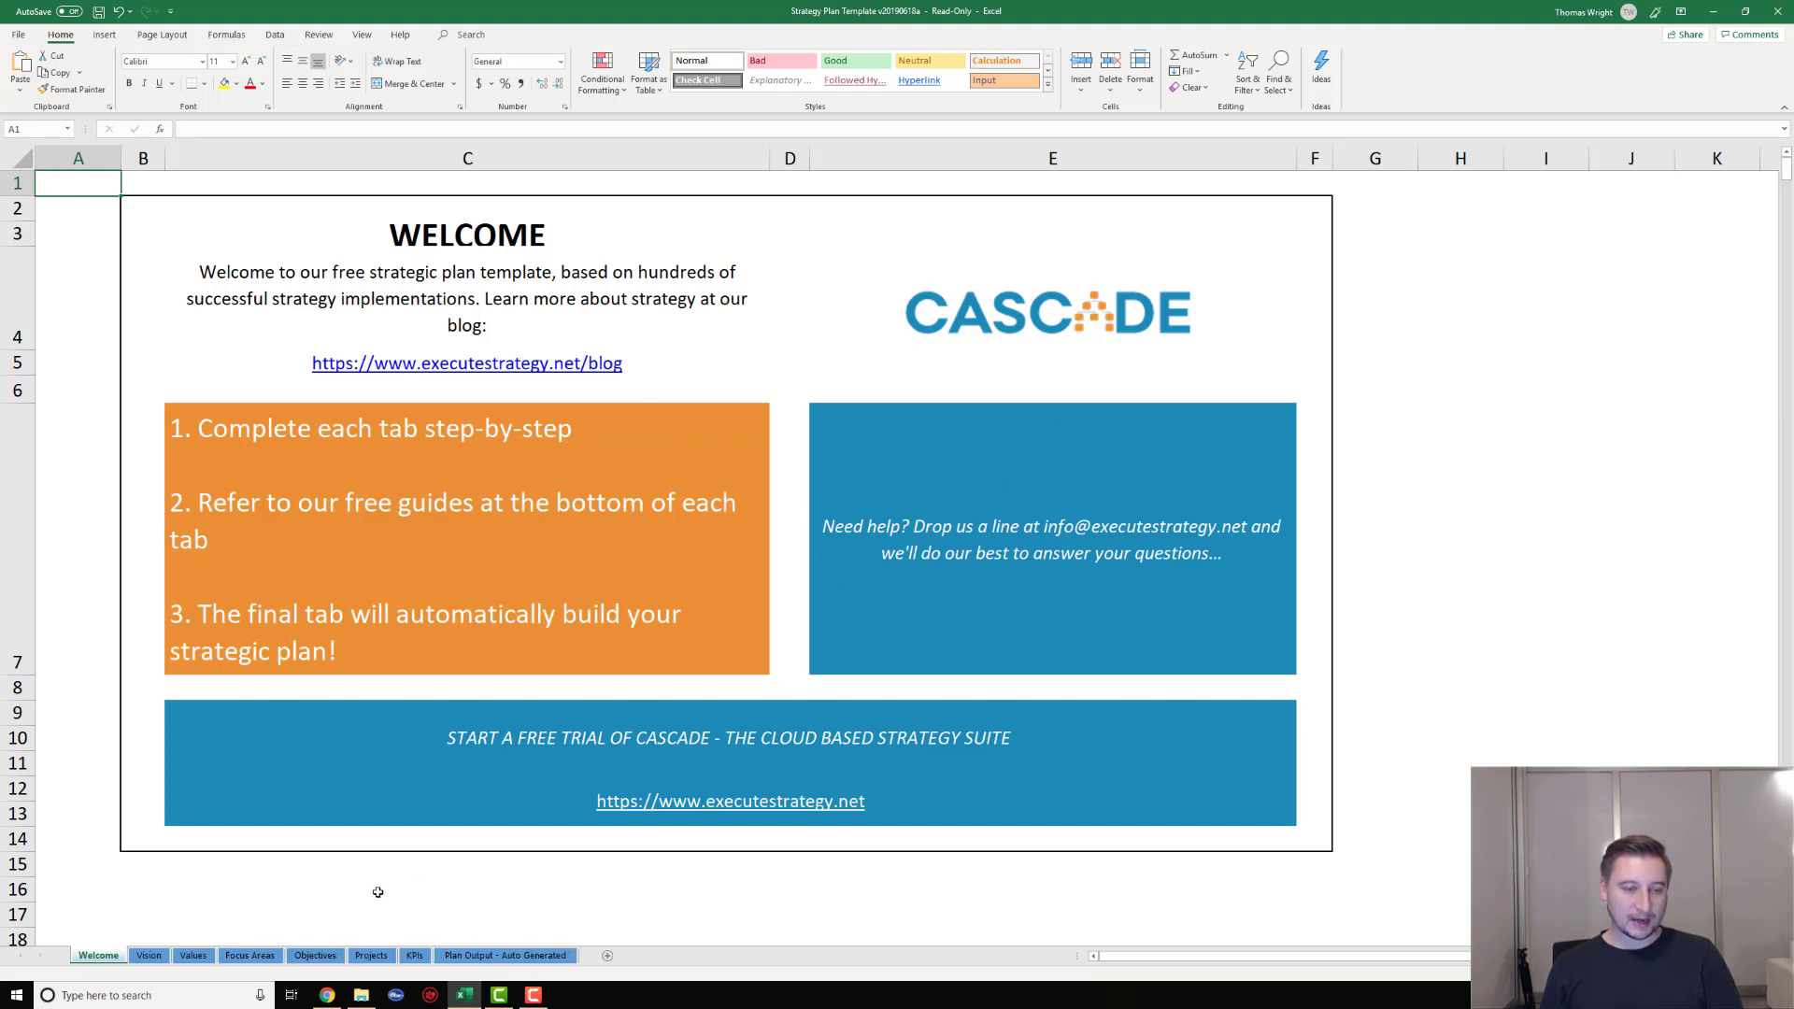
- Read the sample vision statement on the Vision sheet, then go back to the Cascade download page
left_click(147, 956)
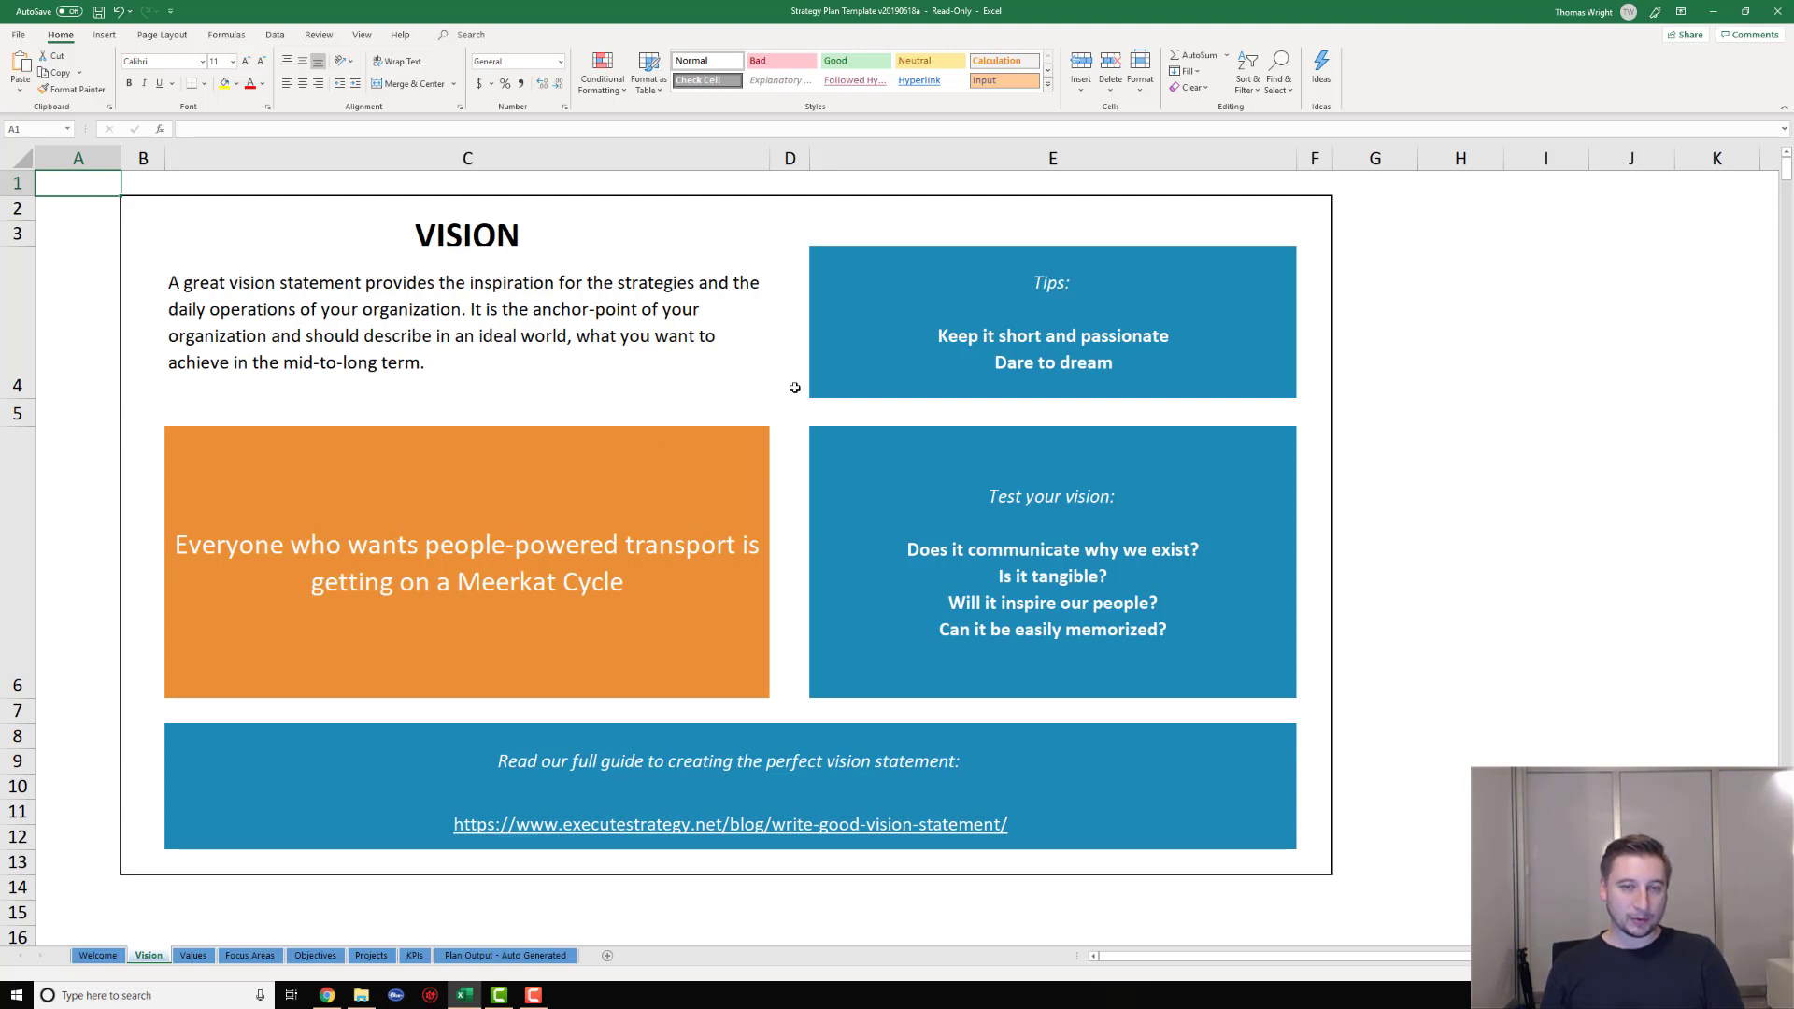
key("alt+Tab")
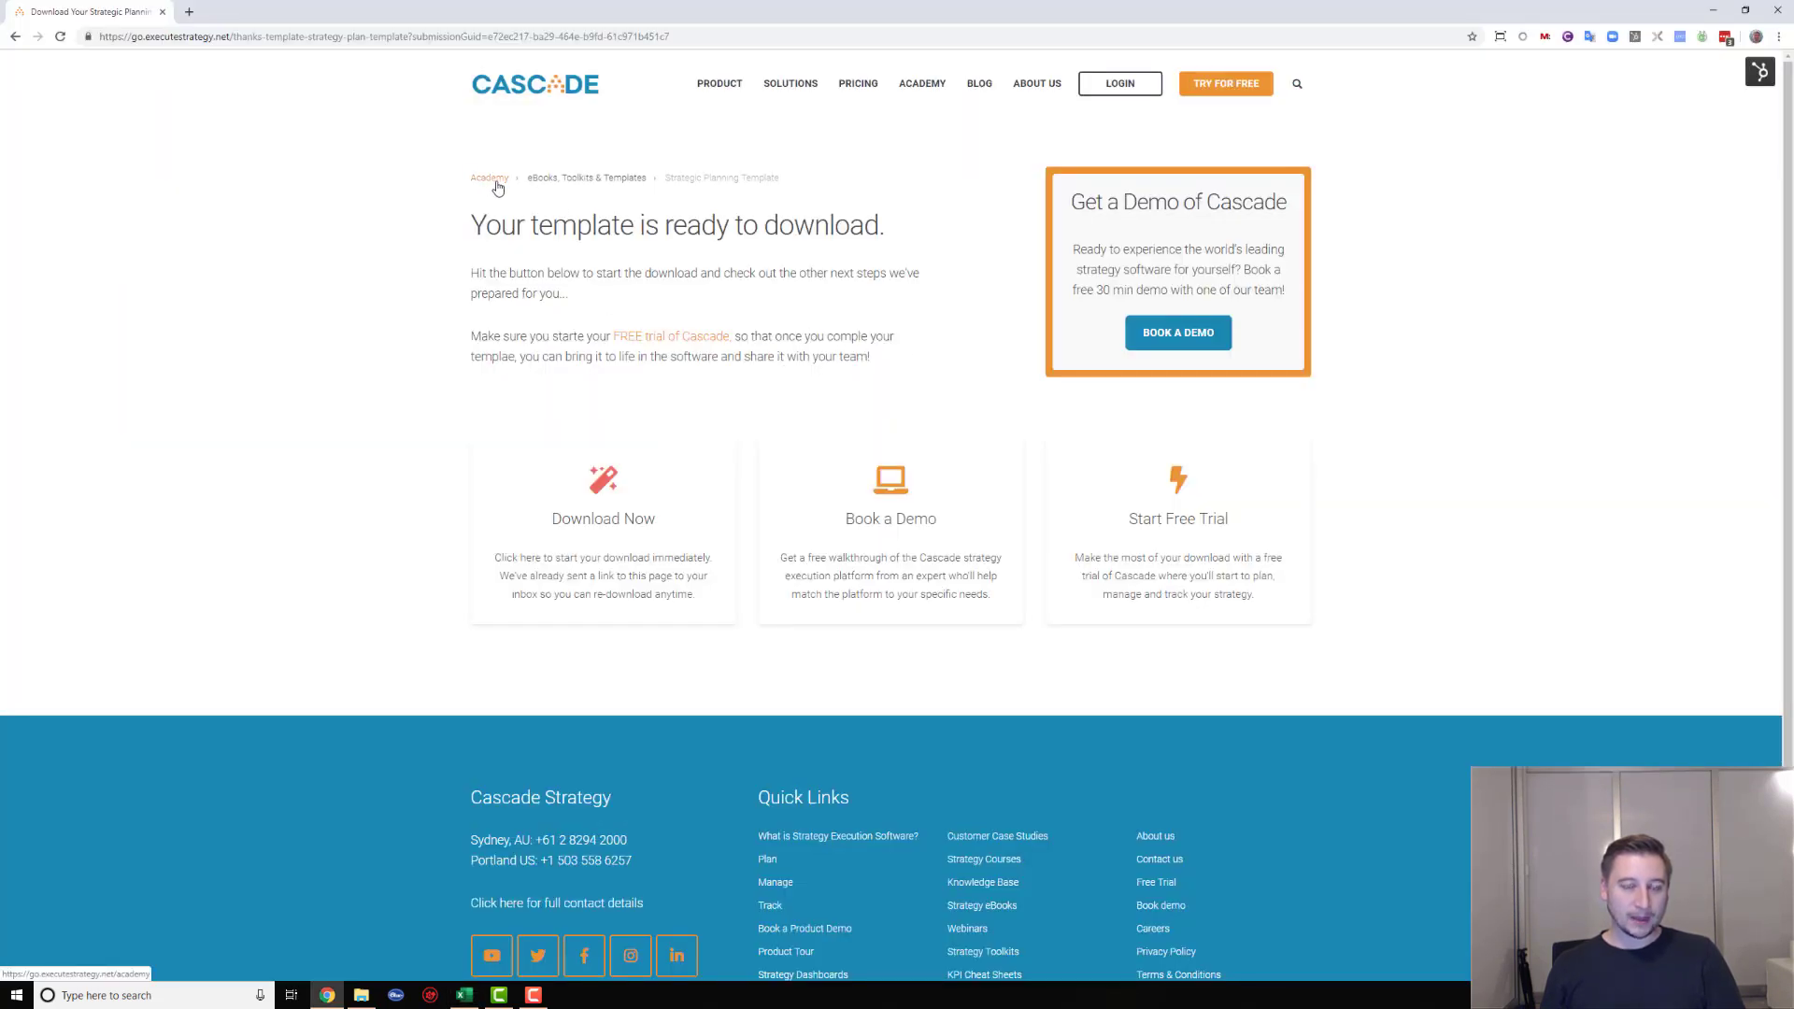
- Browse the eBooks, Toolkits & Templates list and the Vision Statement eBook page, then return to Excel
left_click(558, 180)
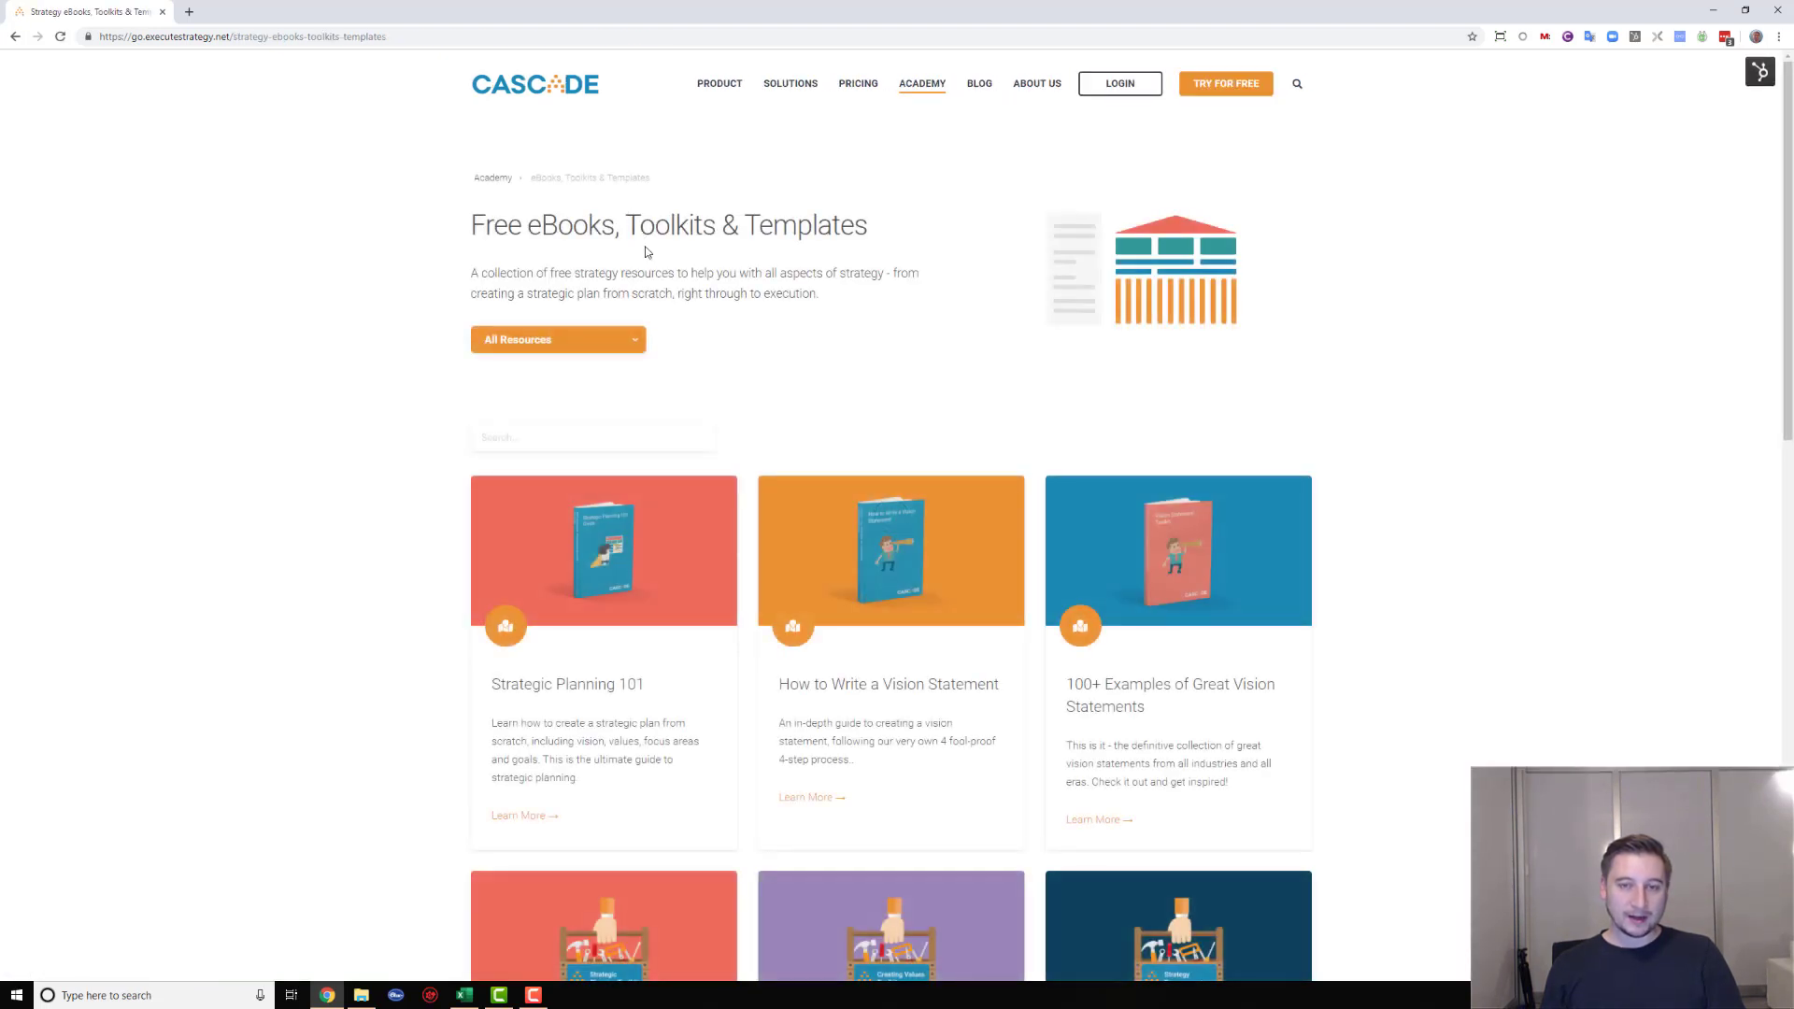
left_click_drag(1787, 155, 1771, 258)
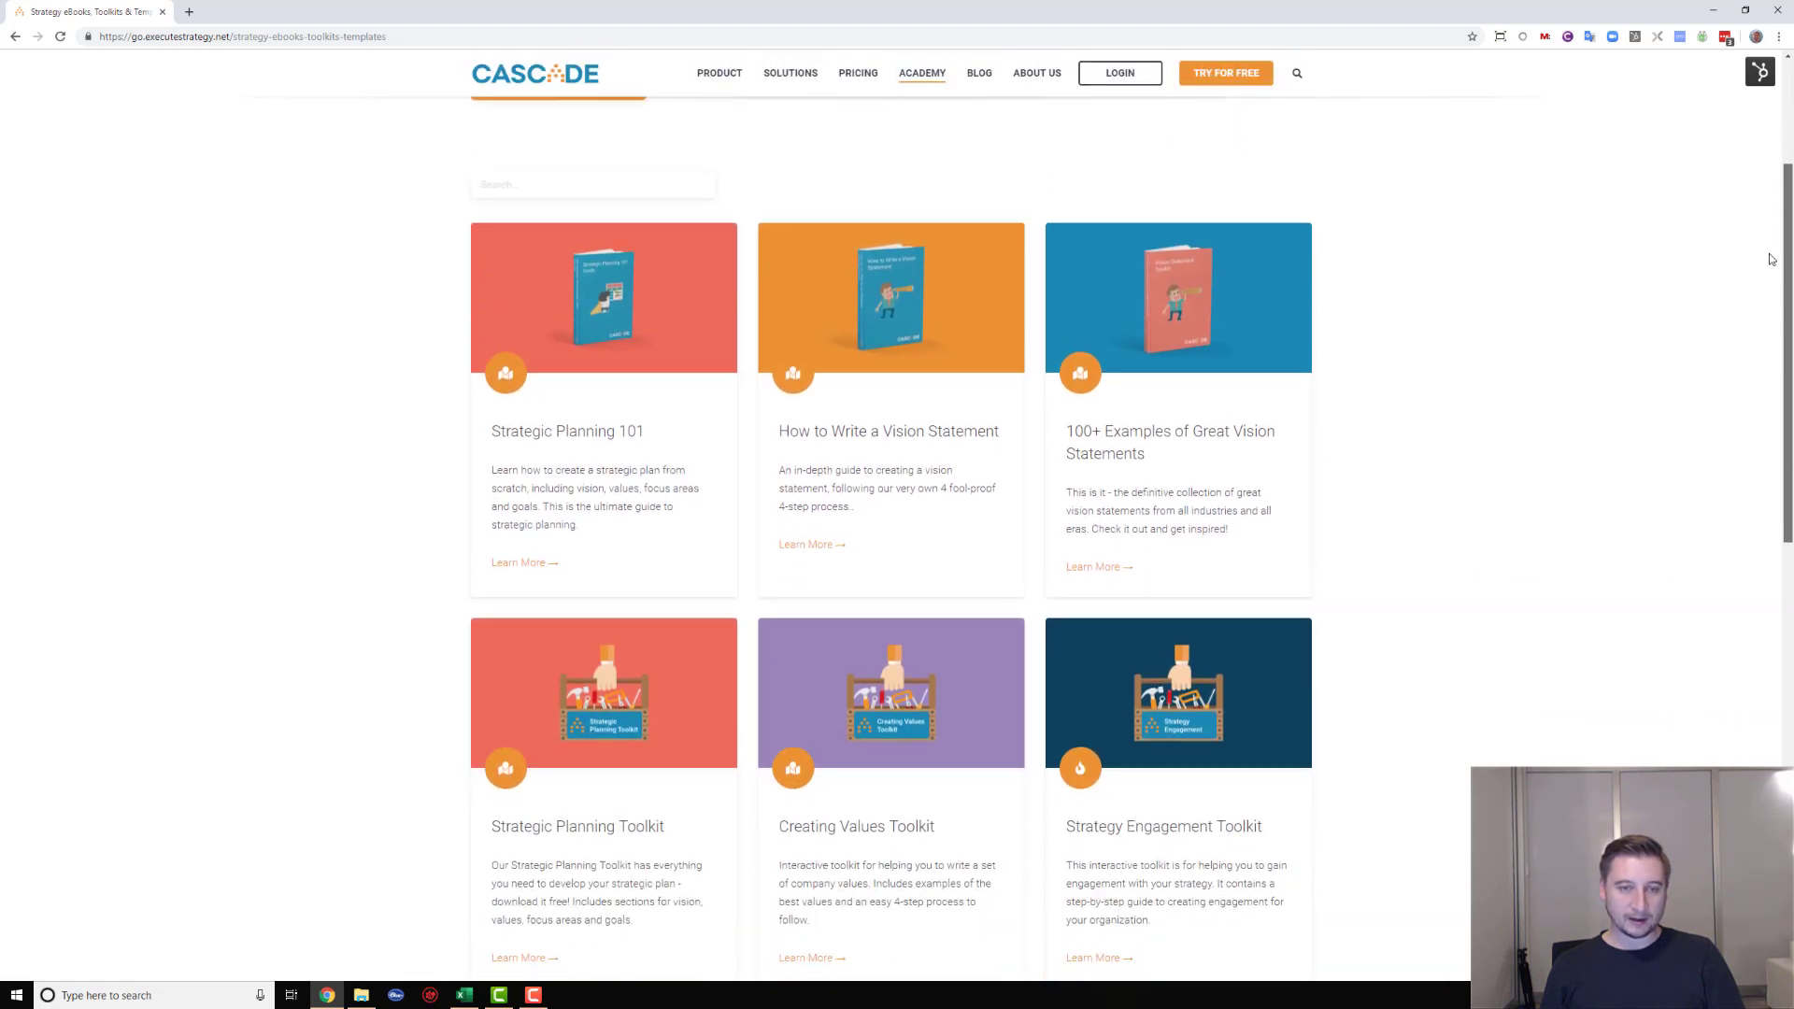
left_click(889, 319)
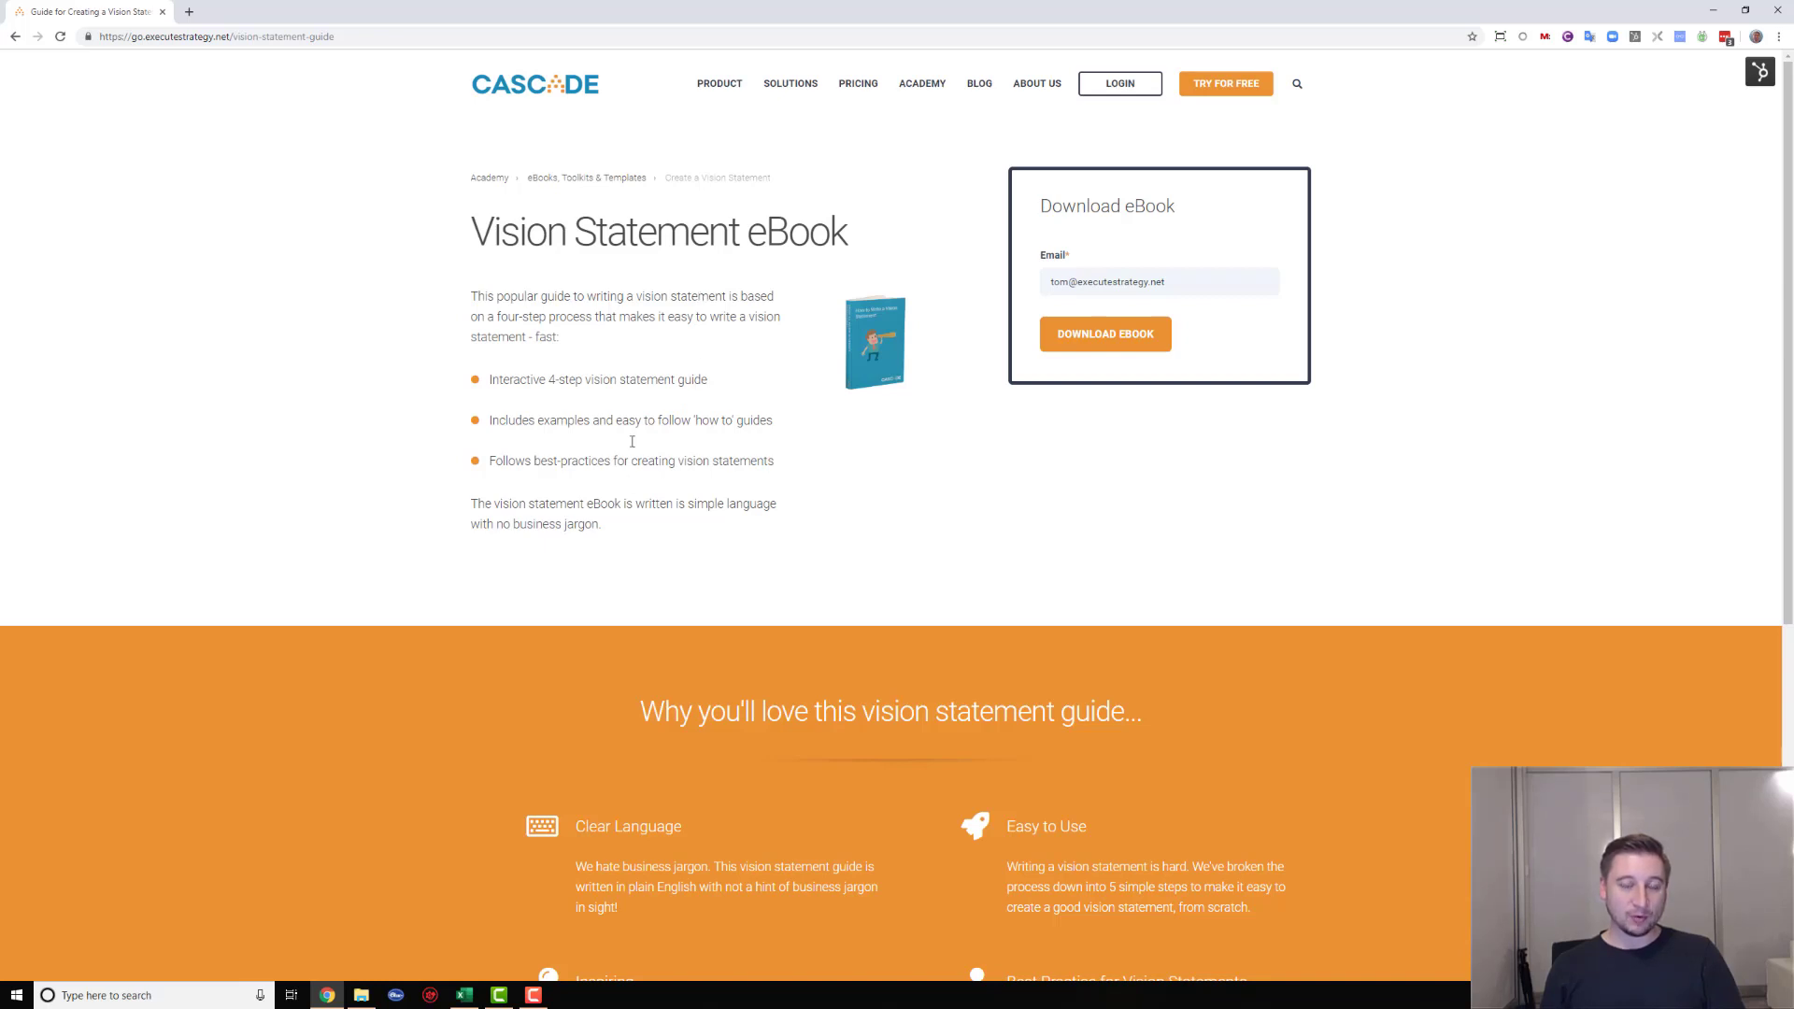
left_click(613, 180)
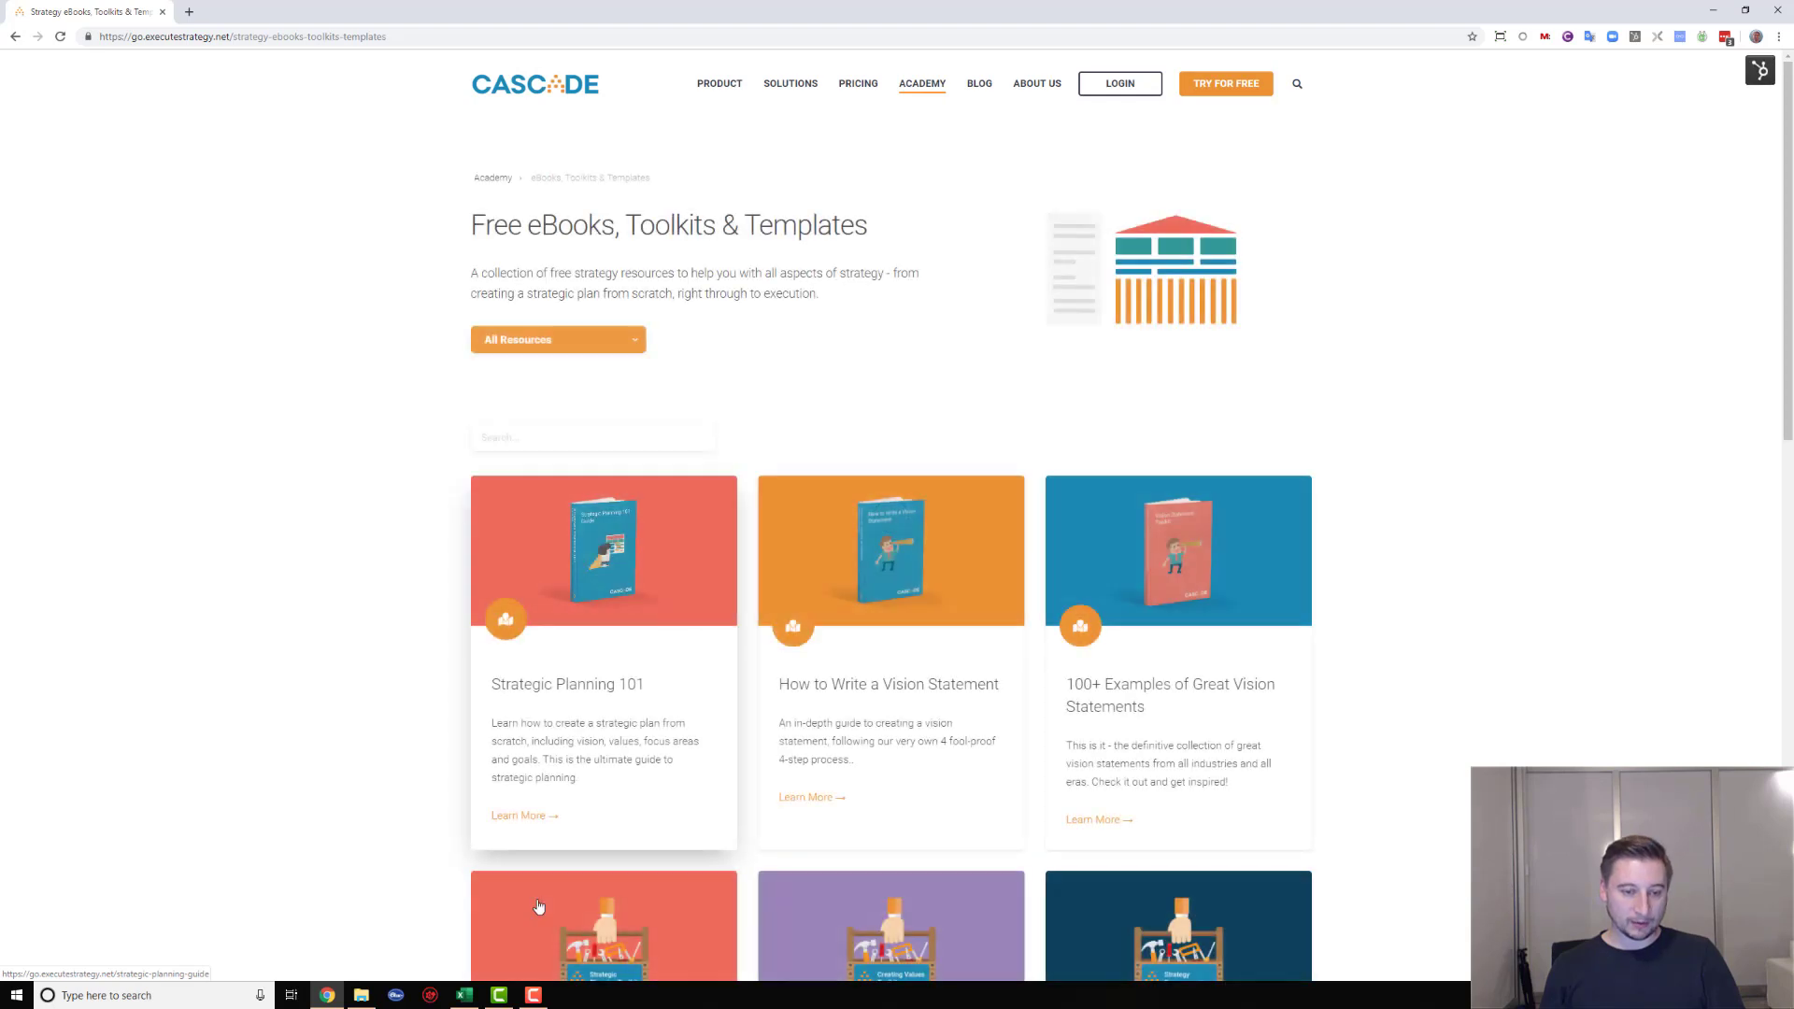
left_click(465, 995)
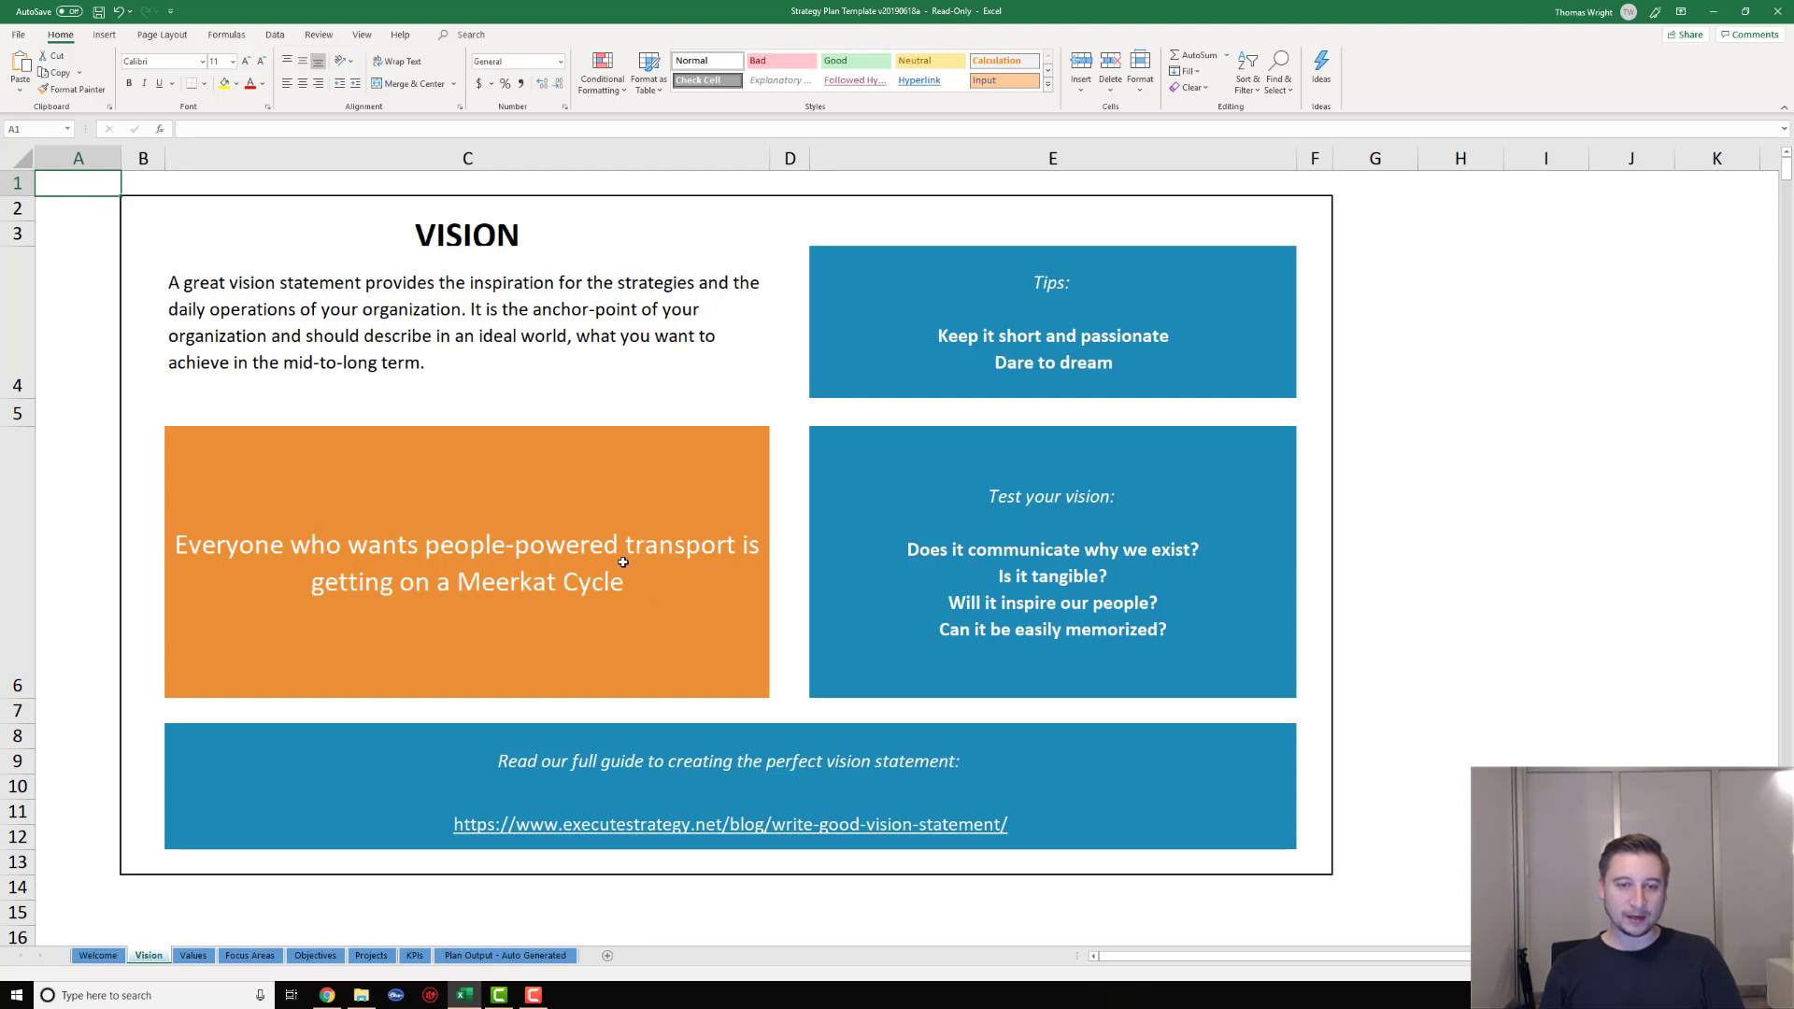
- Inspect the Meerkat Cycle vision statement in C6, then open the Values sheet
left_click(512, 568)
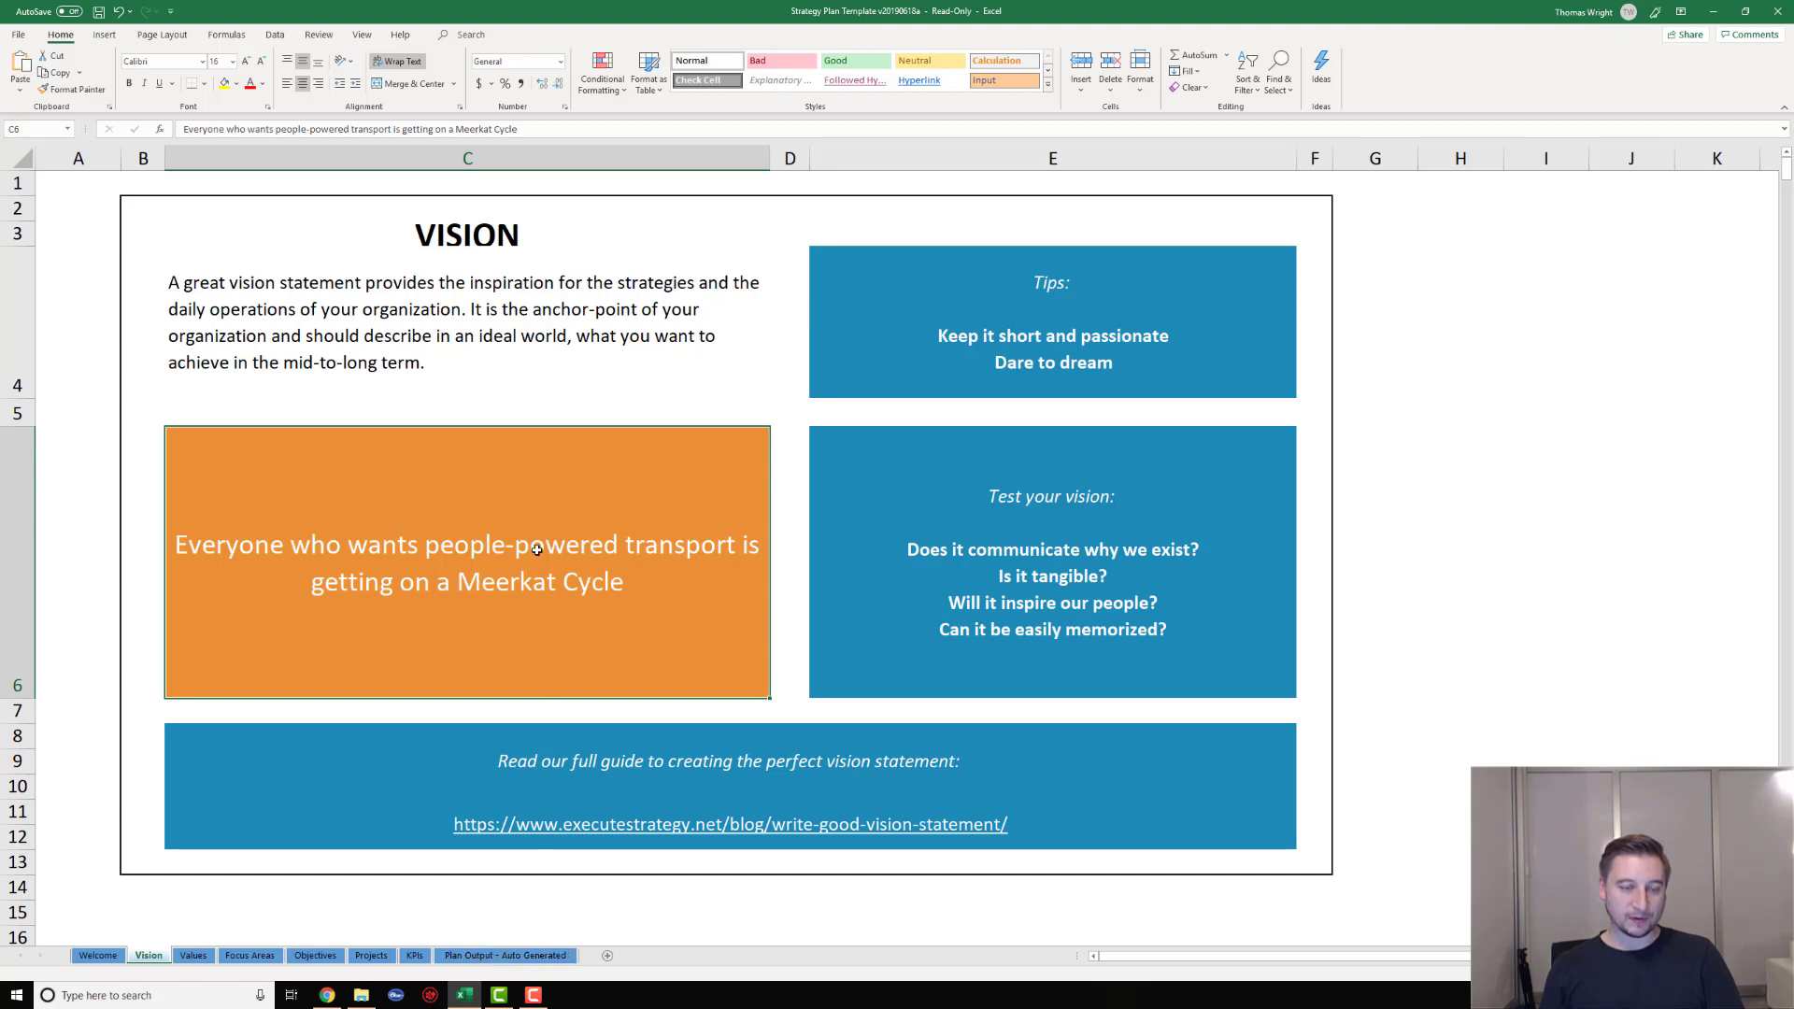
left_click(192, 956)
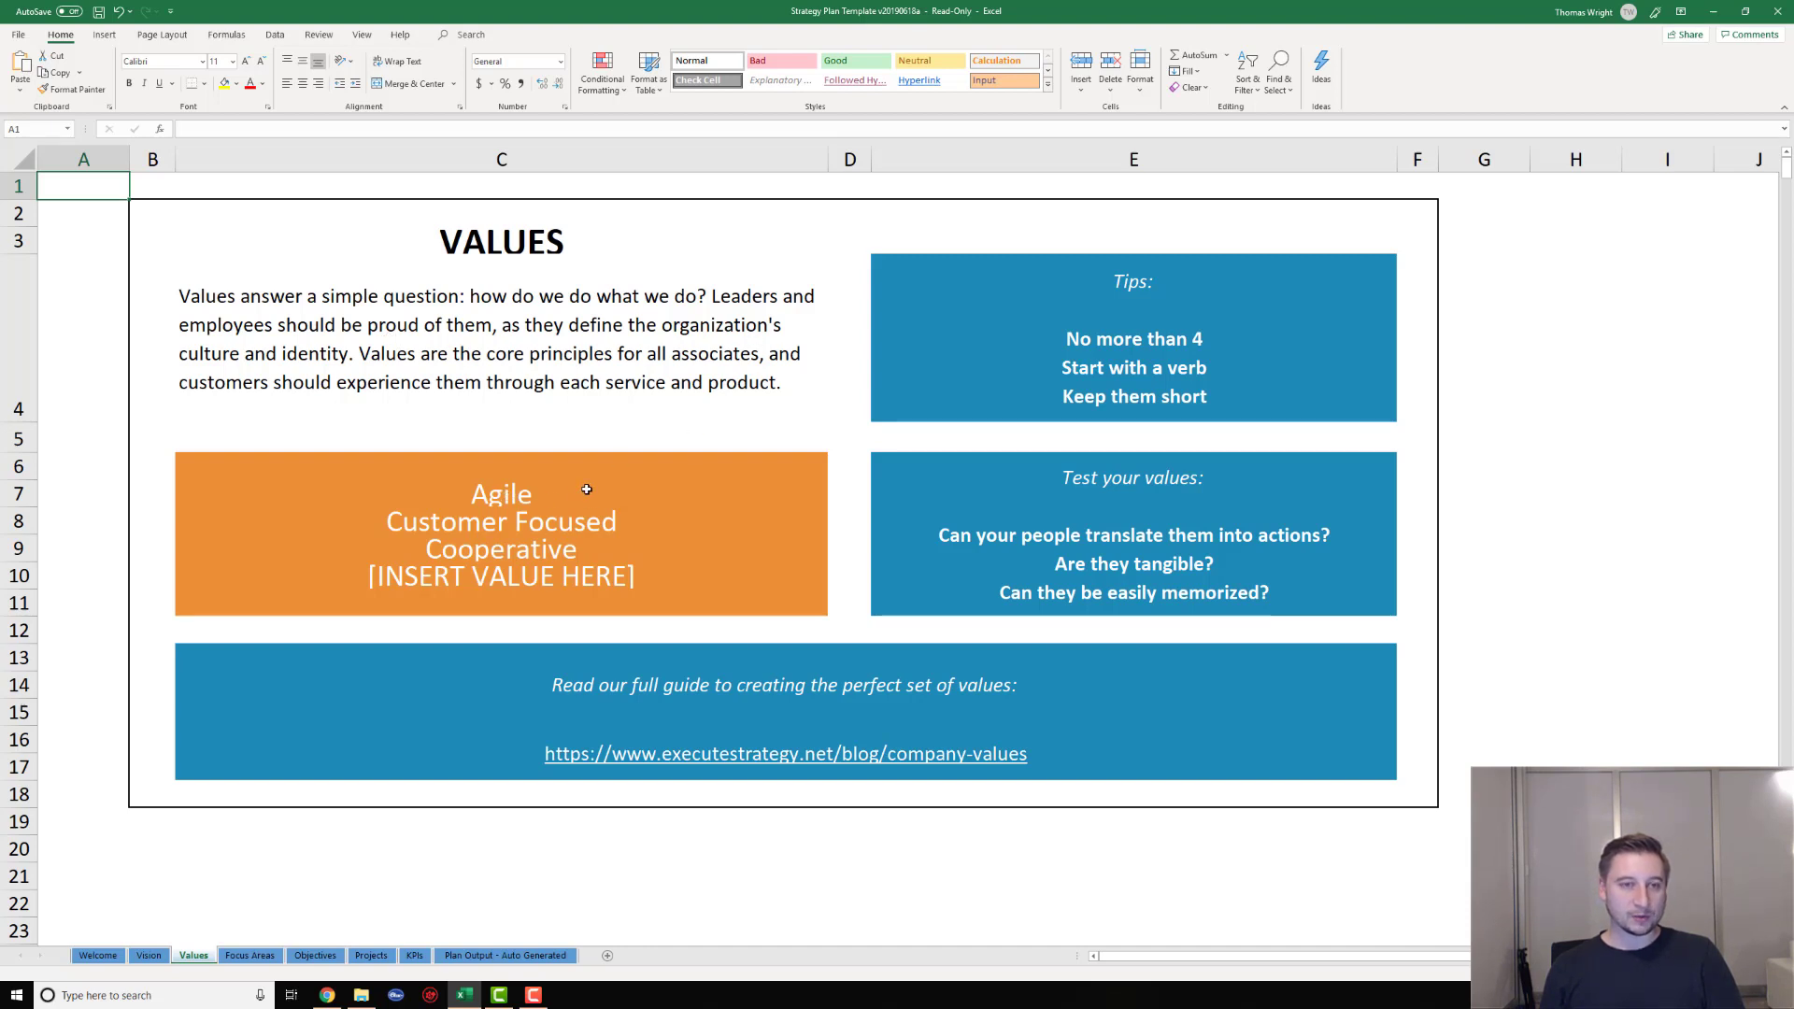
- Check the Agile, Customer Focused, Cooperative and placeholder value cells, then open Focus Areas
left_click(509, 495)
left_click(519, 524)
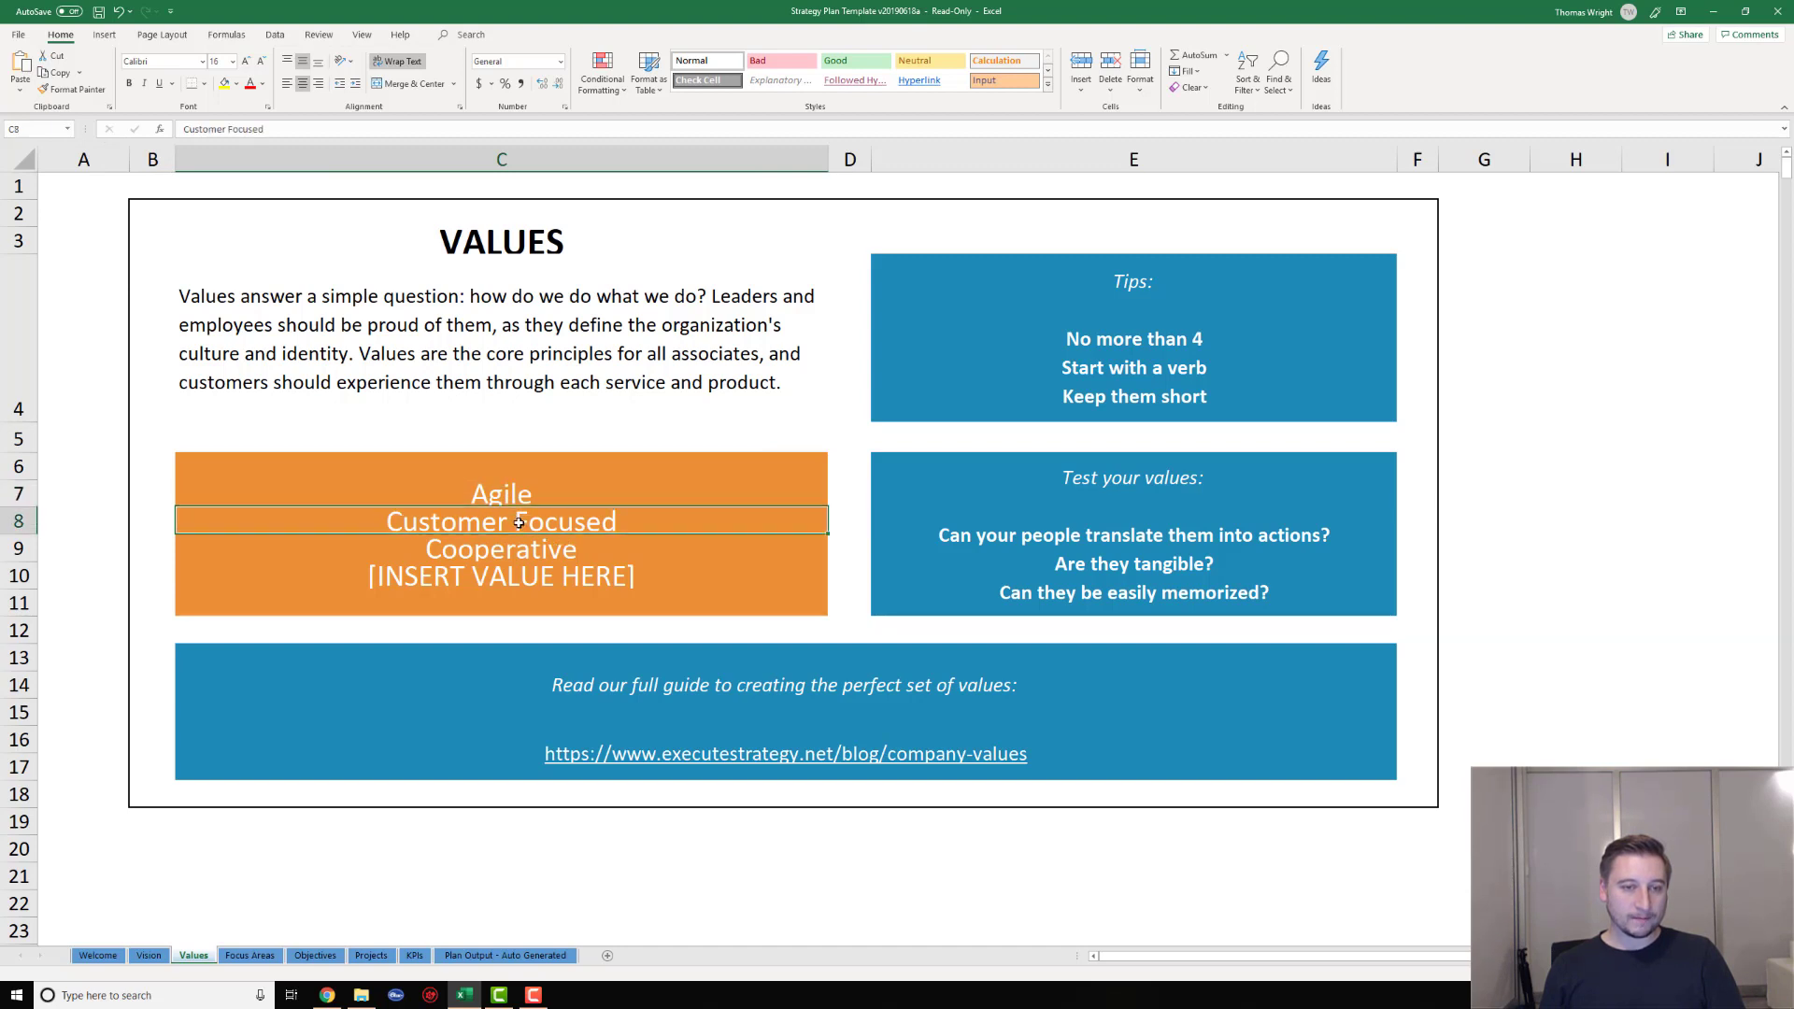
left_click(526, 553)
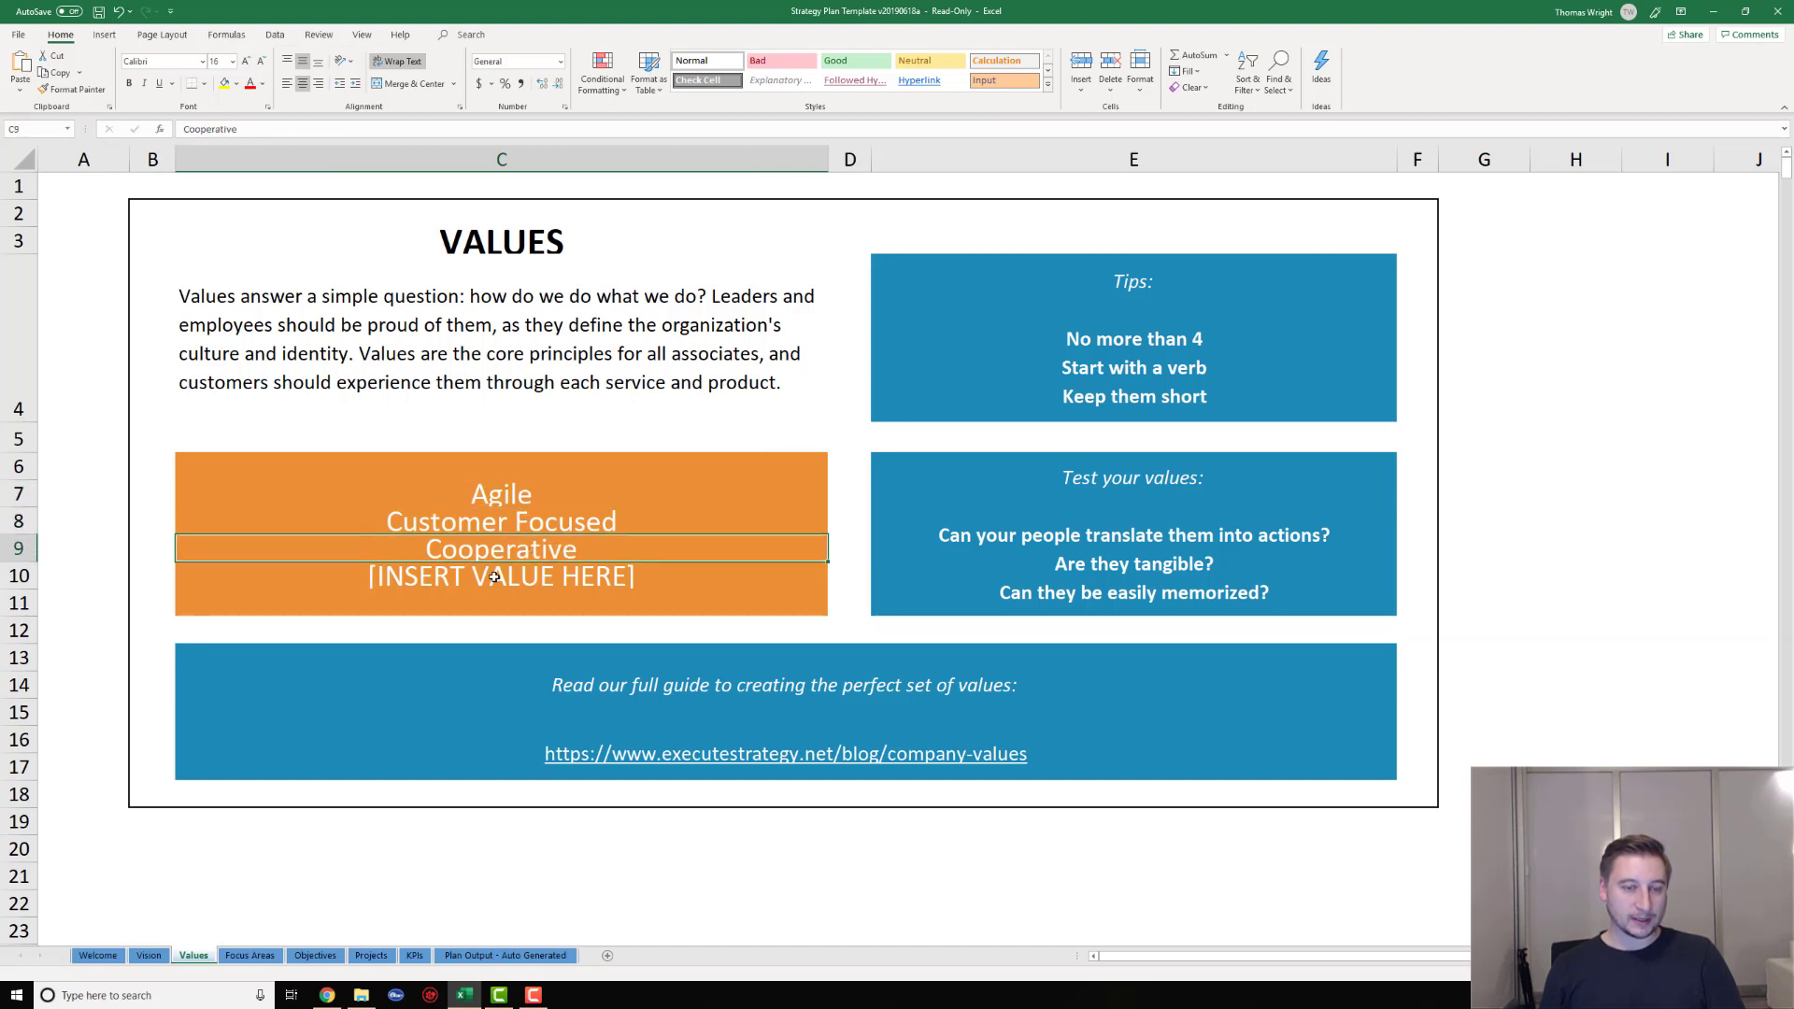
left_click(495, 577)
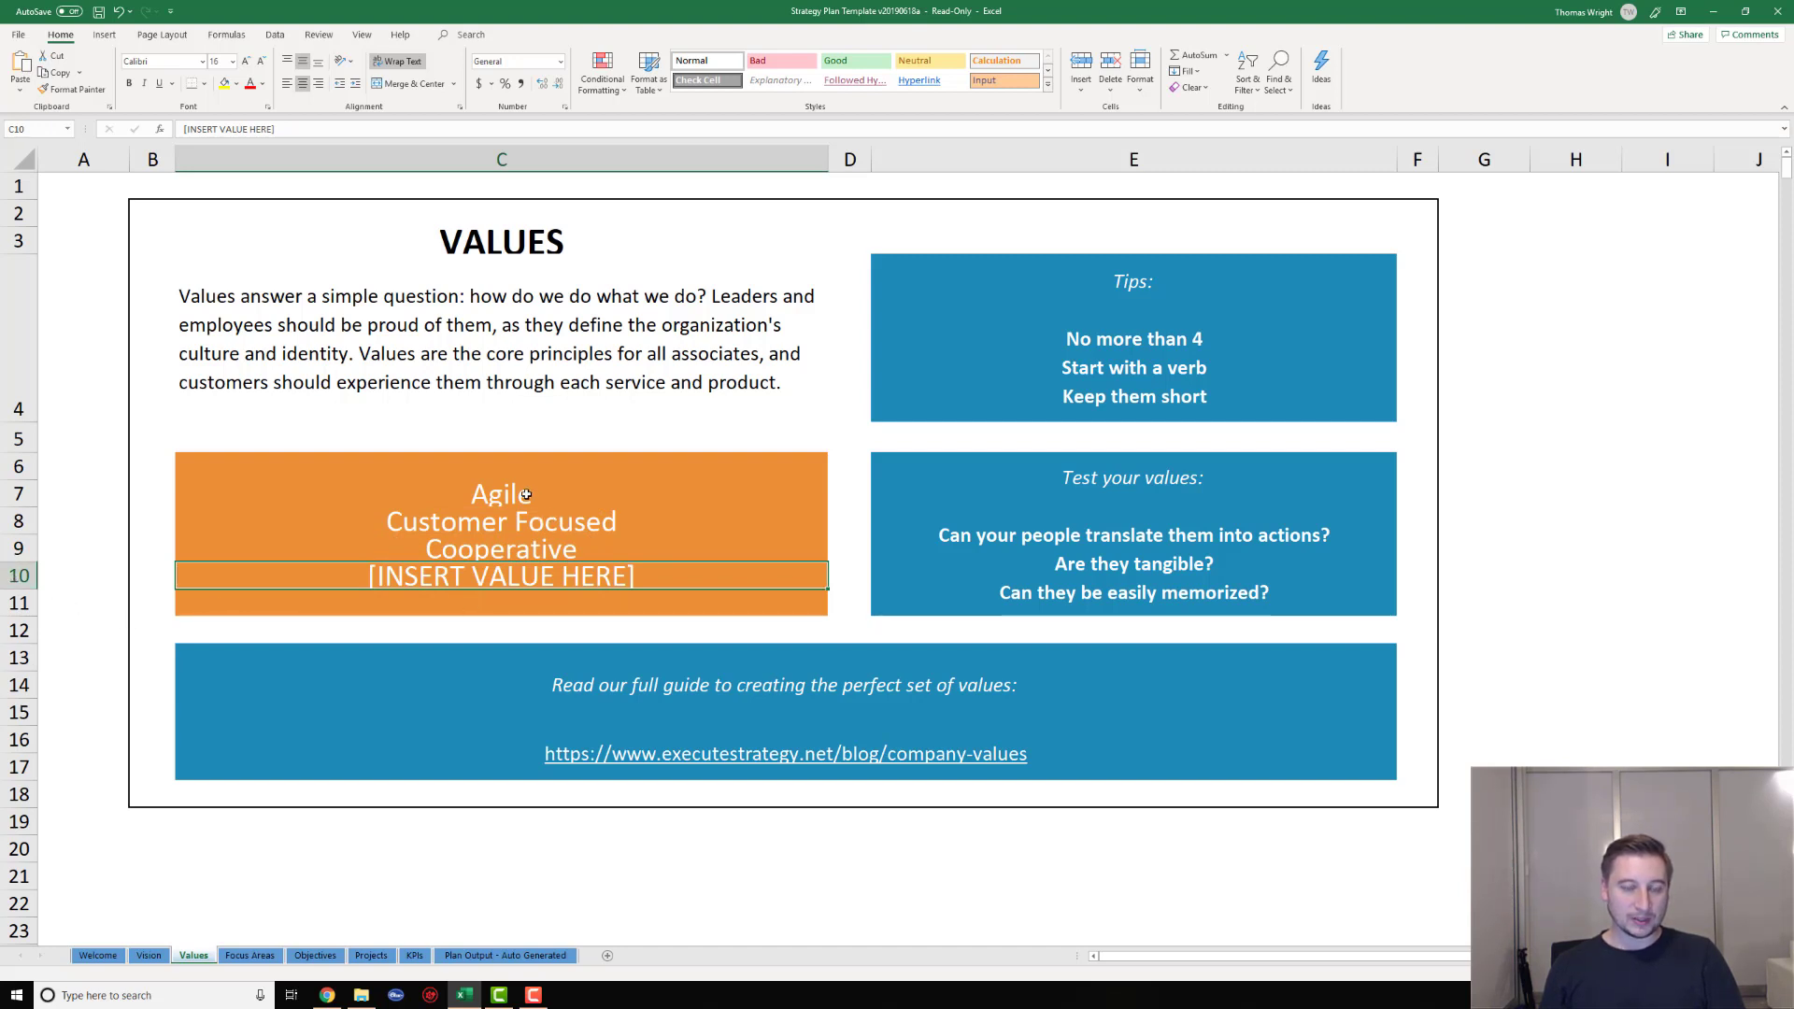
left_click(500, 552)
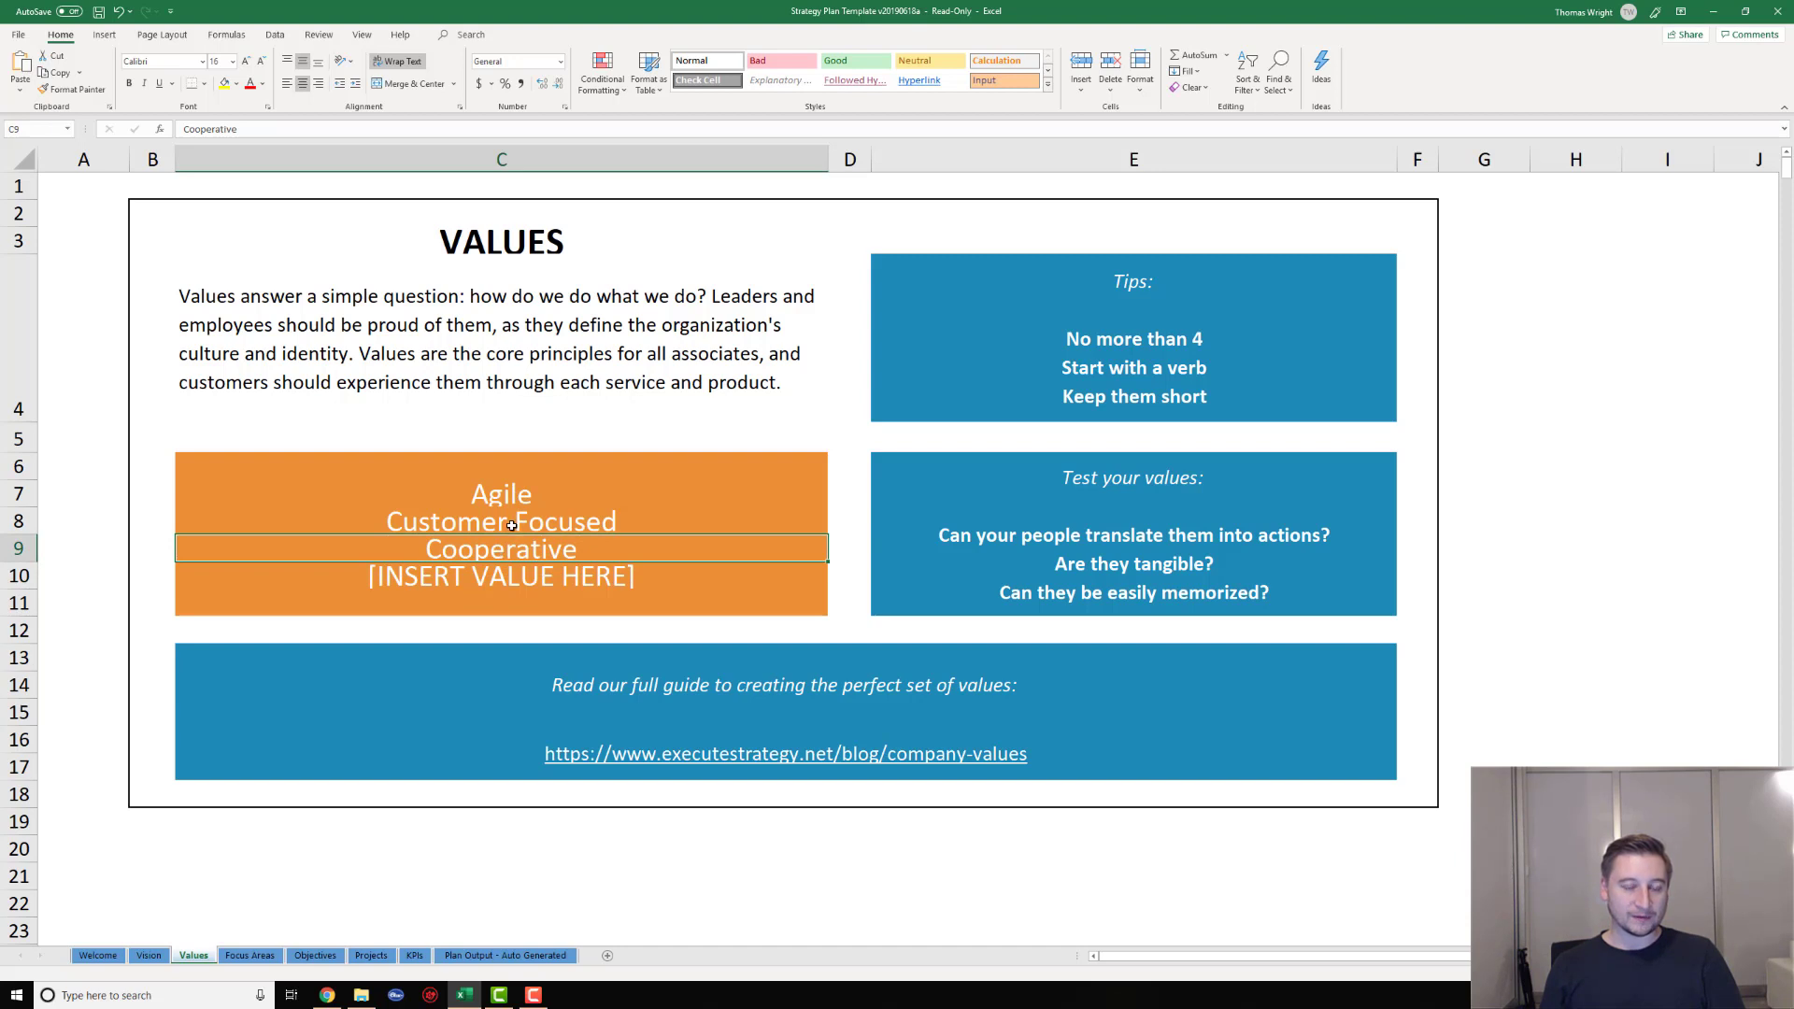
left_click(511, 525)
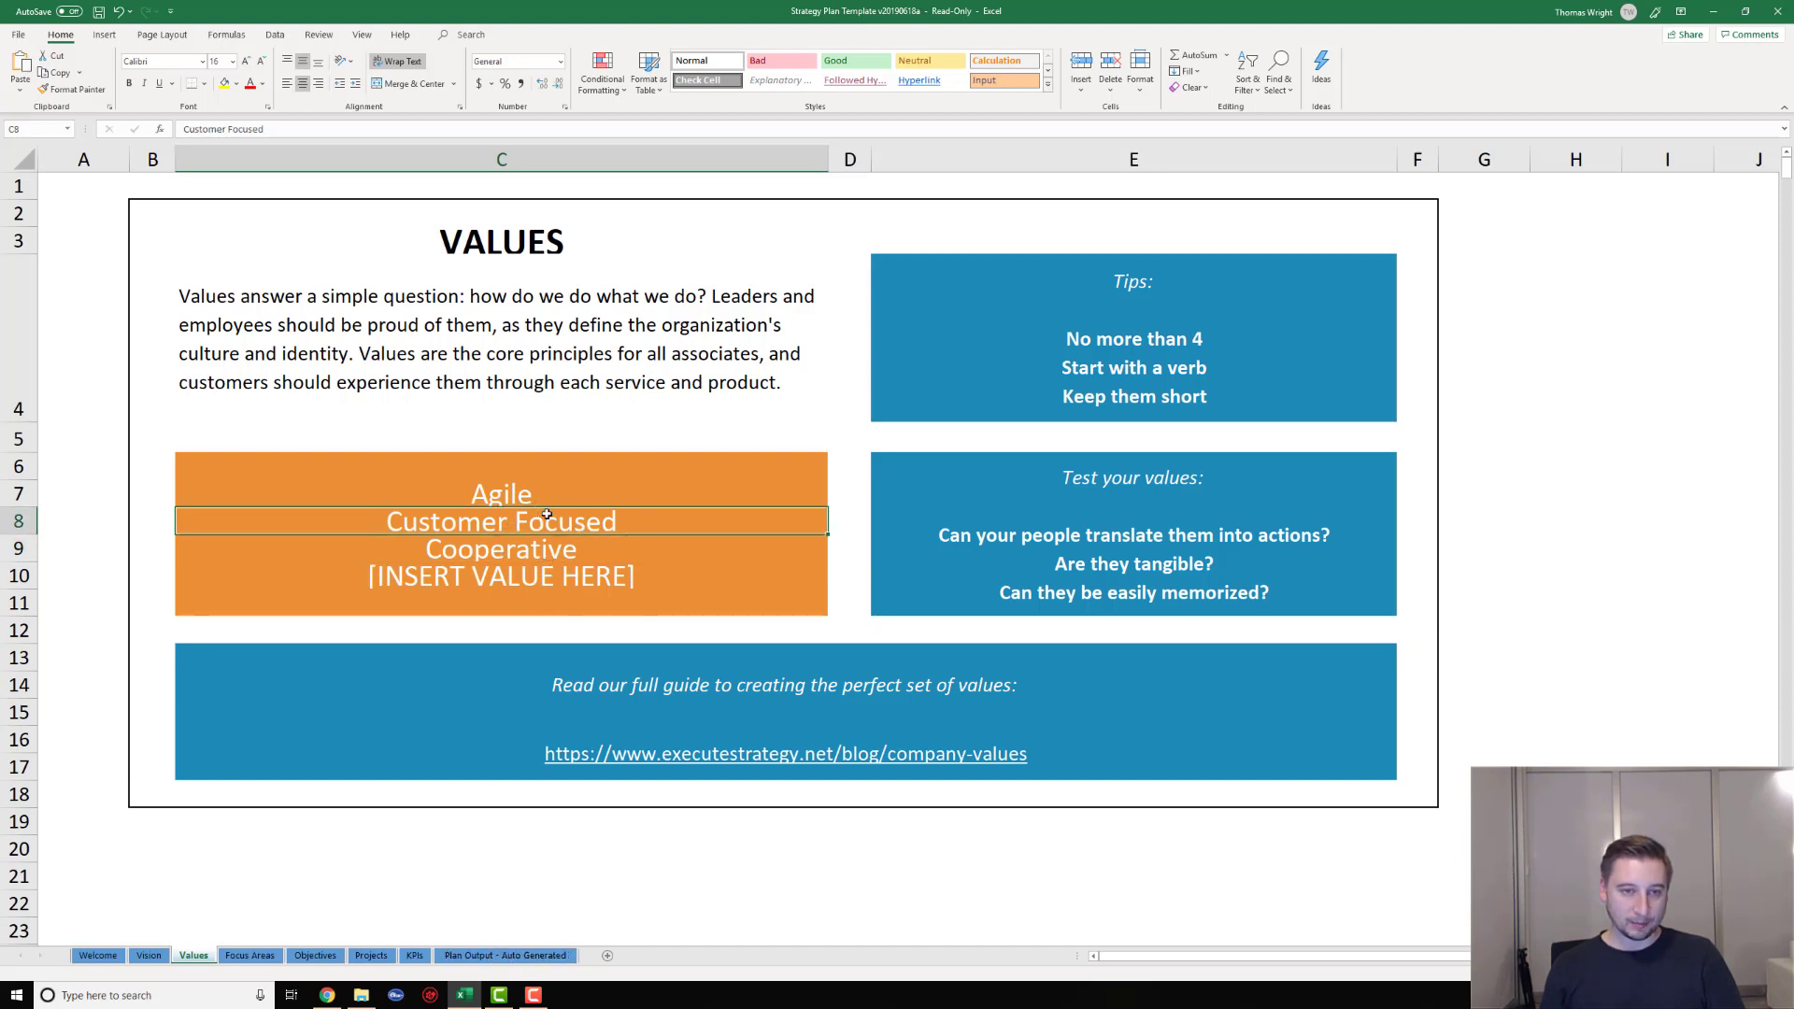
left_click(245, 954)
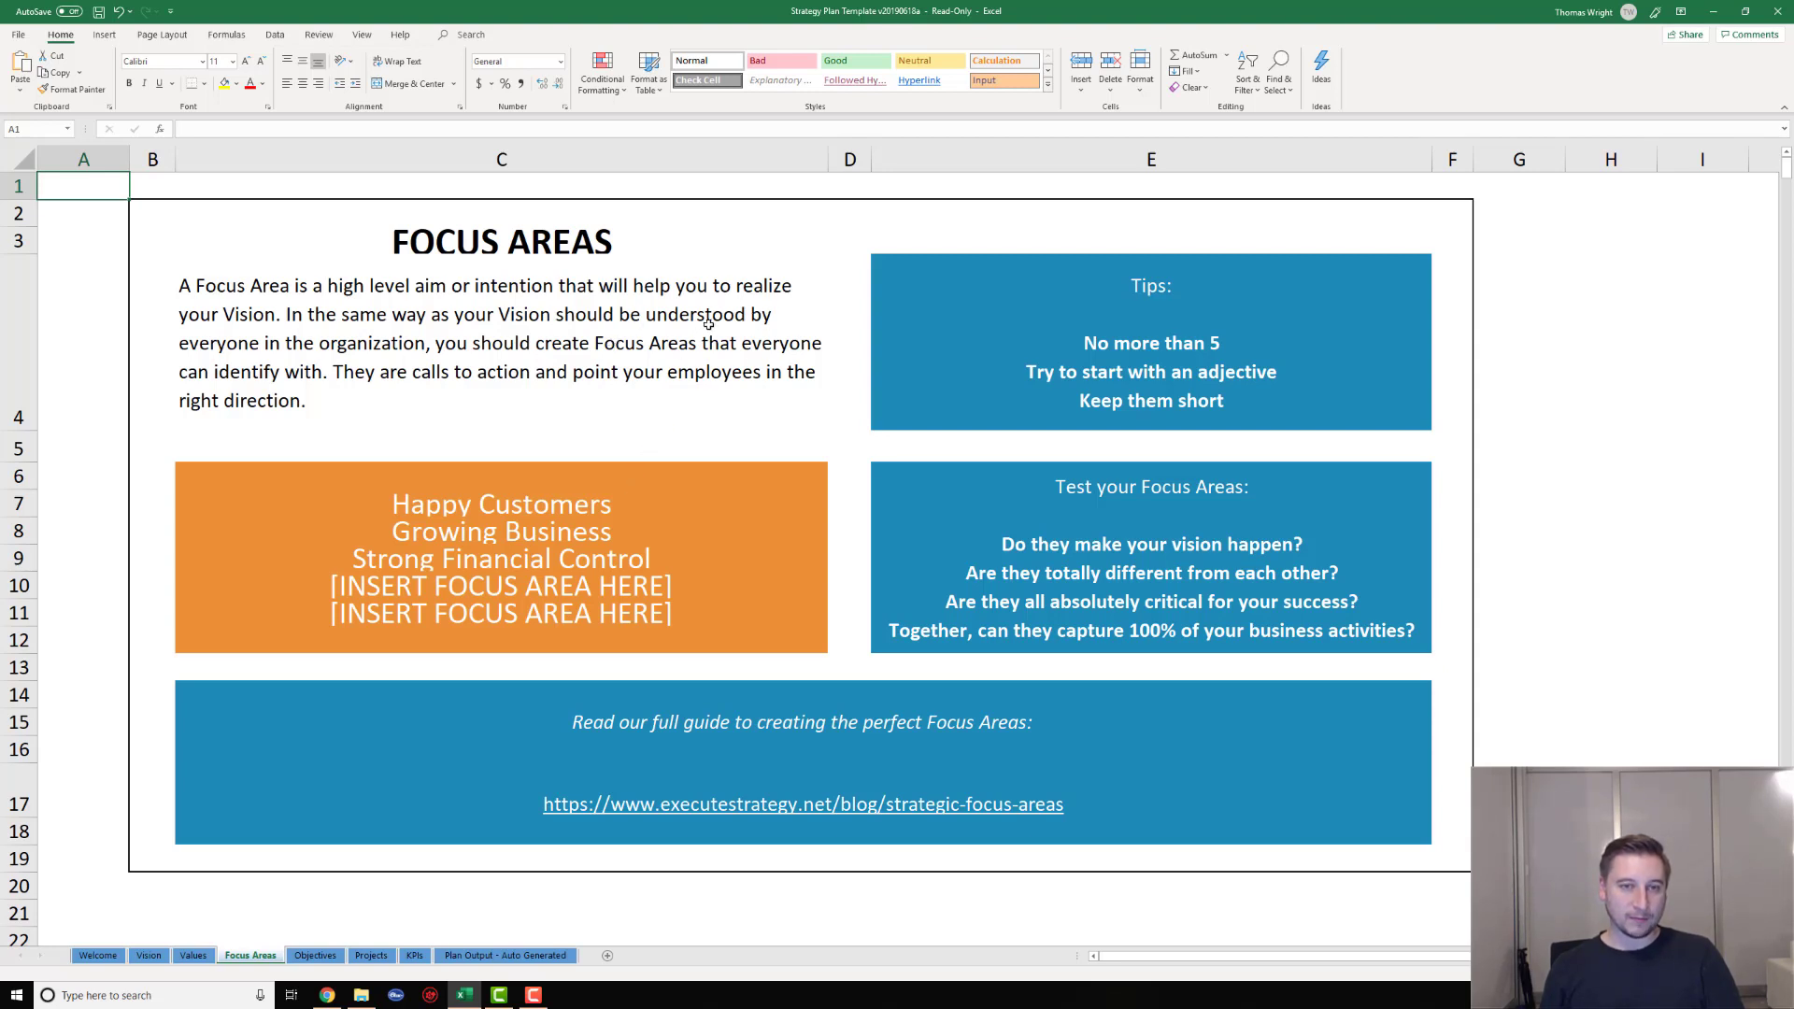
- Review Happy Customers, Growing Business, Strong Financial Control and the two placeholders, then open Objectives
left_click(515, 504)
left_click(551, 538)
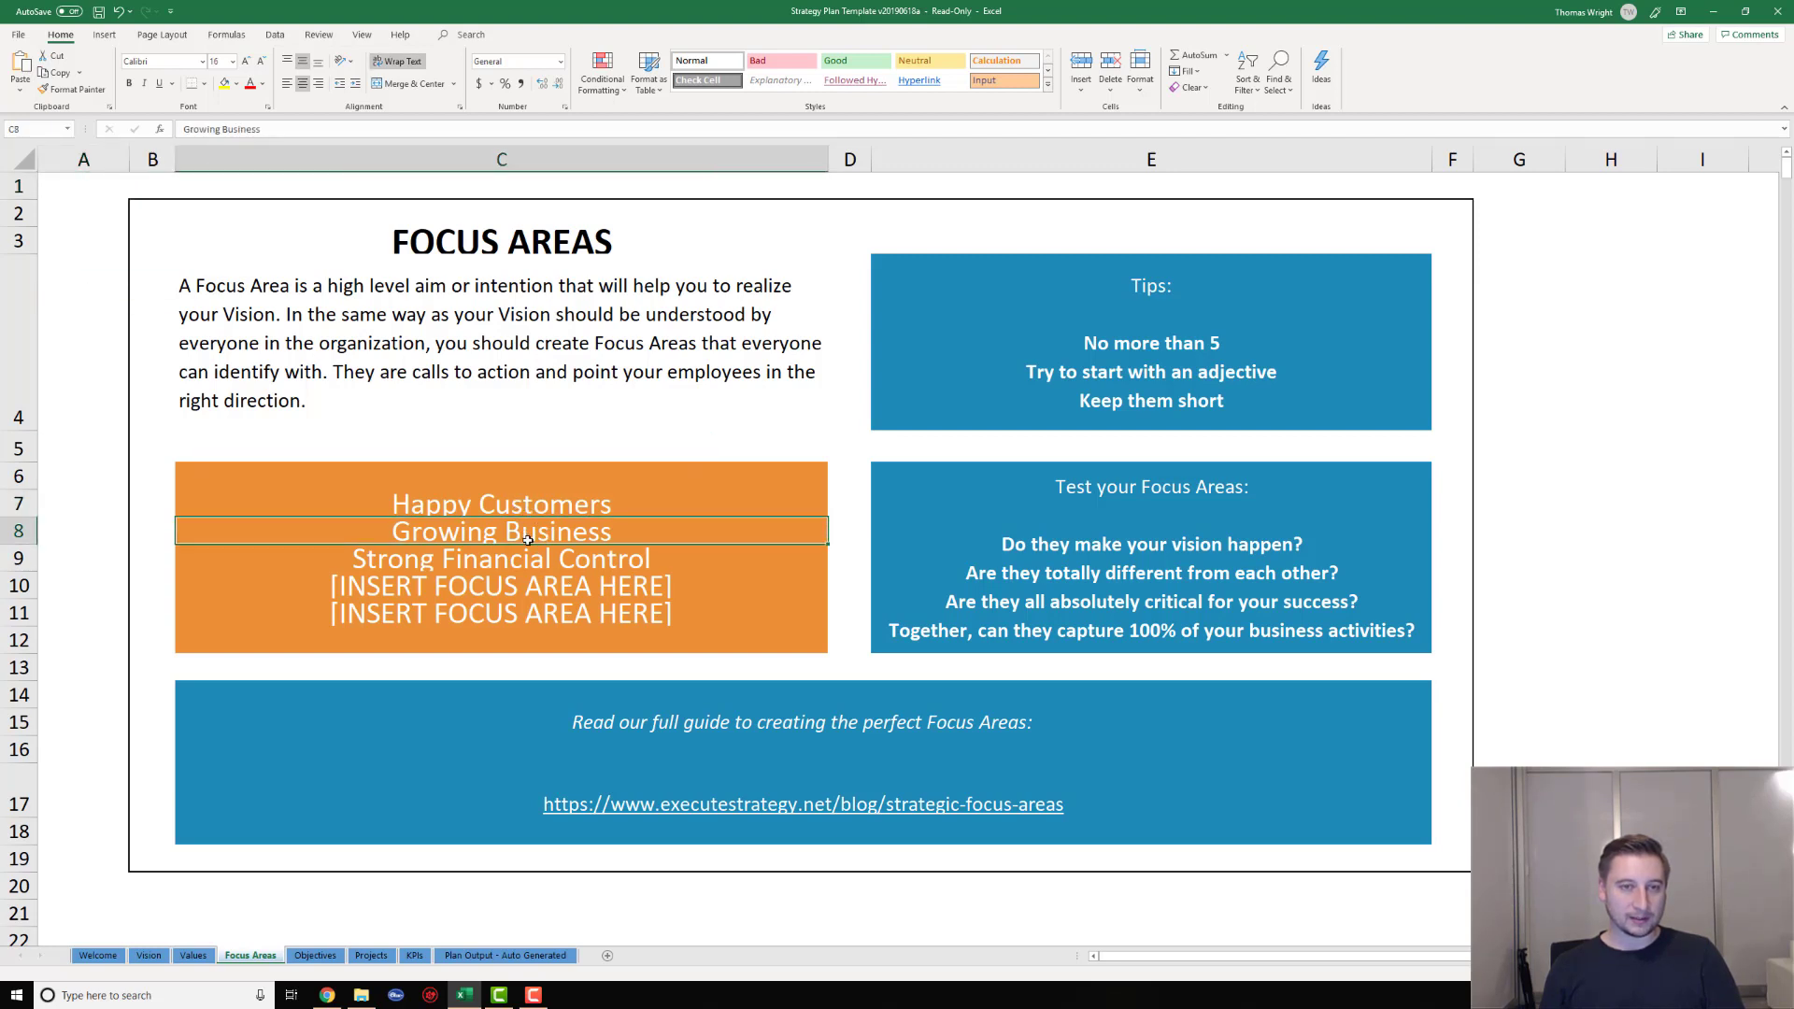
left_click(512, 564)
left_click(501, 586)
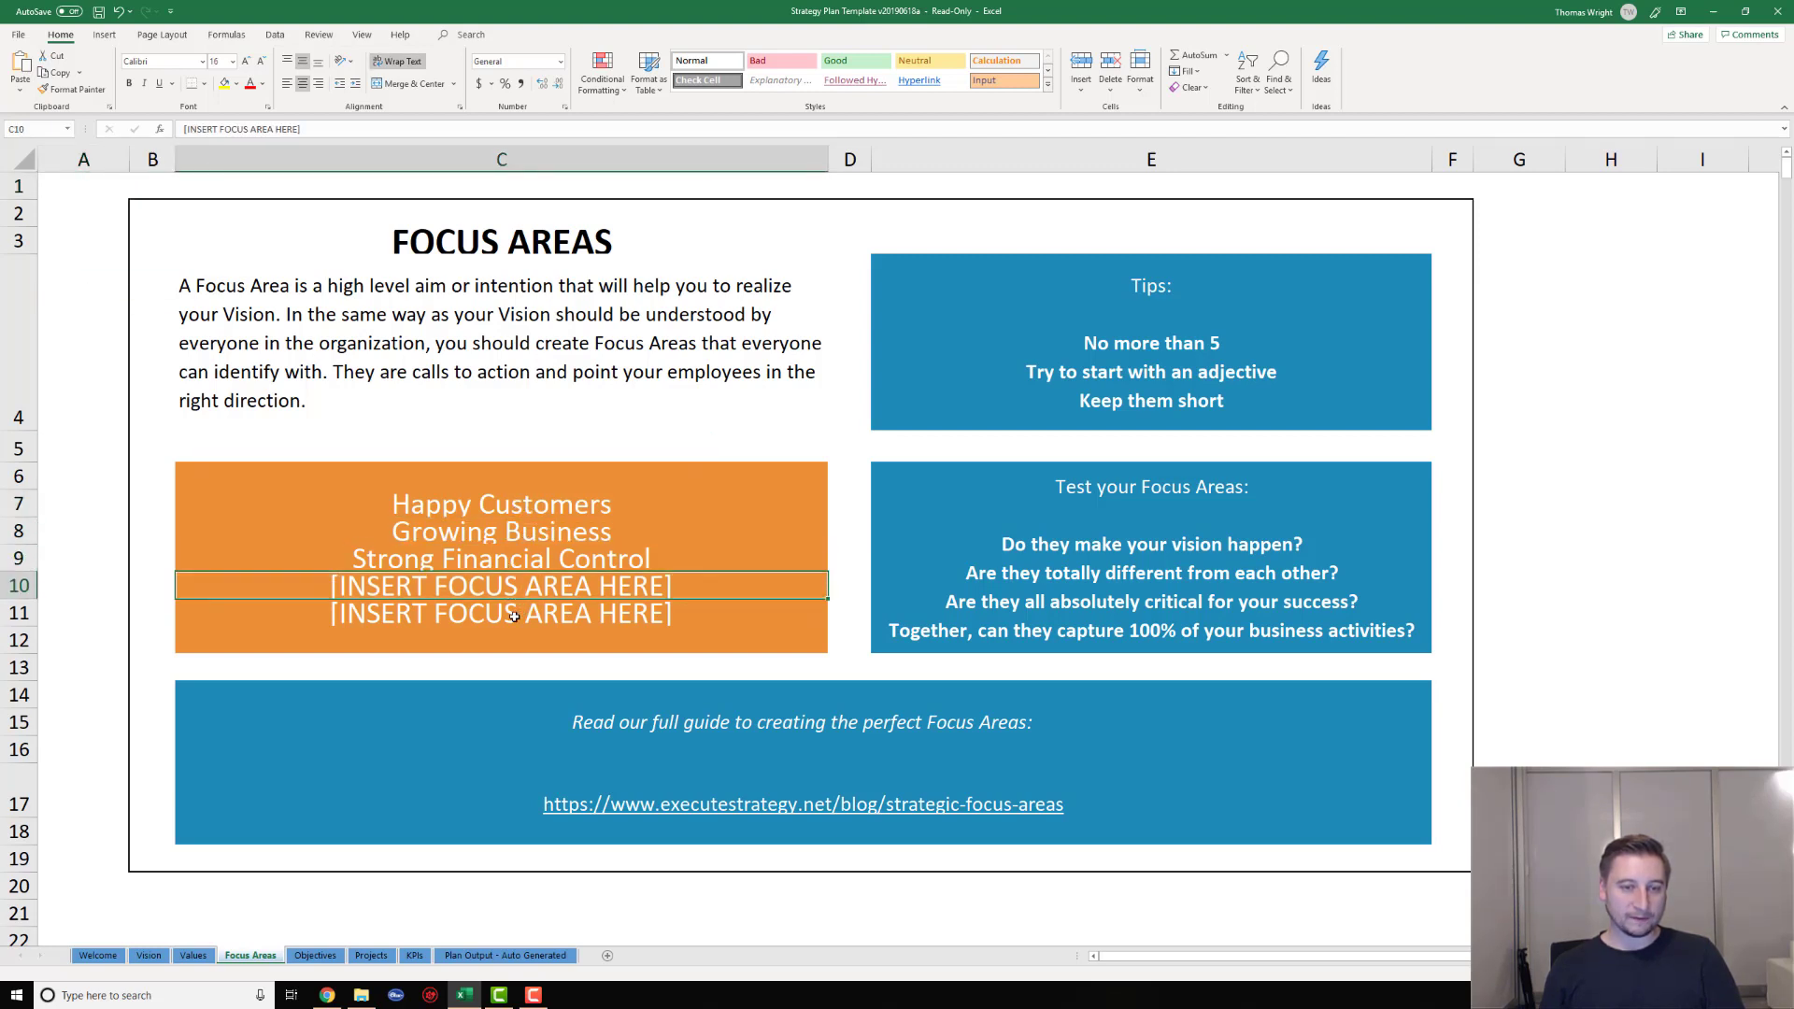
left_click(519, 614)
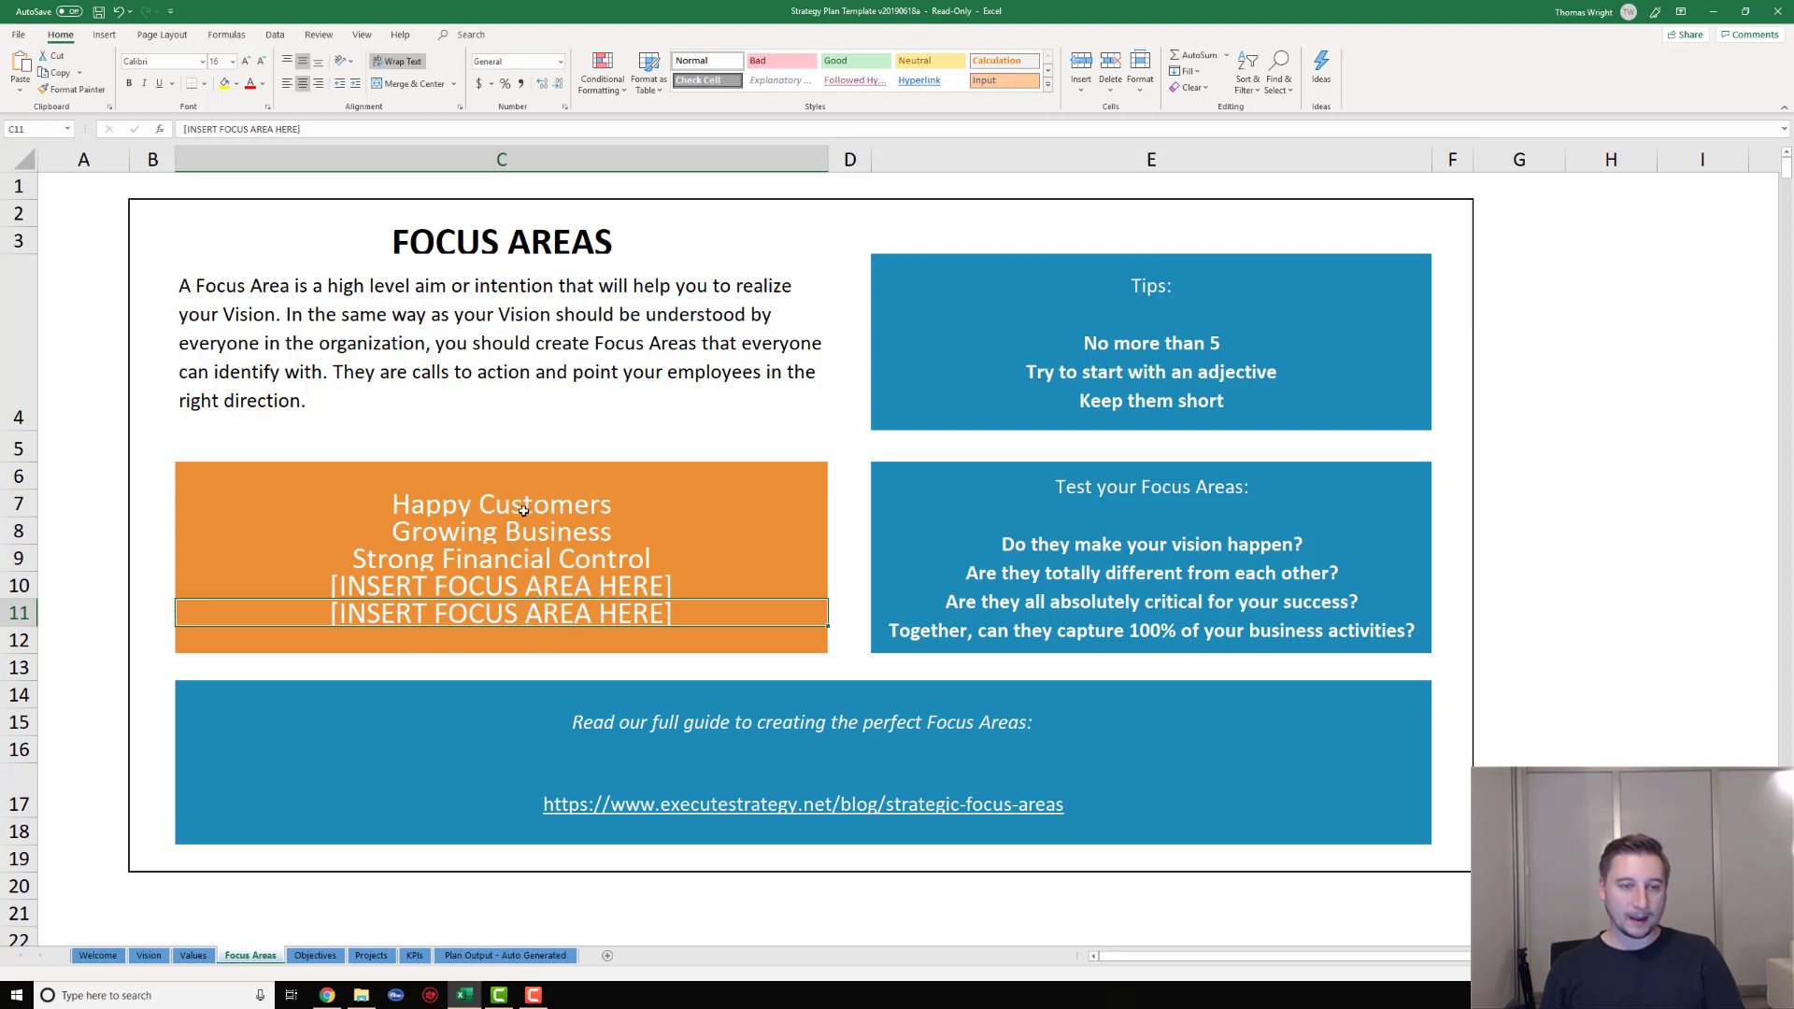
left_click_drag(513, 506, 512, 564)
left_click(510, 596)
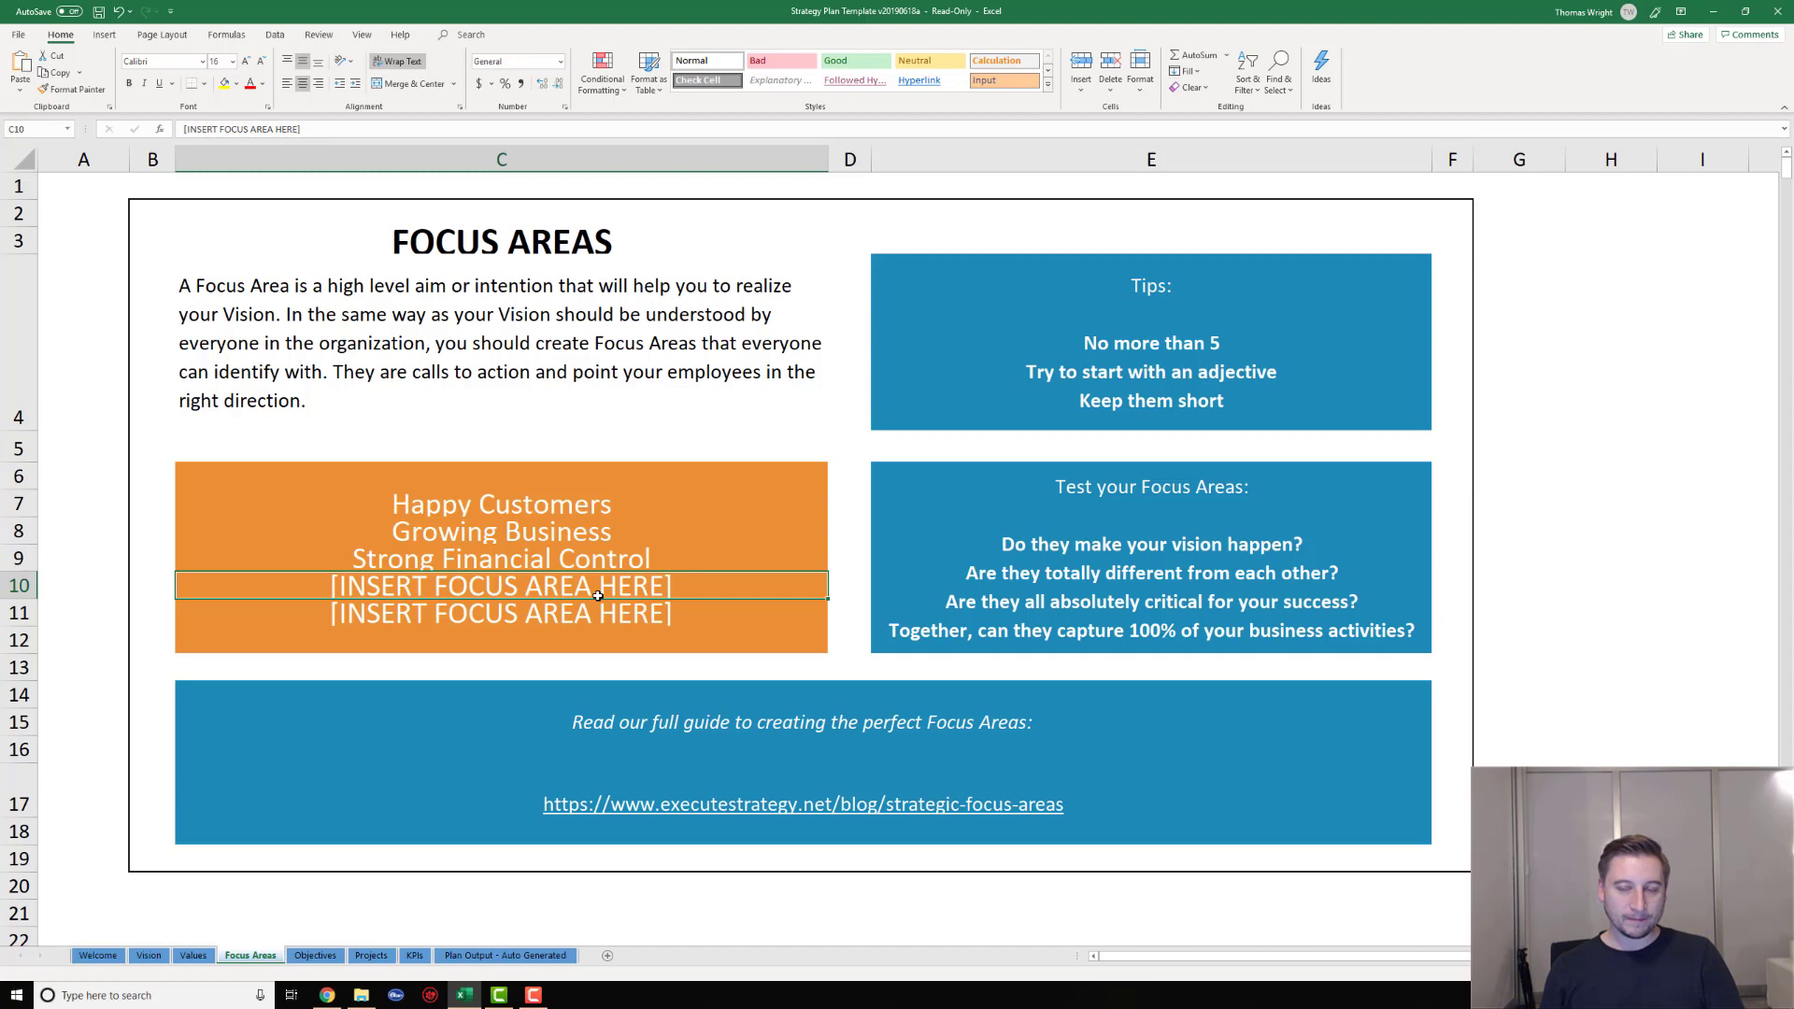
left_click(317, 955)
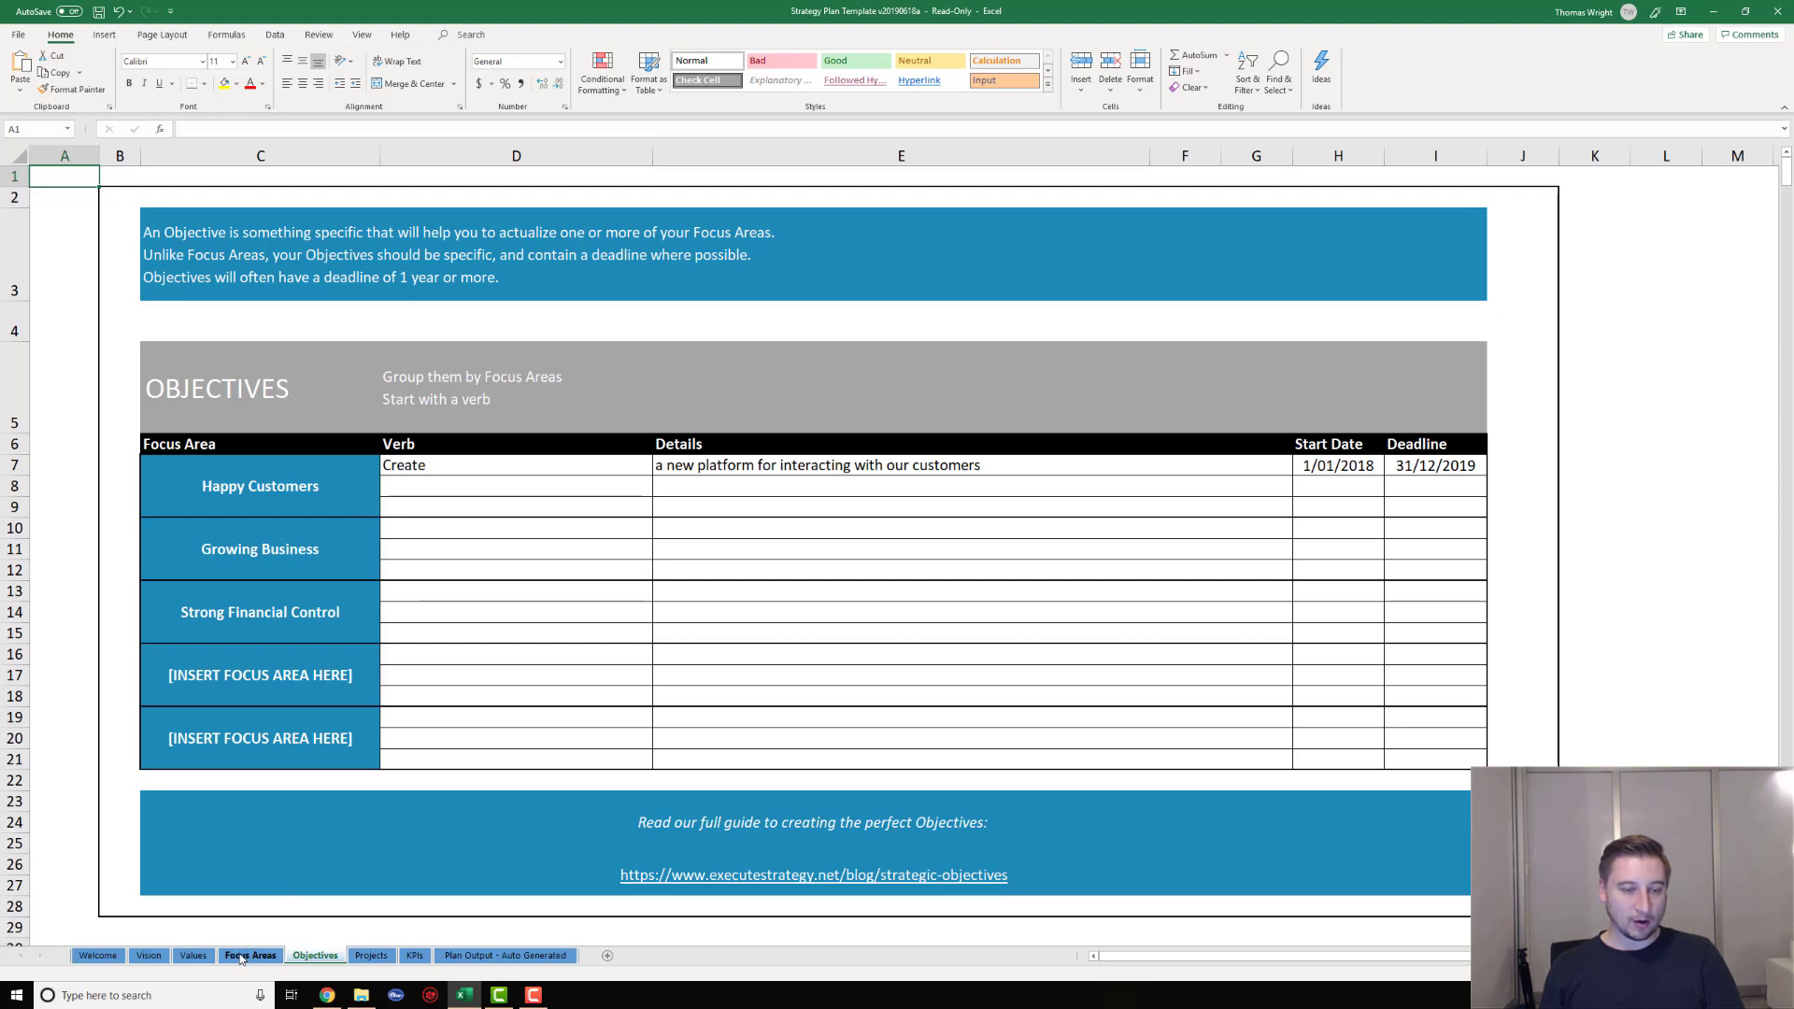
left_click(270, 490)
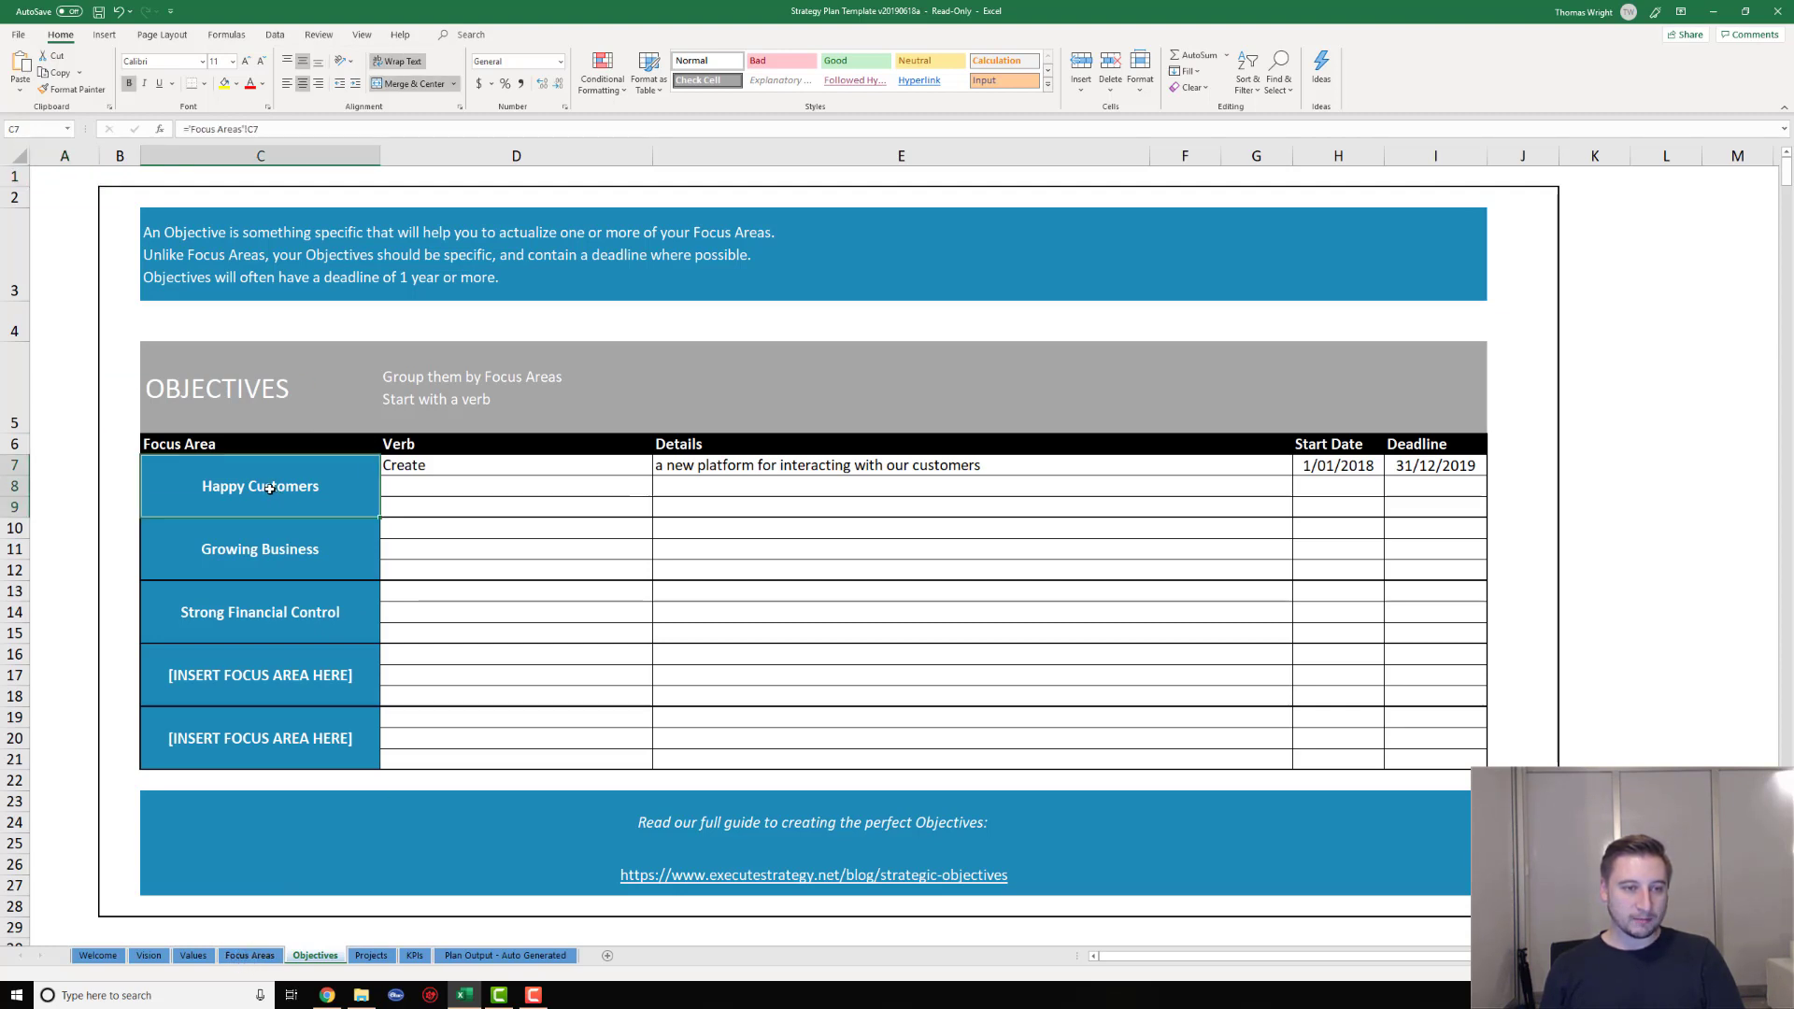
left_click(259, 550)
left_click(308, 622)
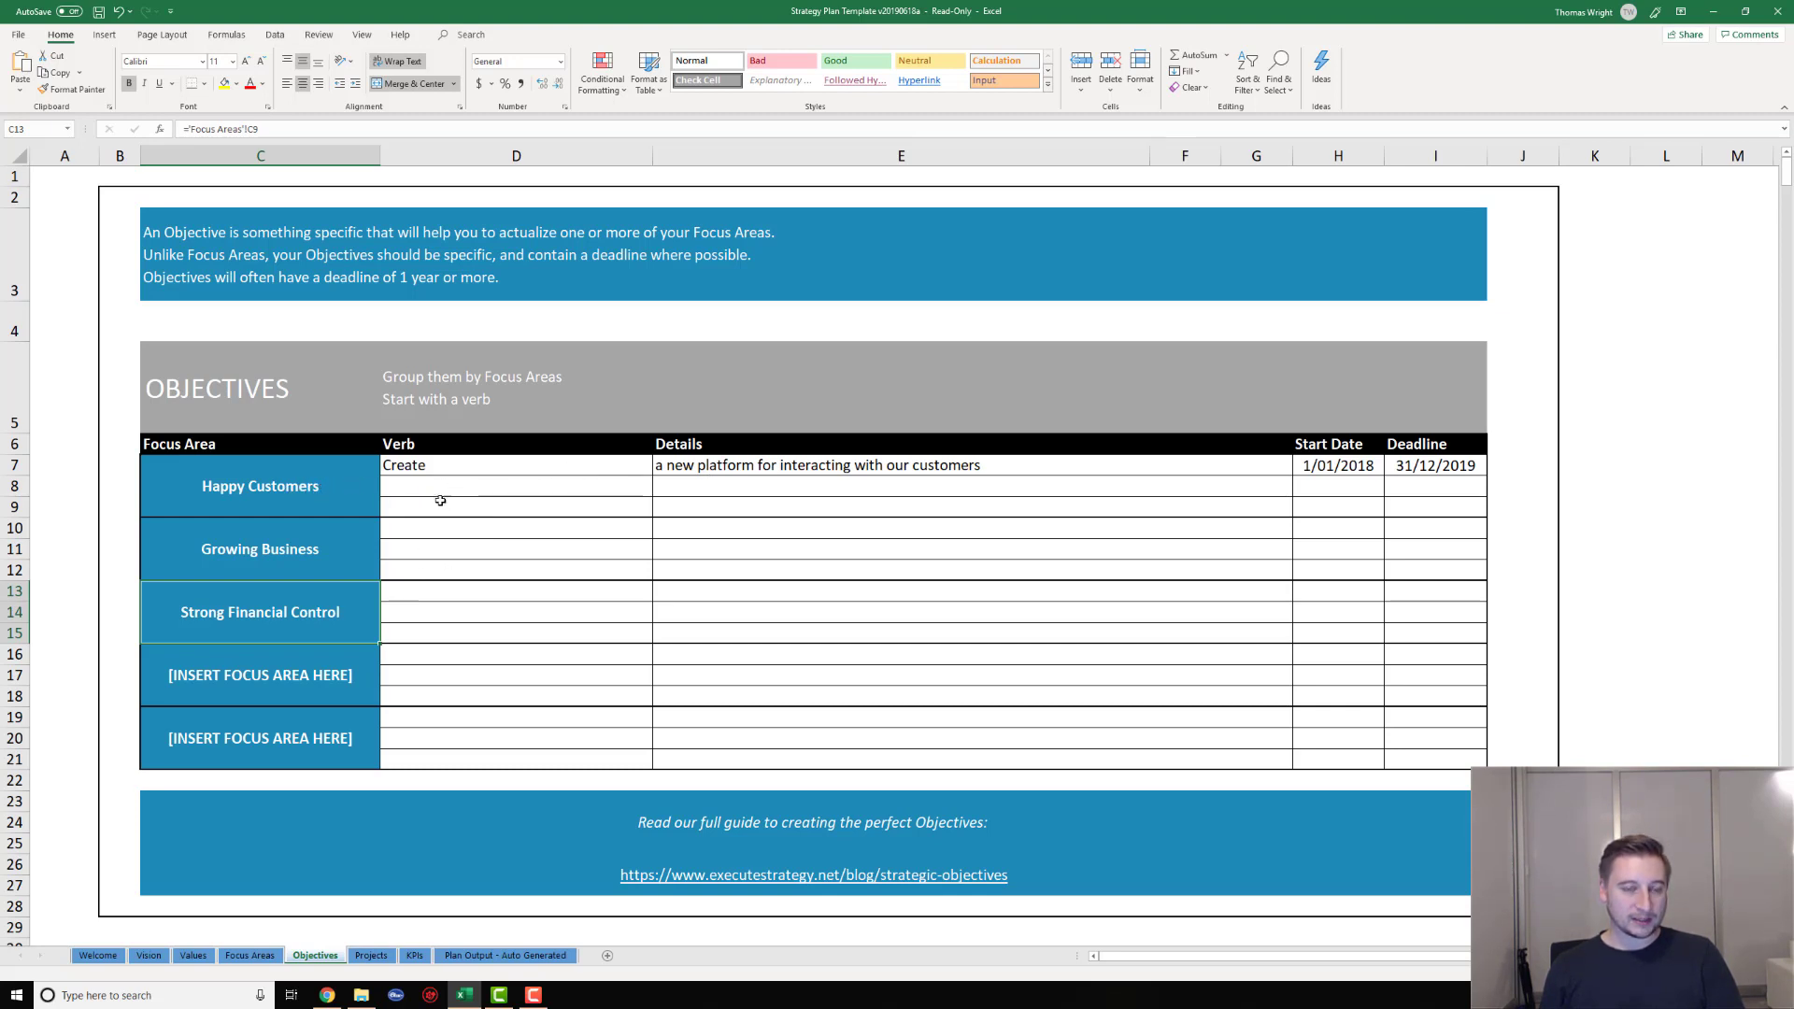
left_click(469, 466)
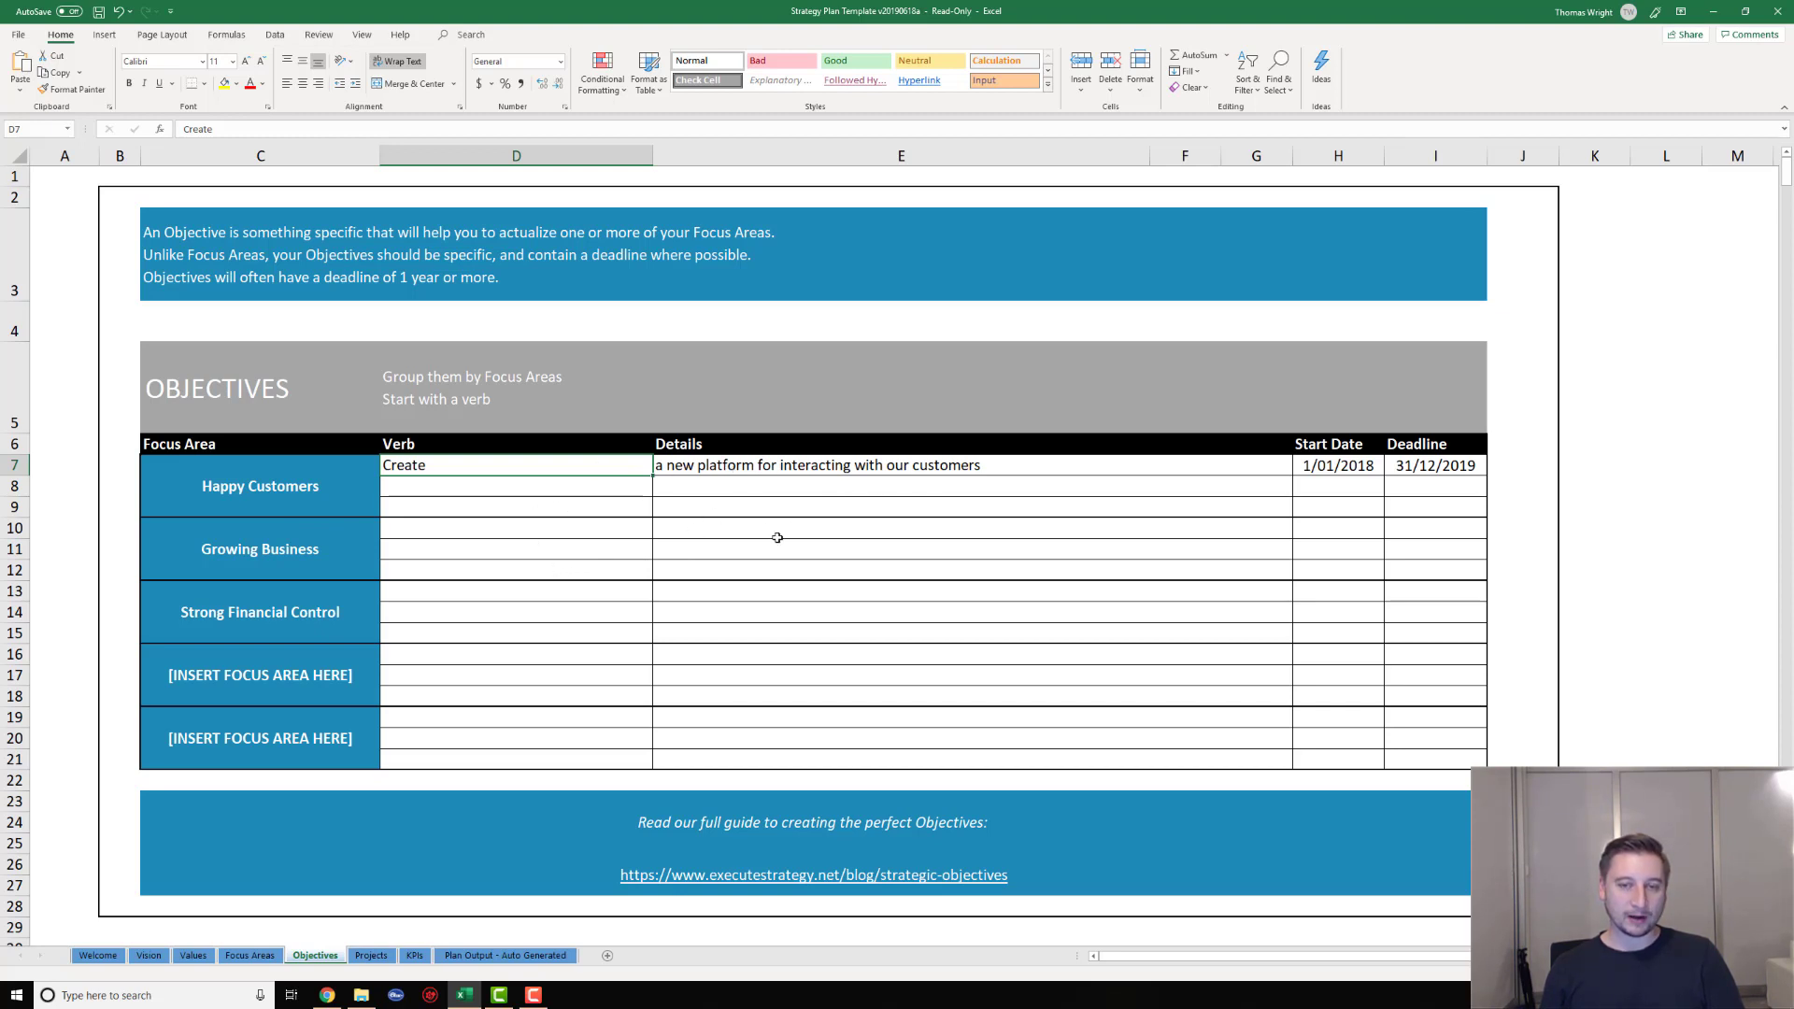
left_click(584, 483)
left_click(430, 468)
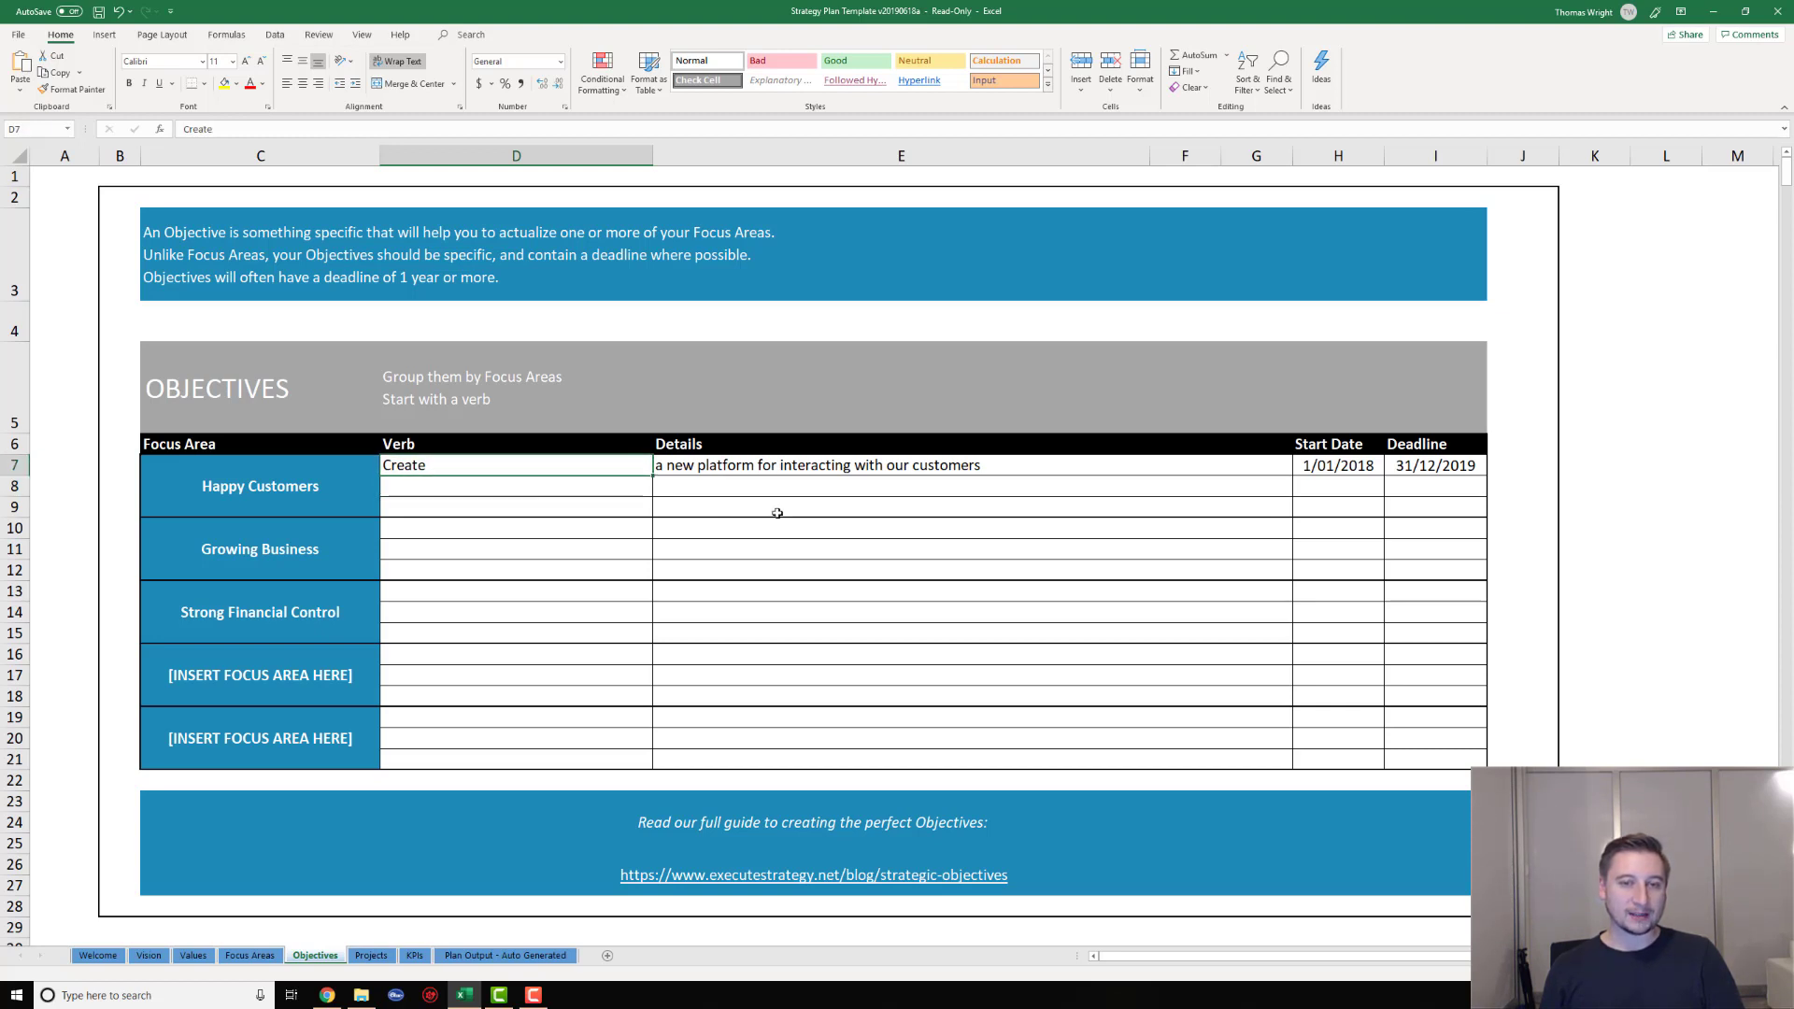
left_click(934, 464)
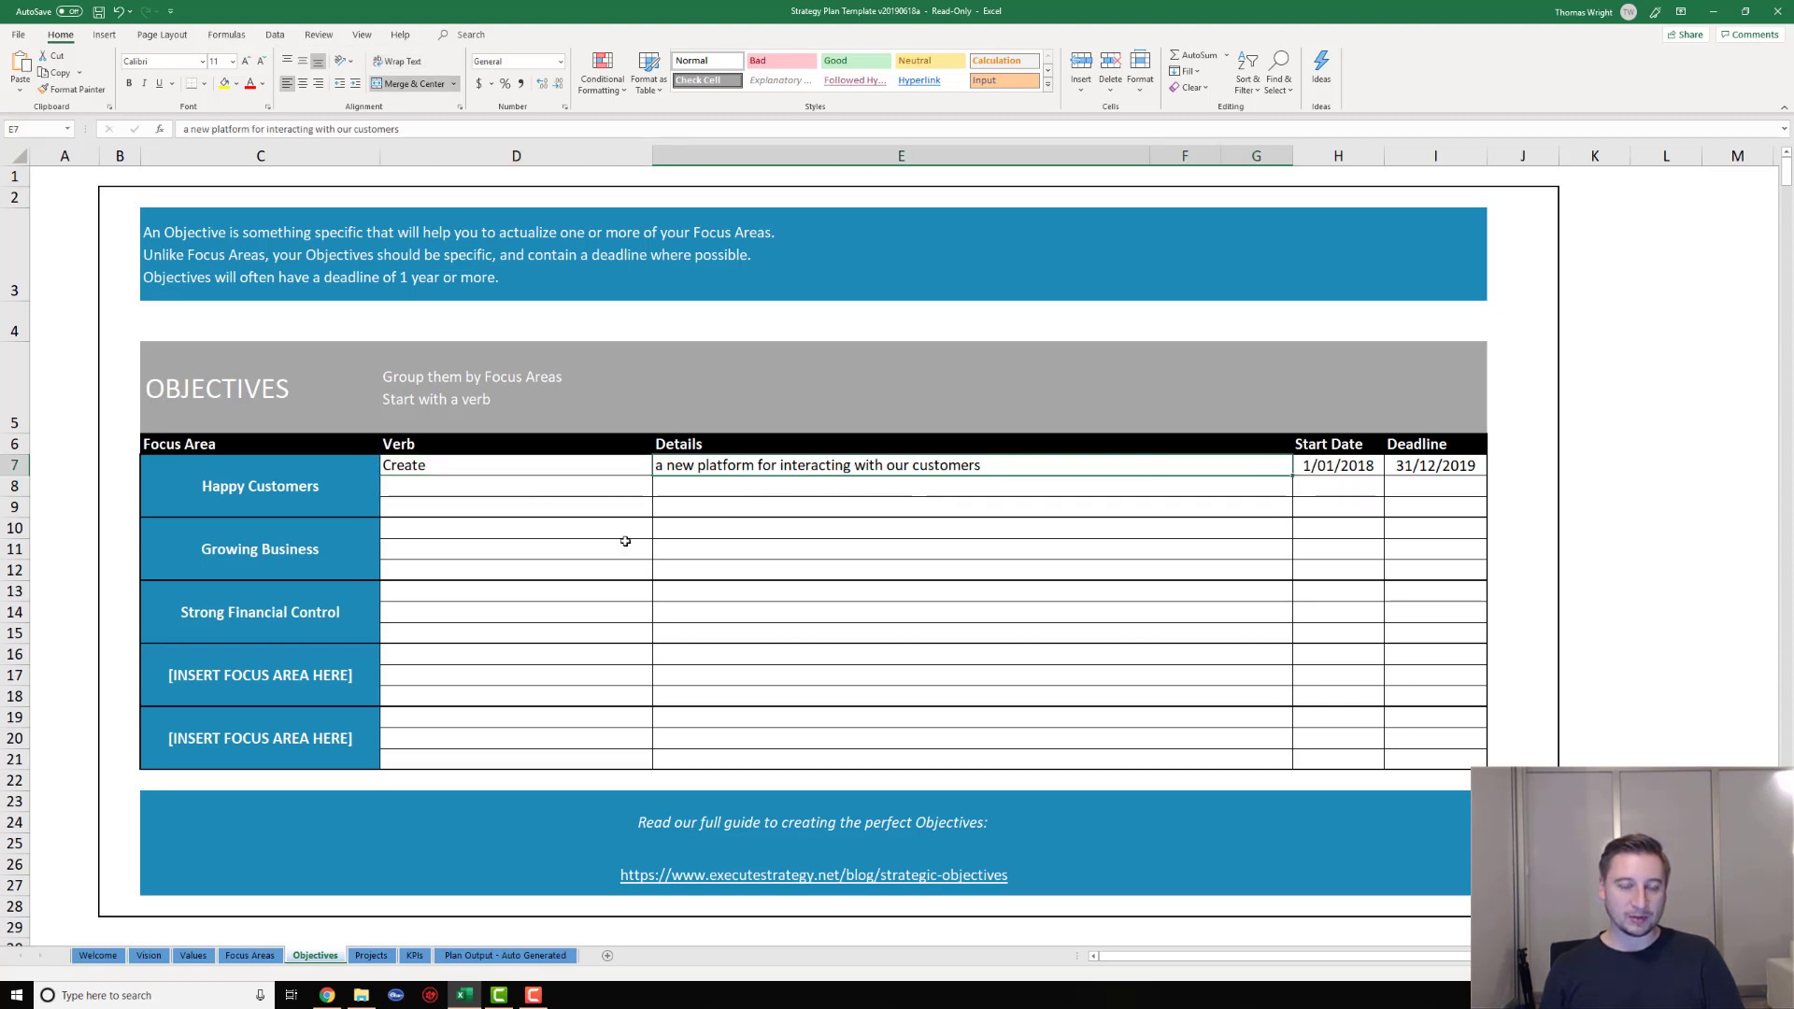
left_click(430, 470)
left_click(432, 489)
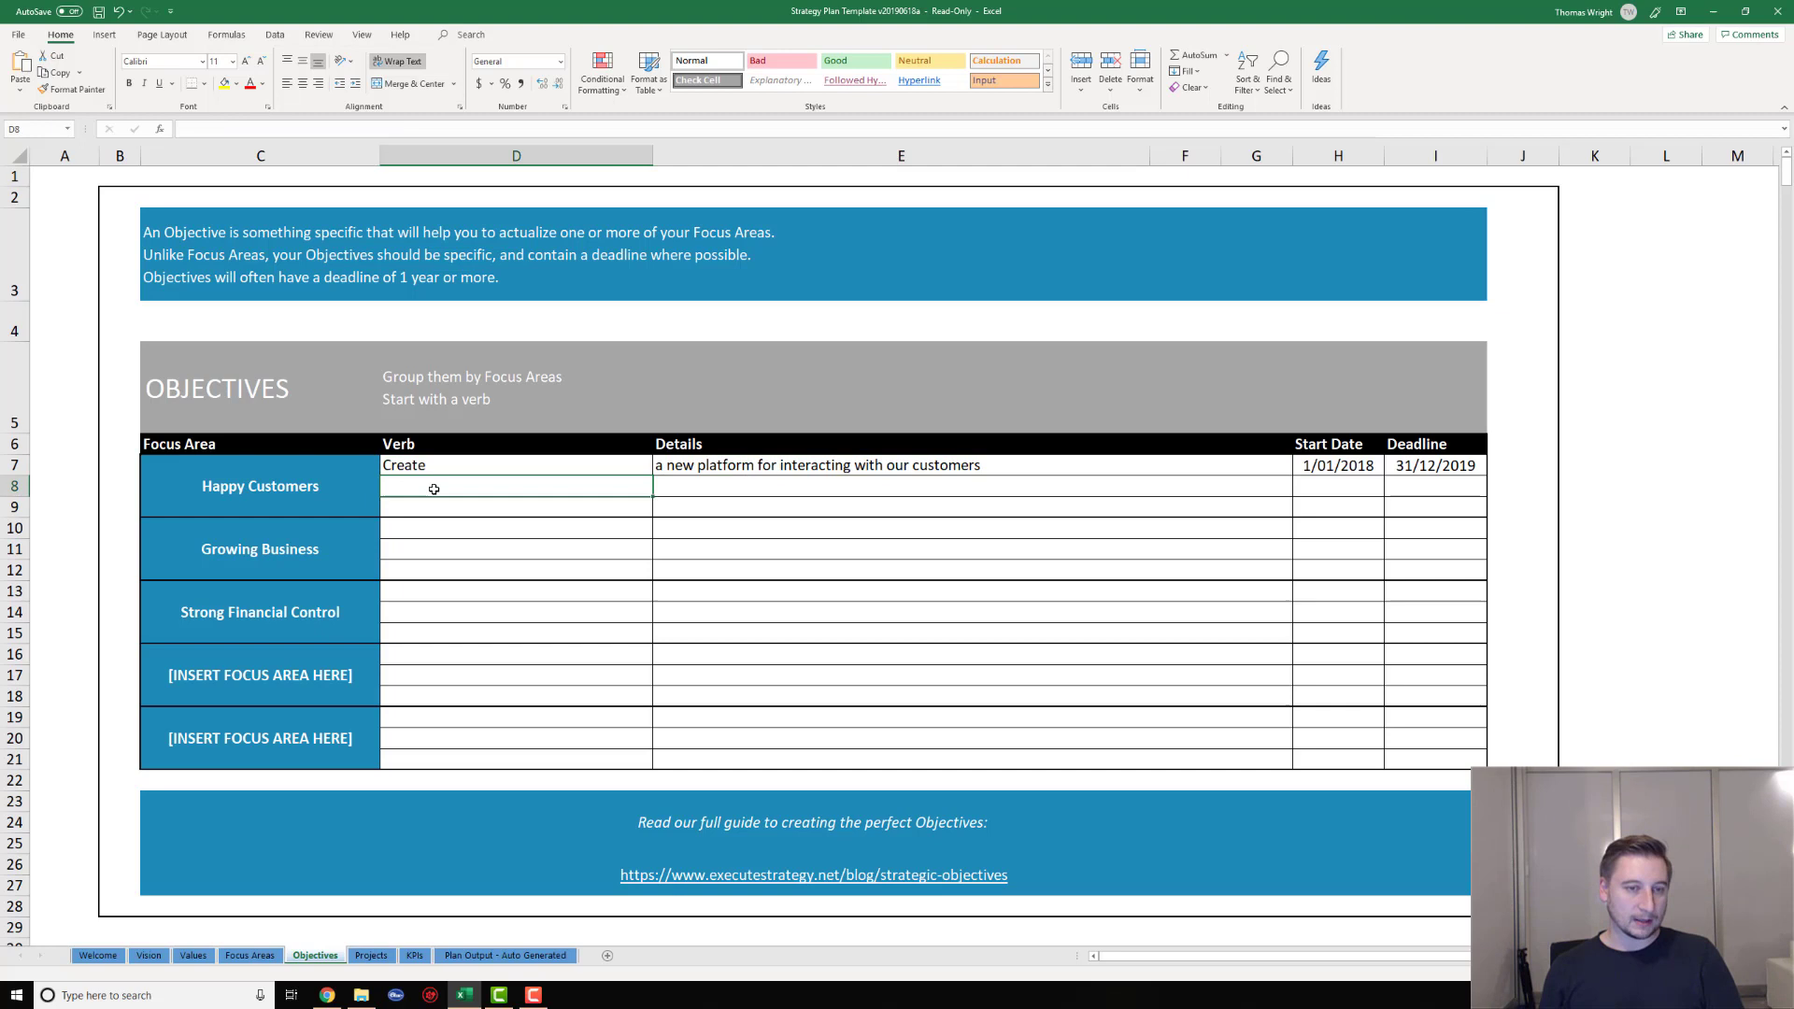
left_click(448, 510)
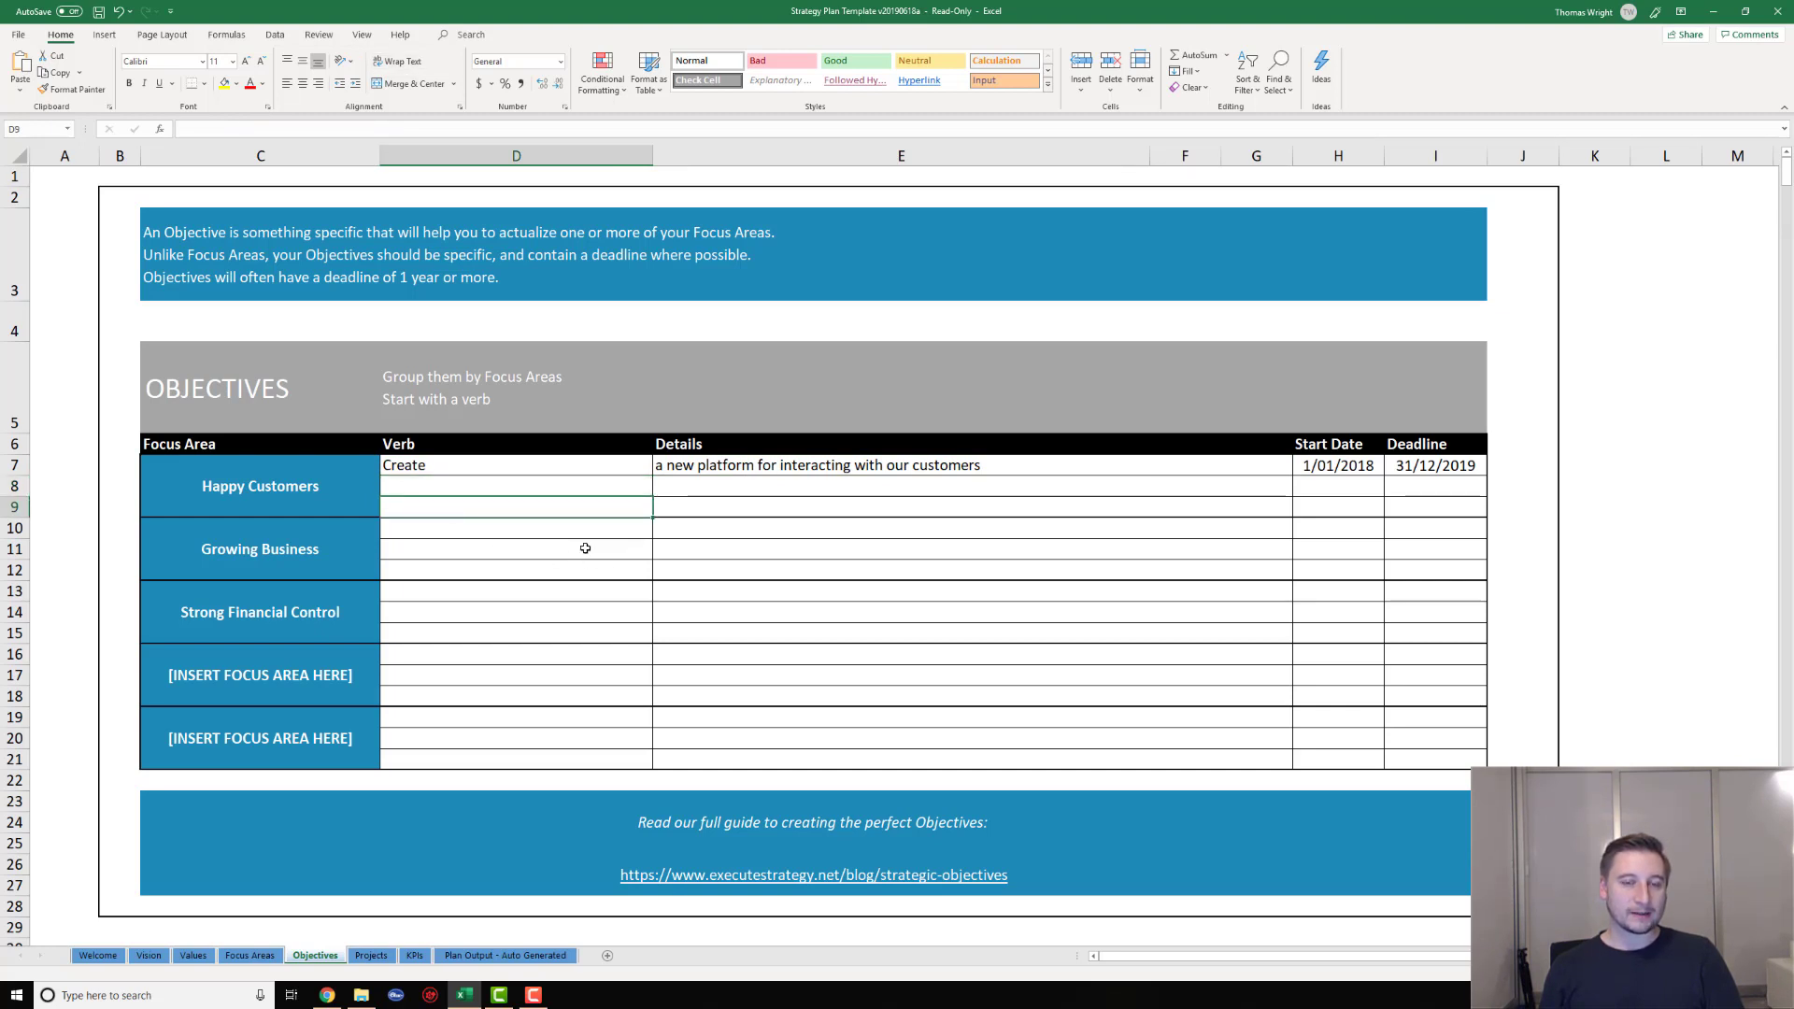
left_click(724, 469)
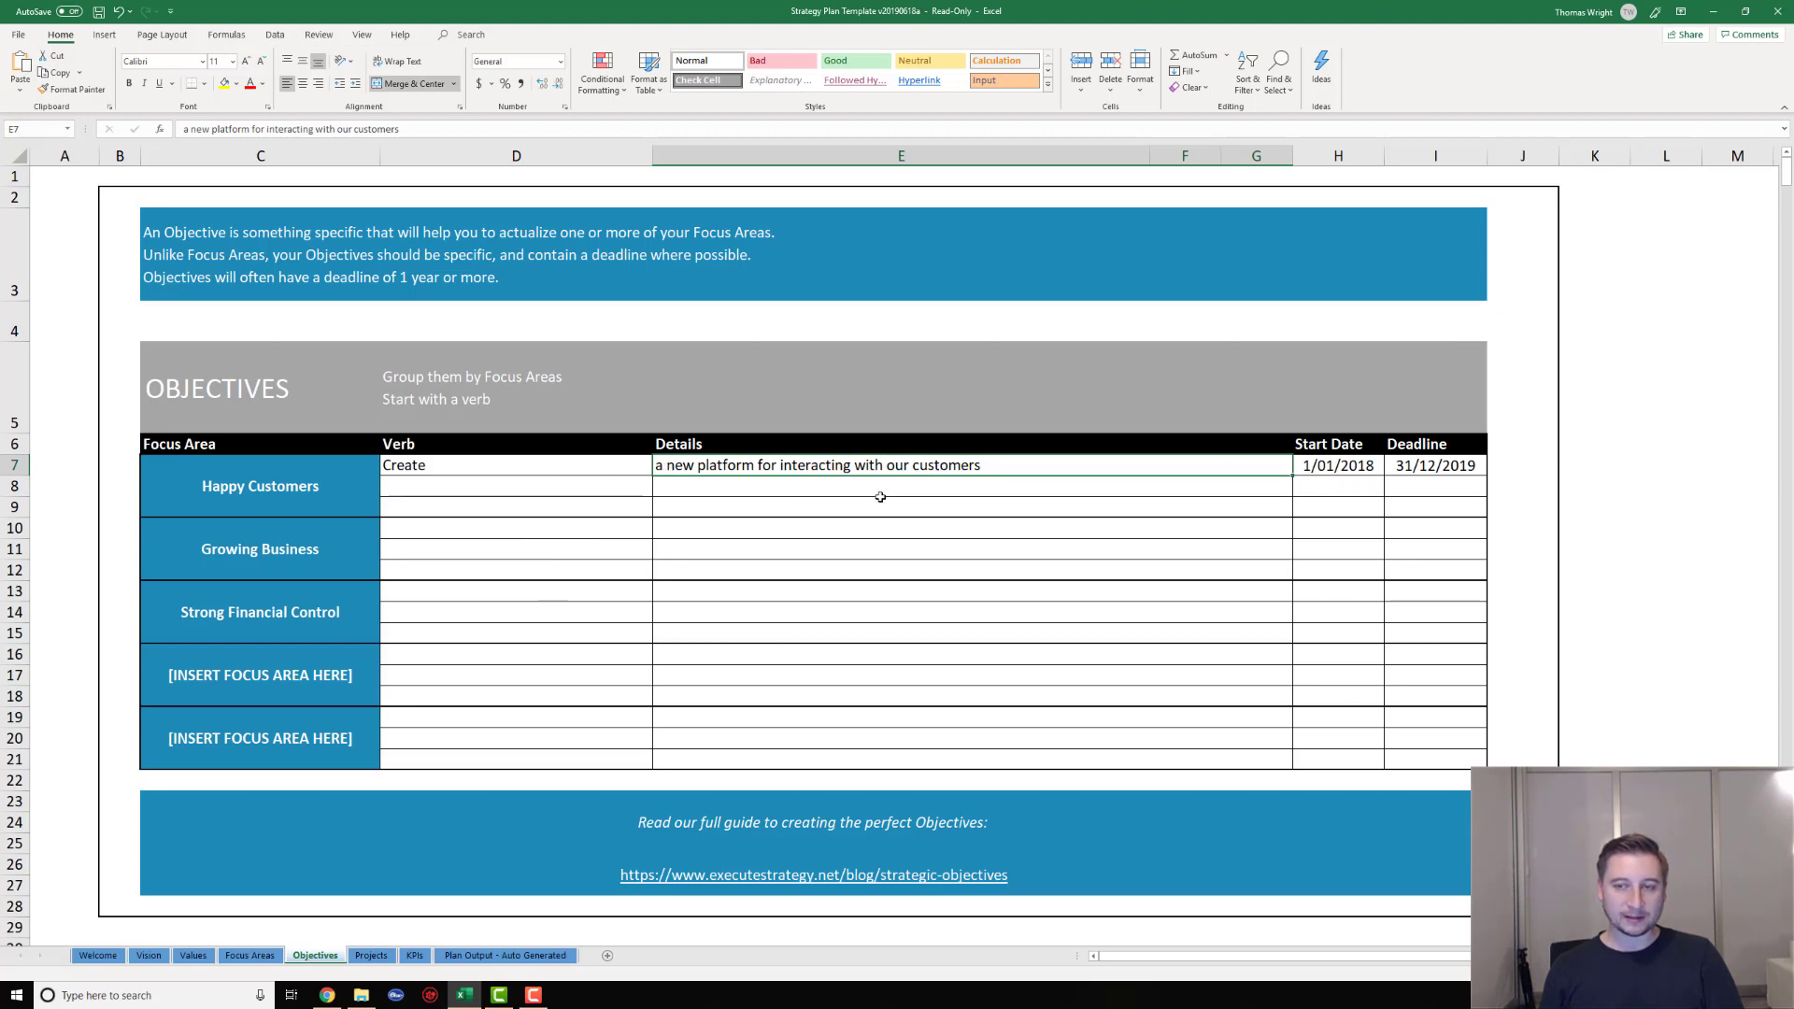
left_click(1357, 465)
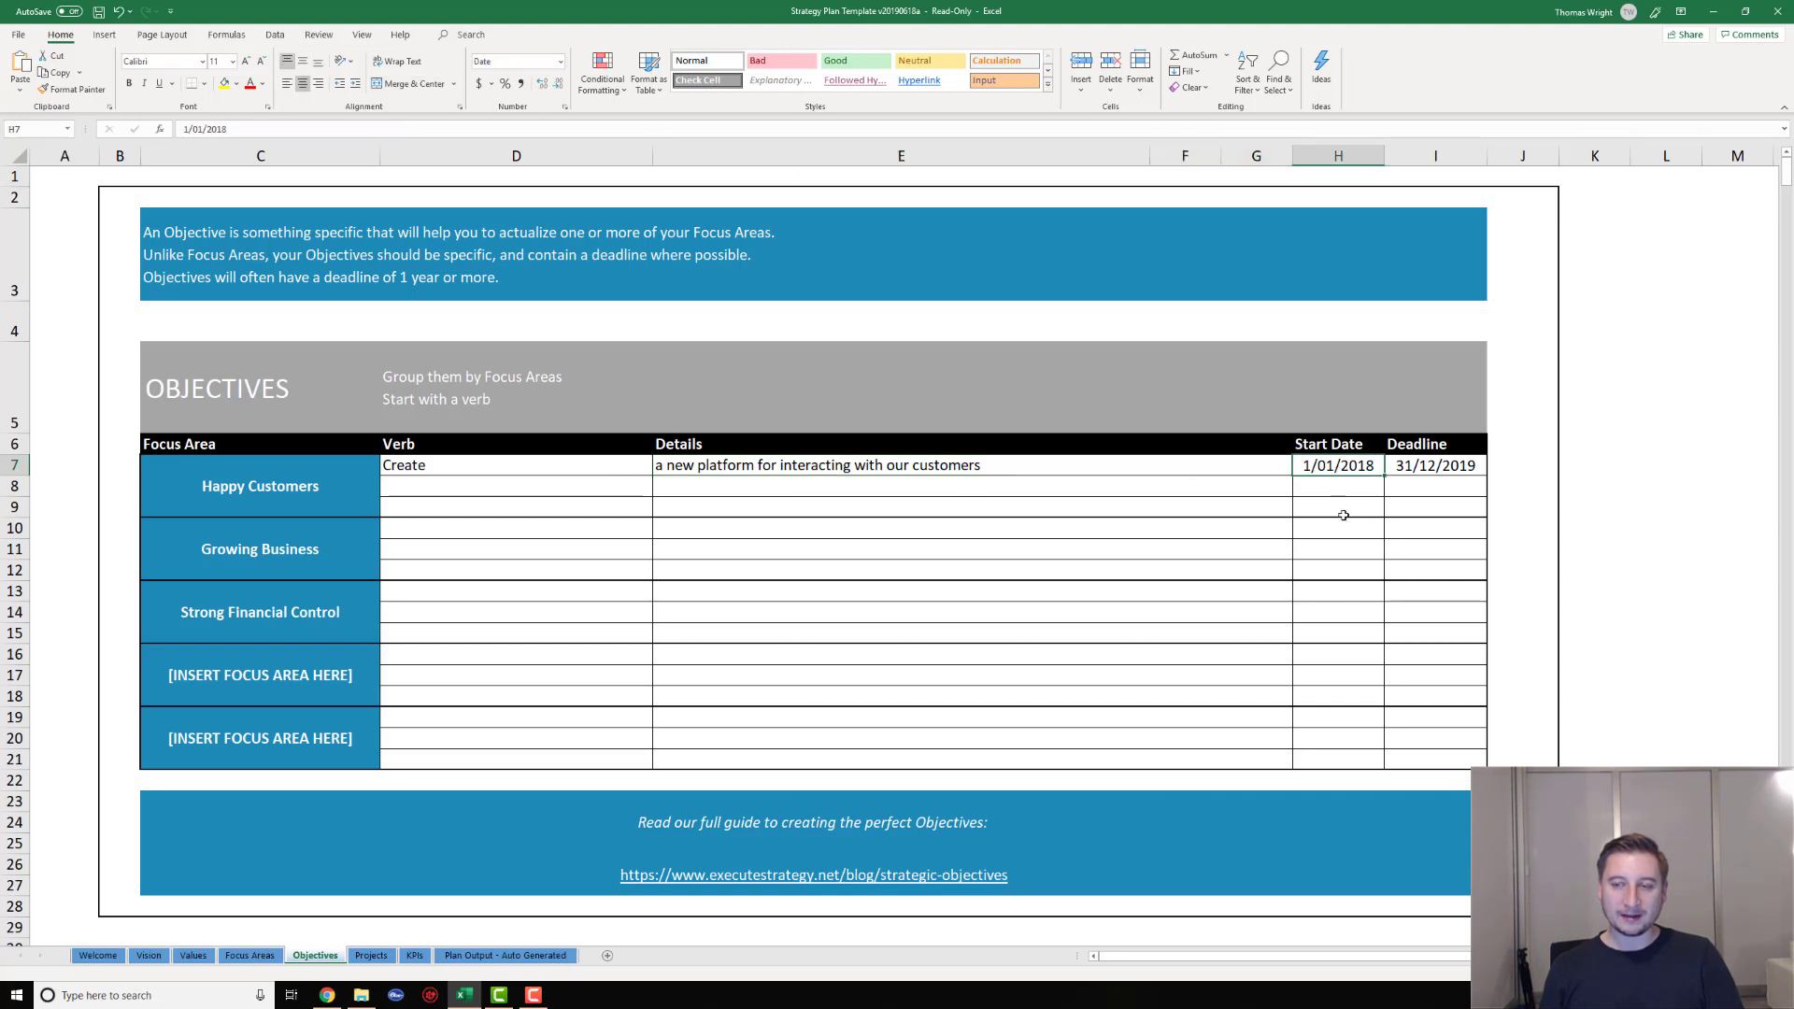
left_click(1449, 465)
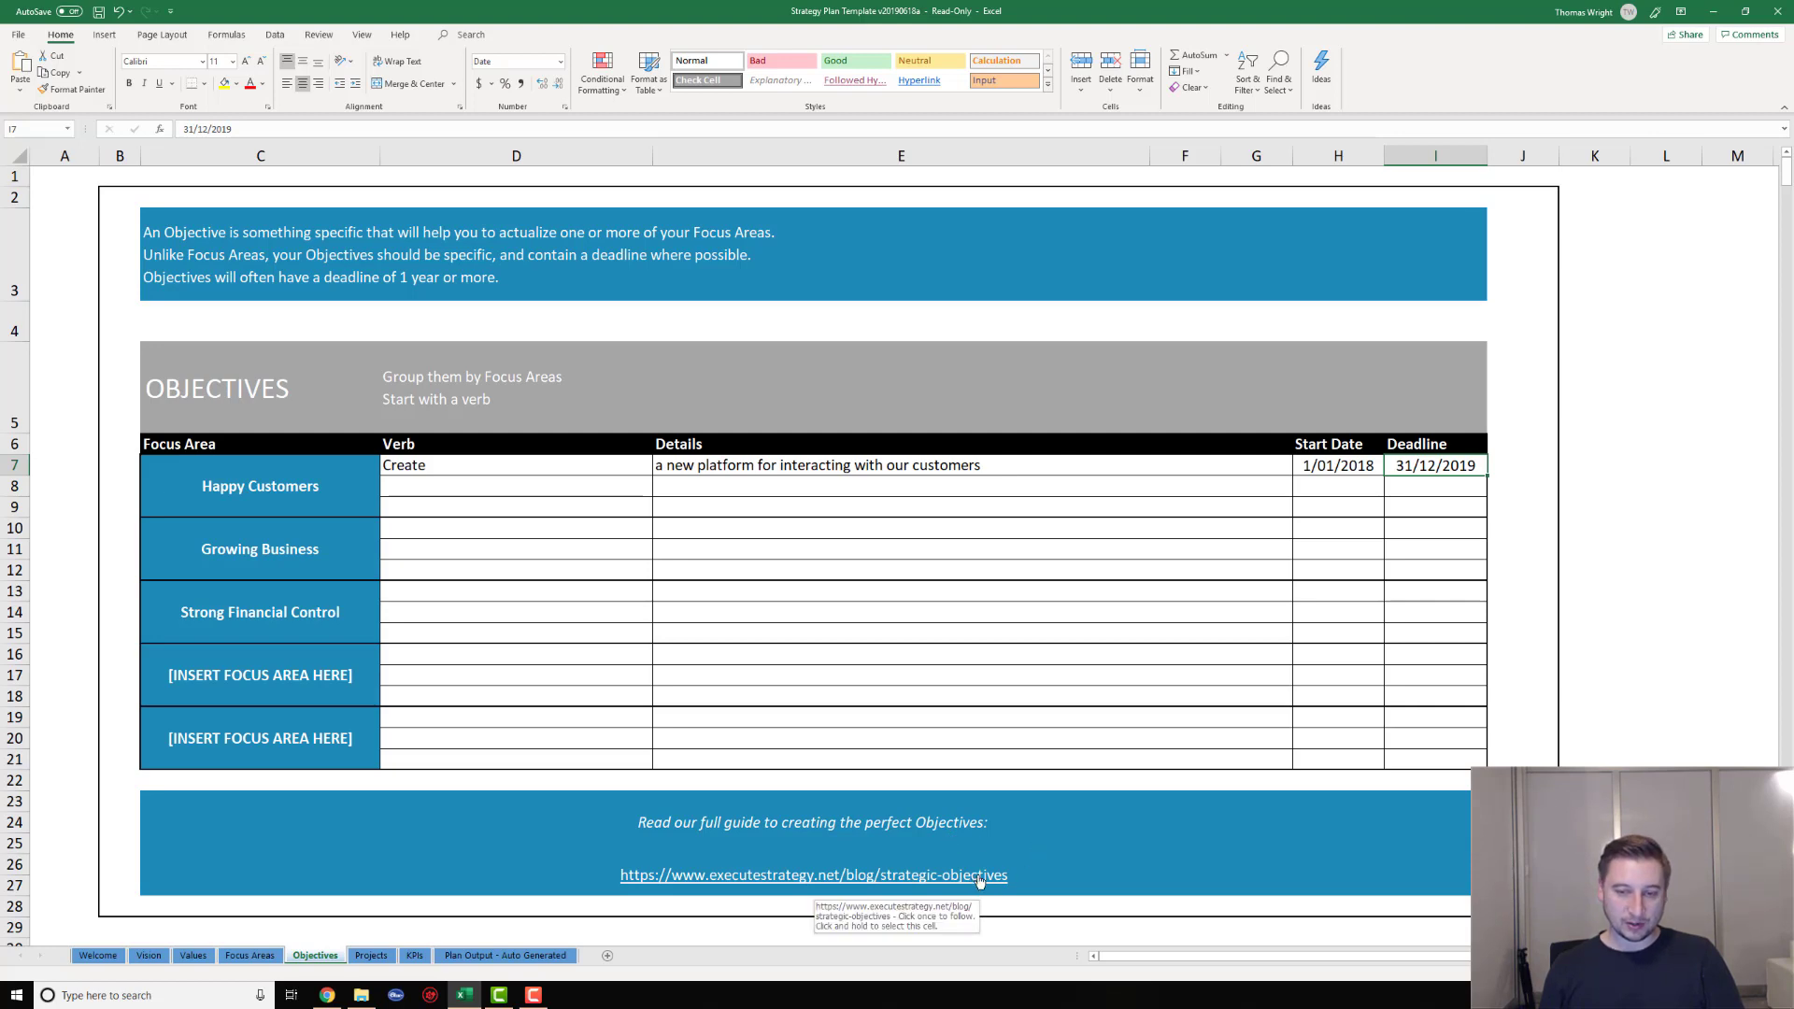
- Open the Projects sheet and inspect the example project's verb and the objective heading formula
left_click(371, 956)
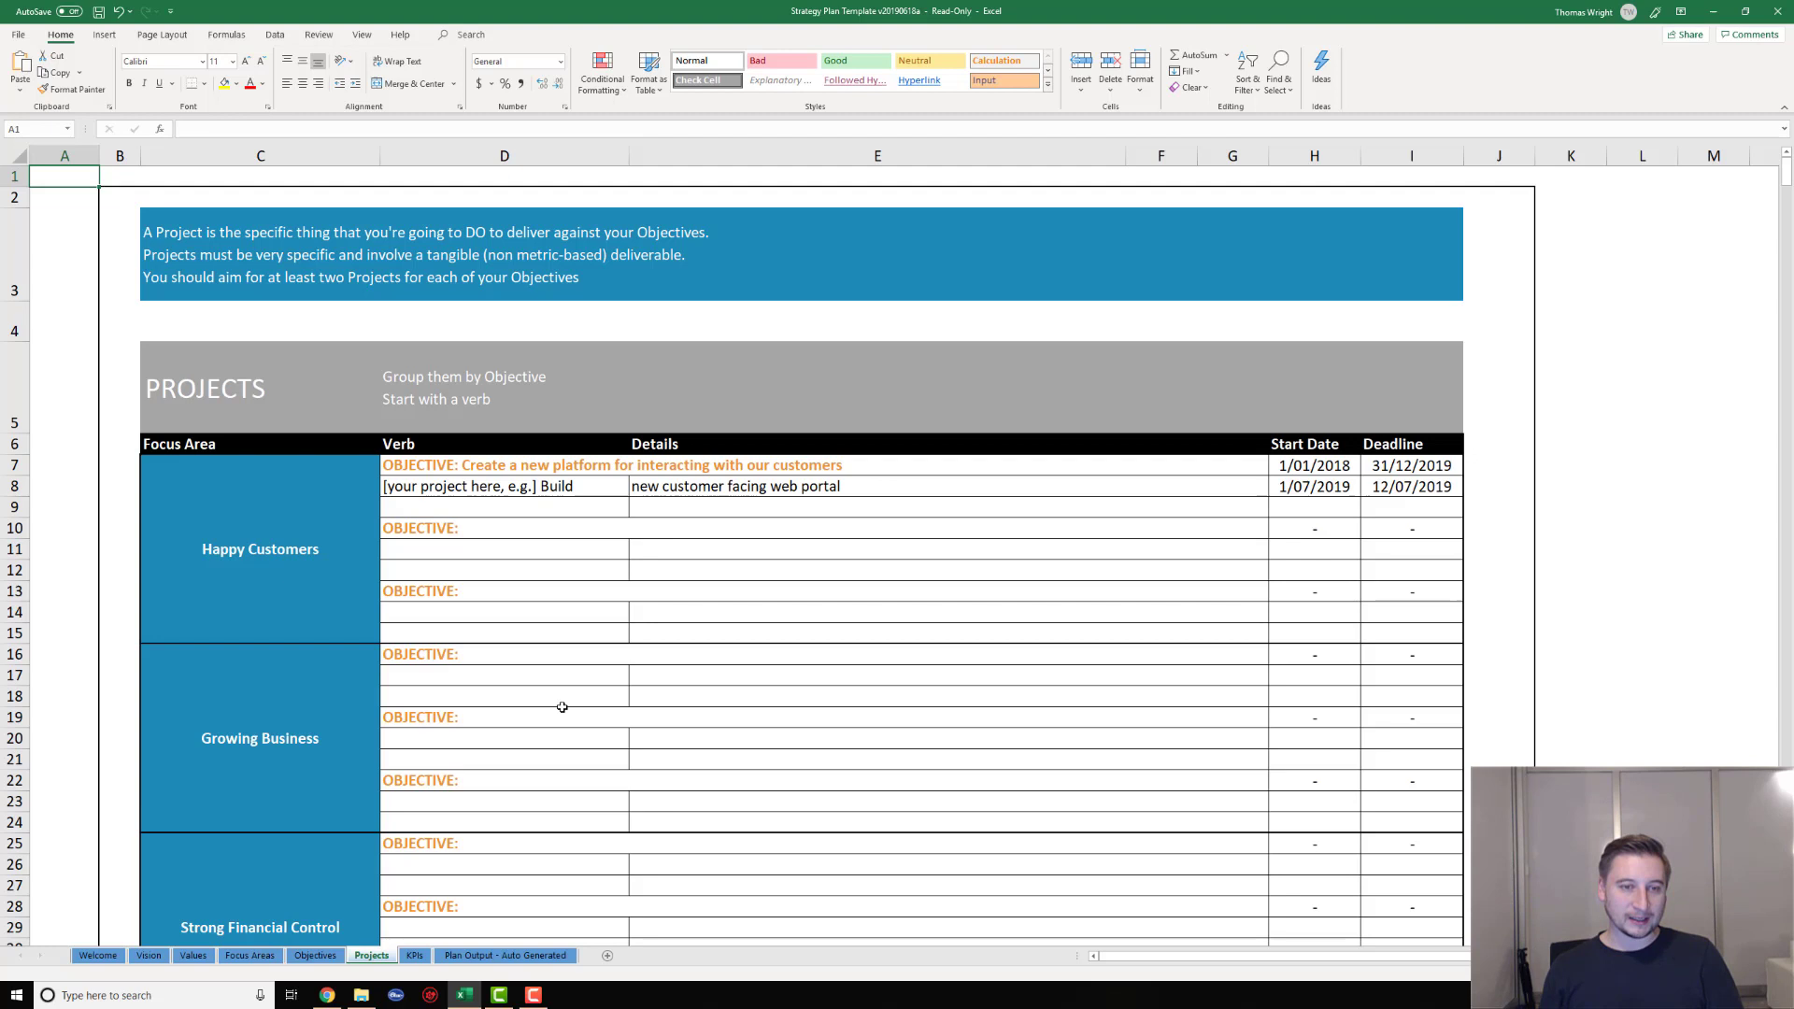
left_click(418, 485)
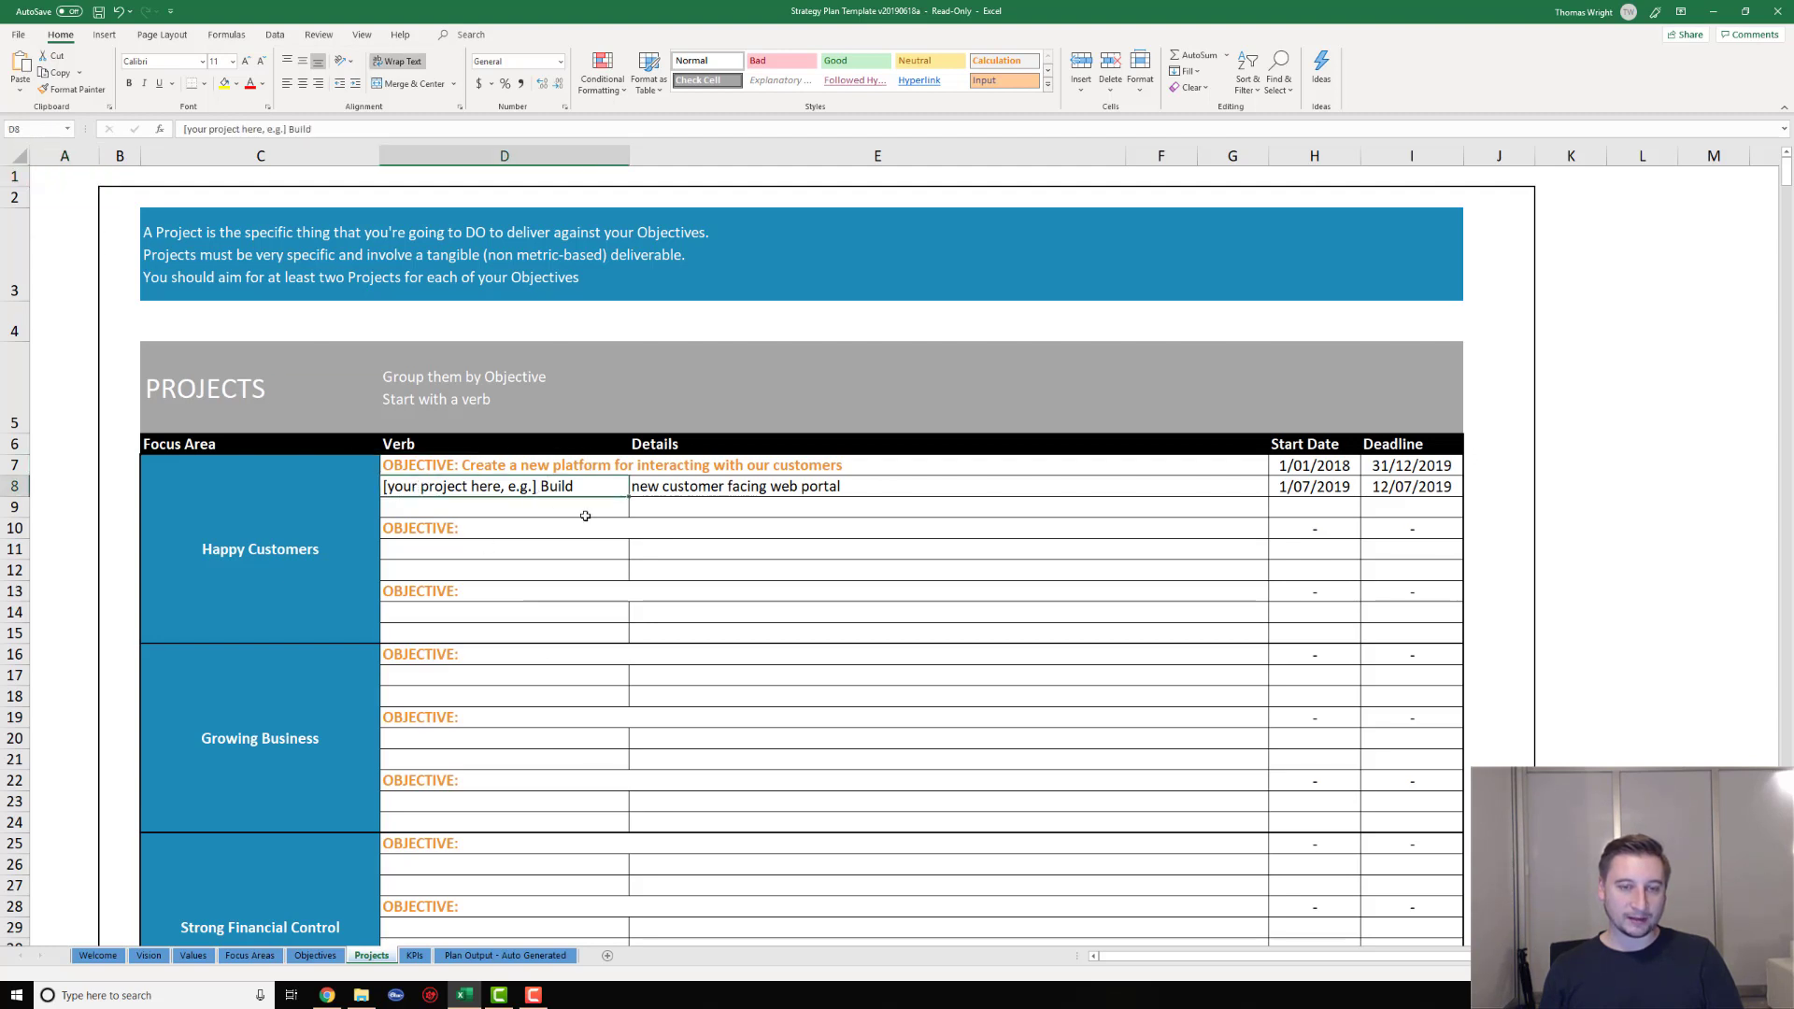
left_click(662, 511)
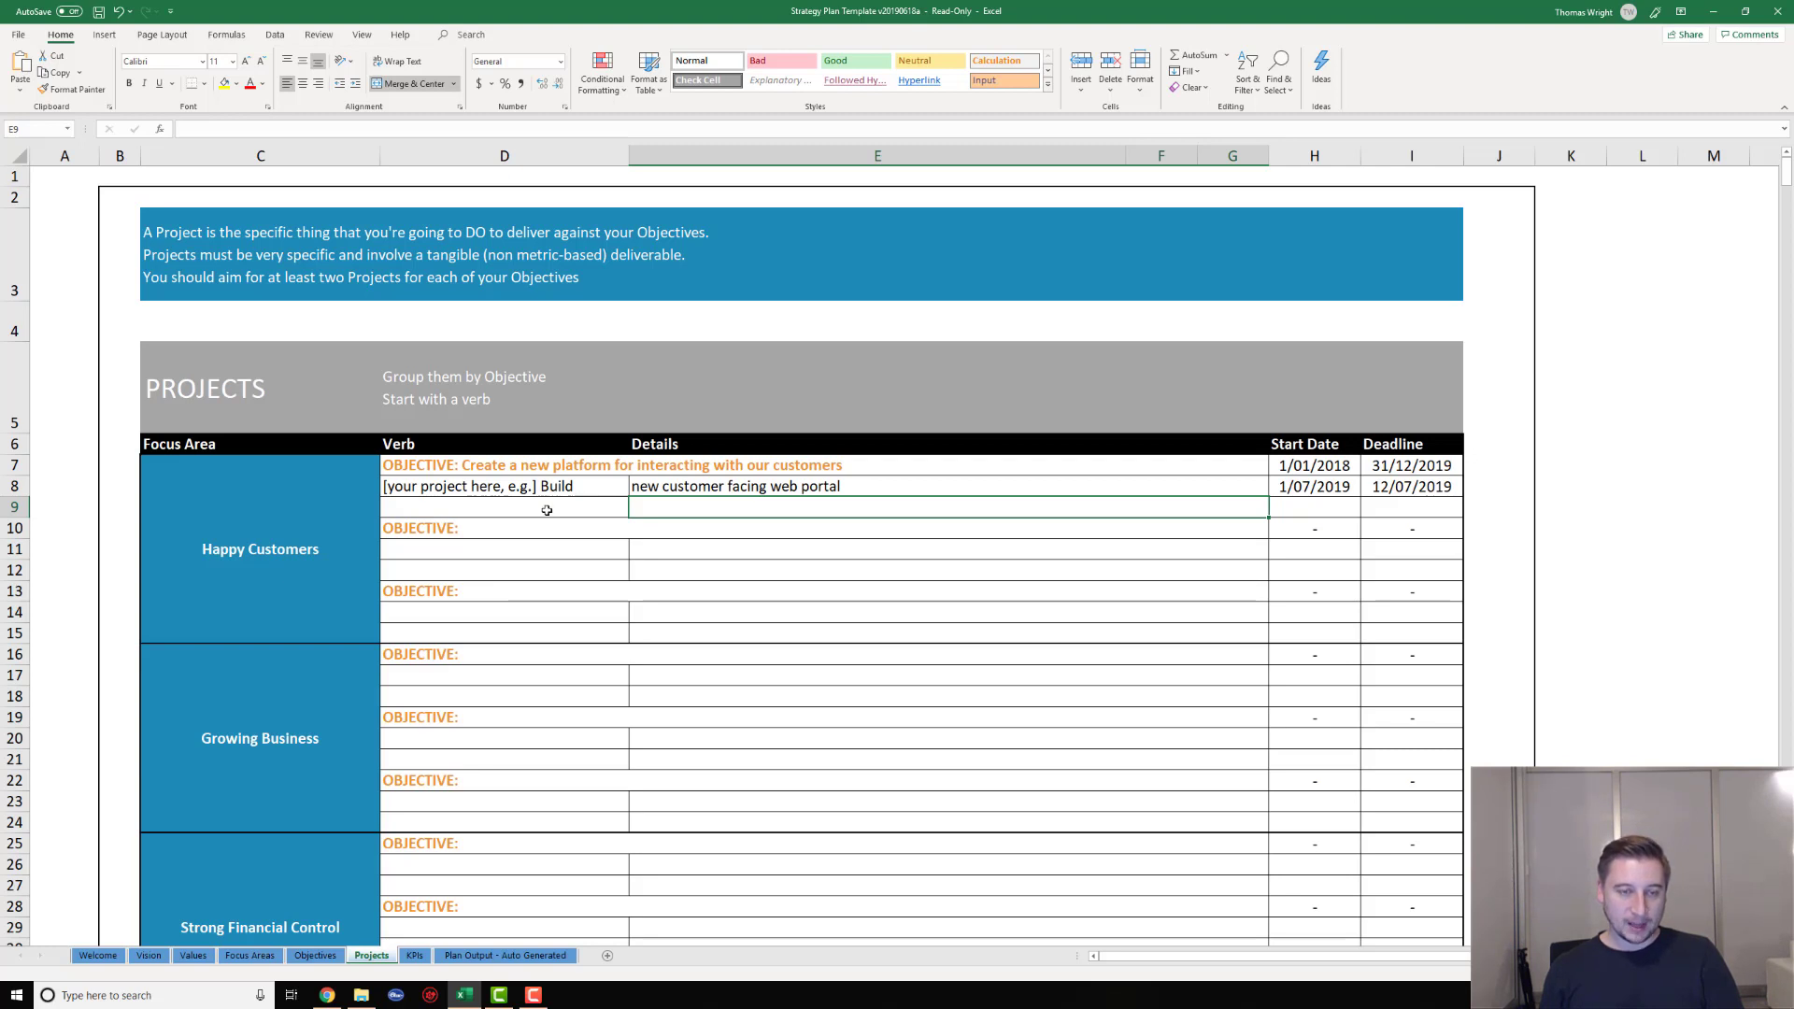
left_click(482, 510)
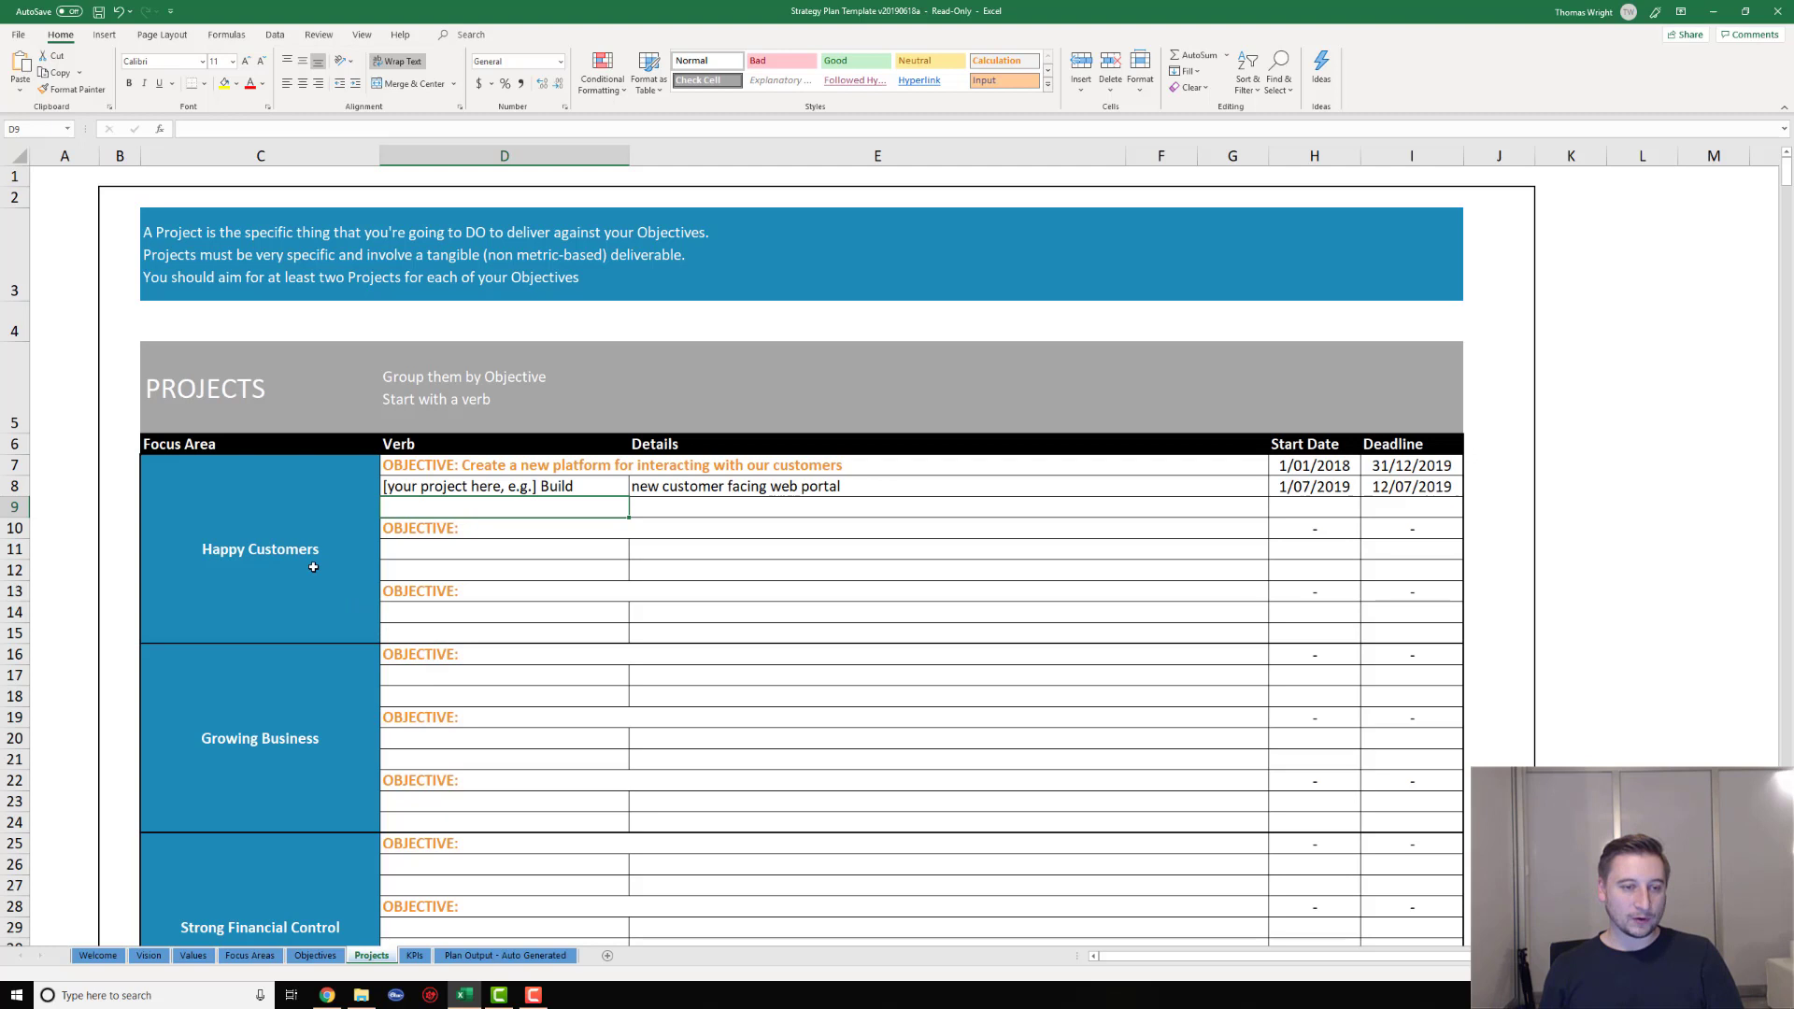
left_click(530, 464)
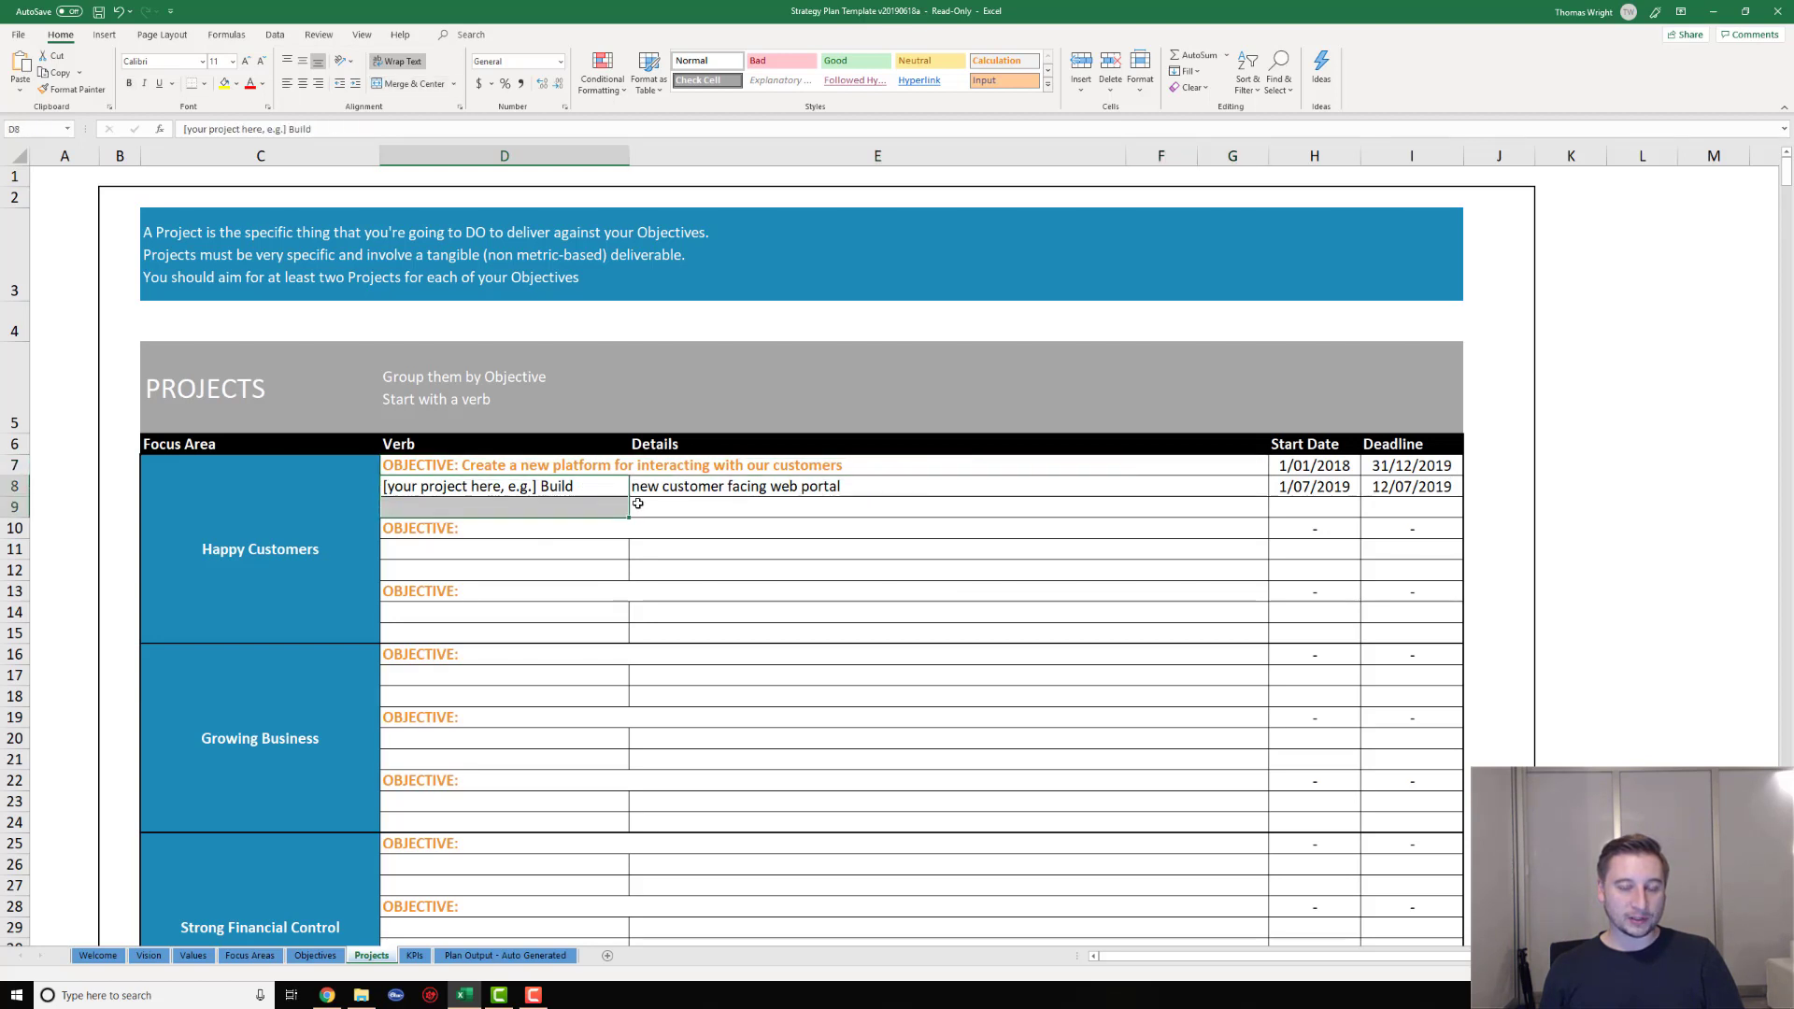
- Examine the example web portal project's details and its 12/07/2019 deadline
left_click(680, 486)
left_click_drag(680, 486, 681, 509)
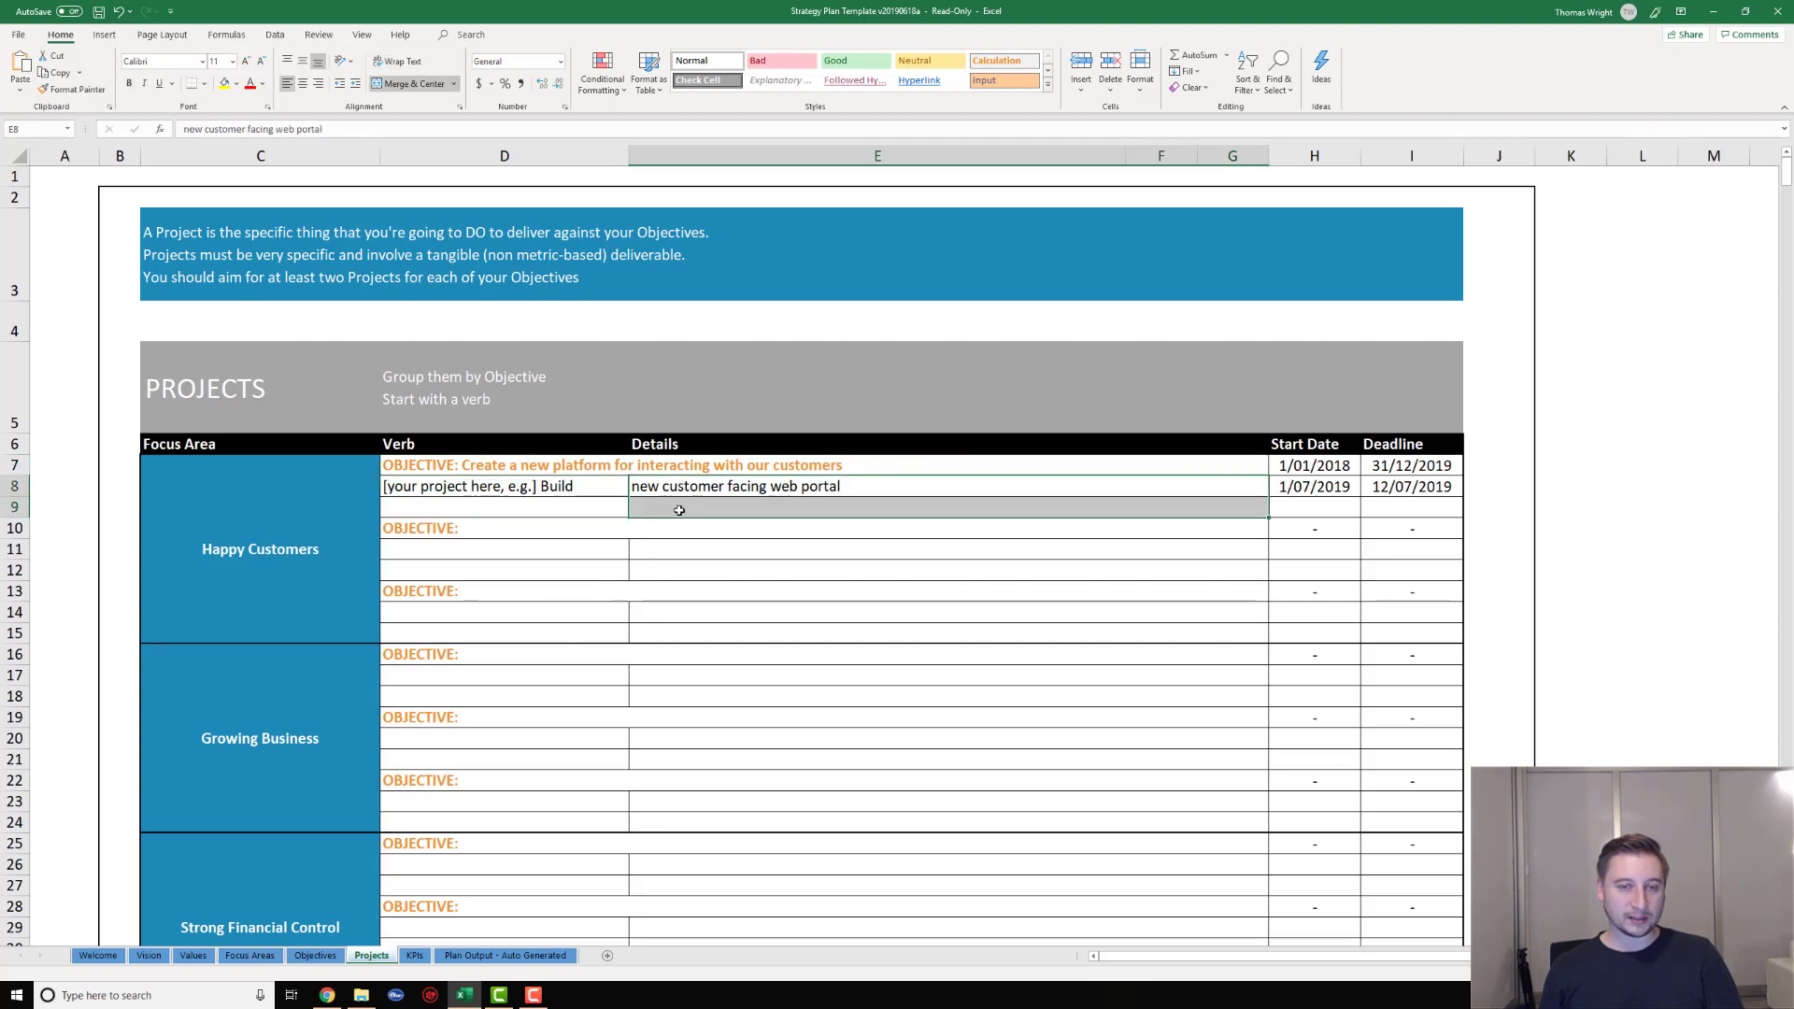
left_click(550, 506)
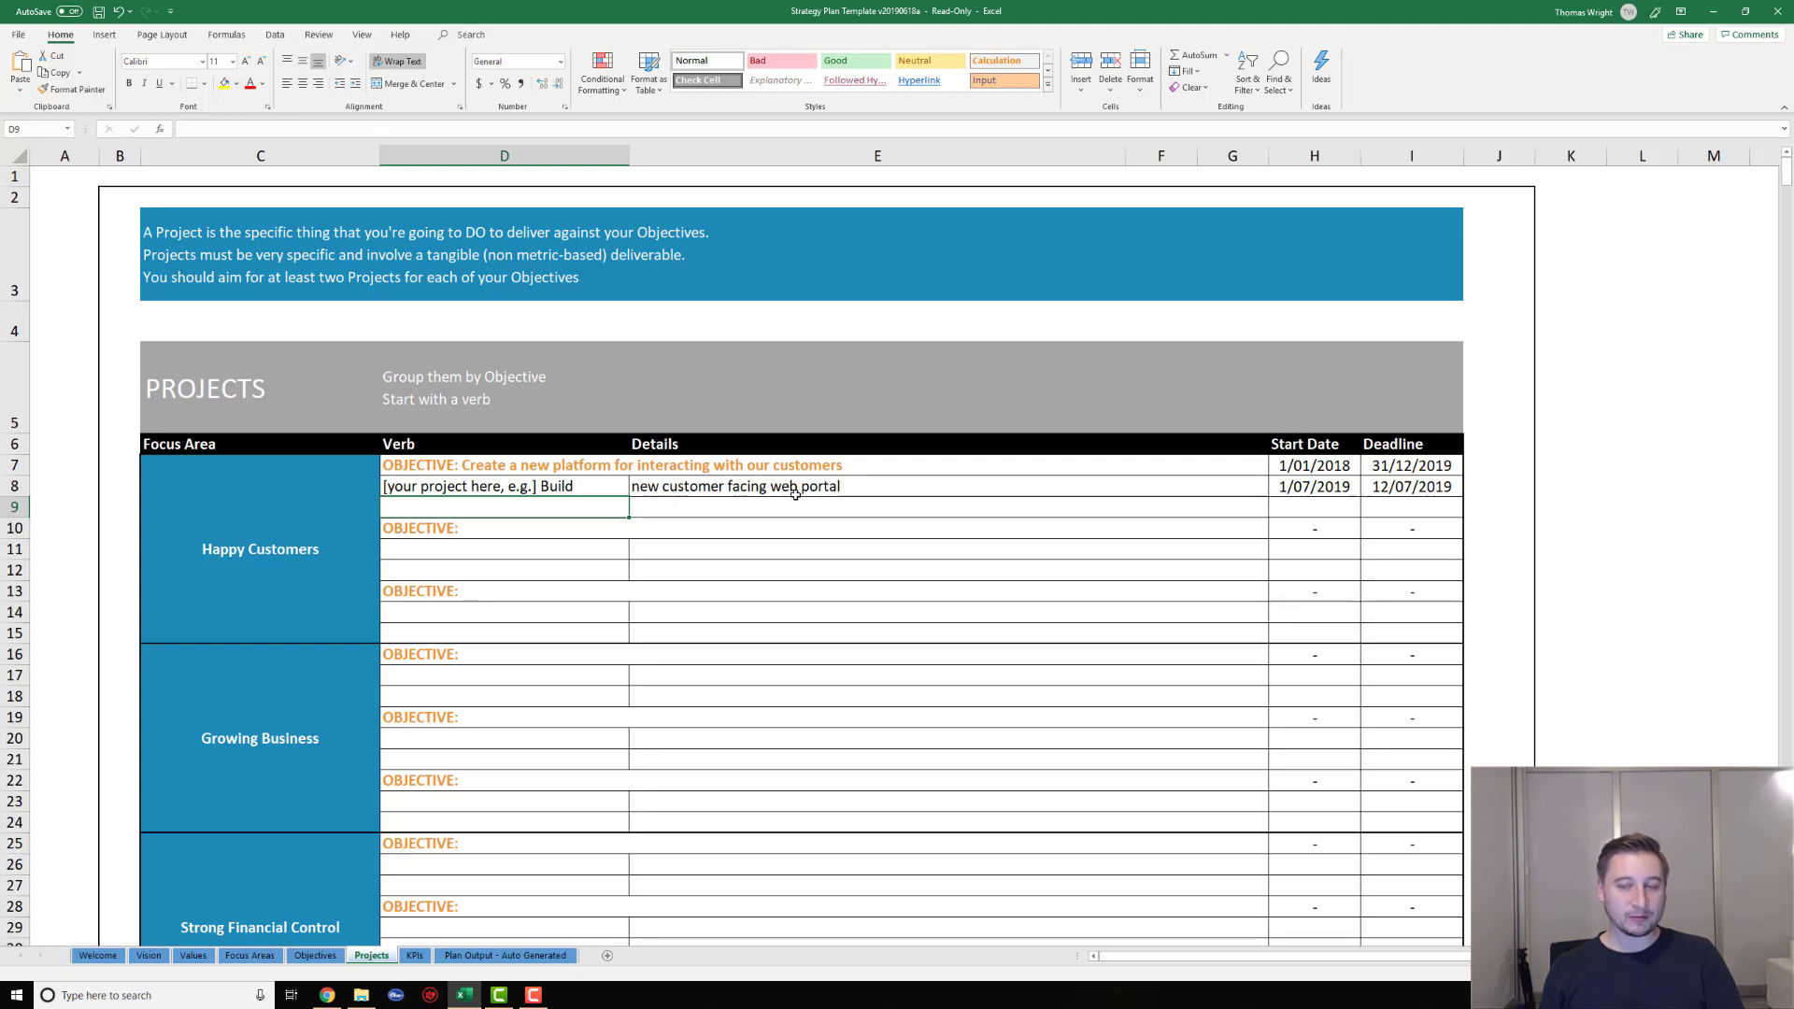
left_click(853, 488)
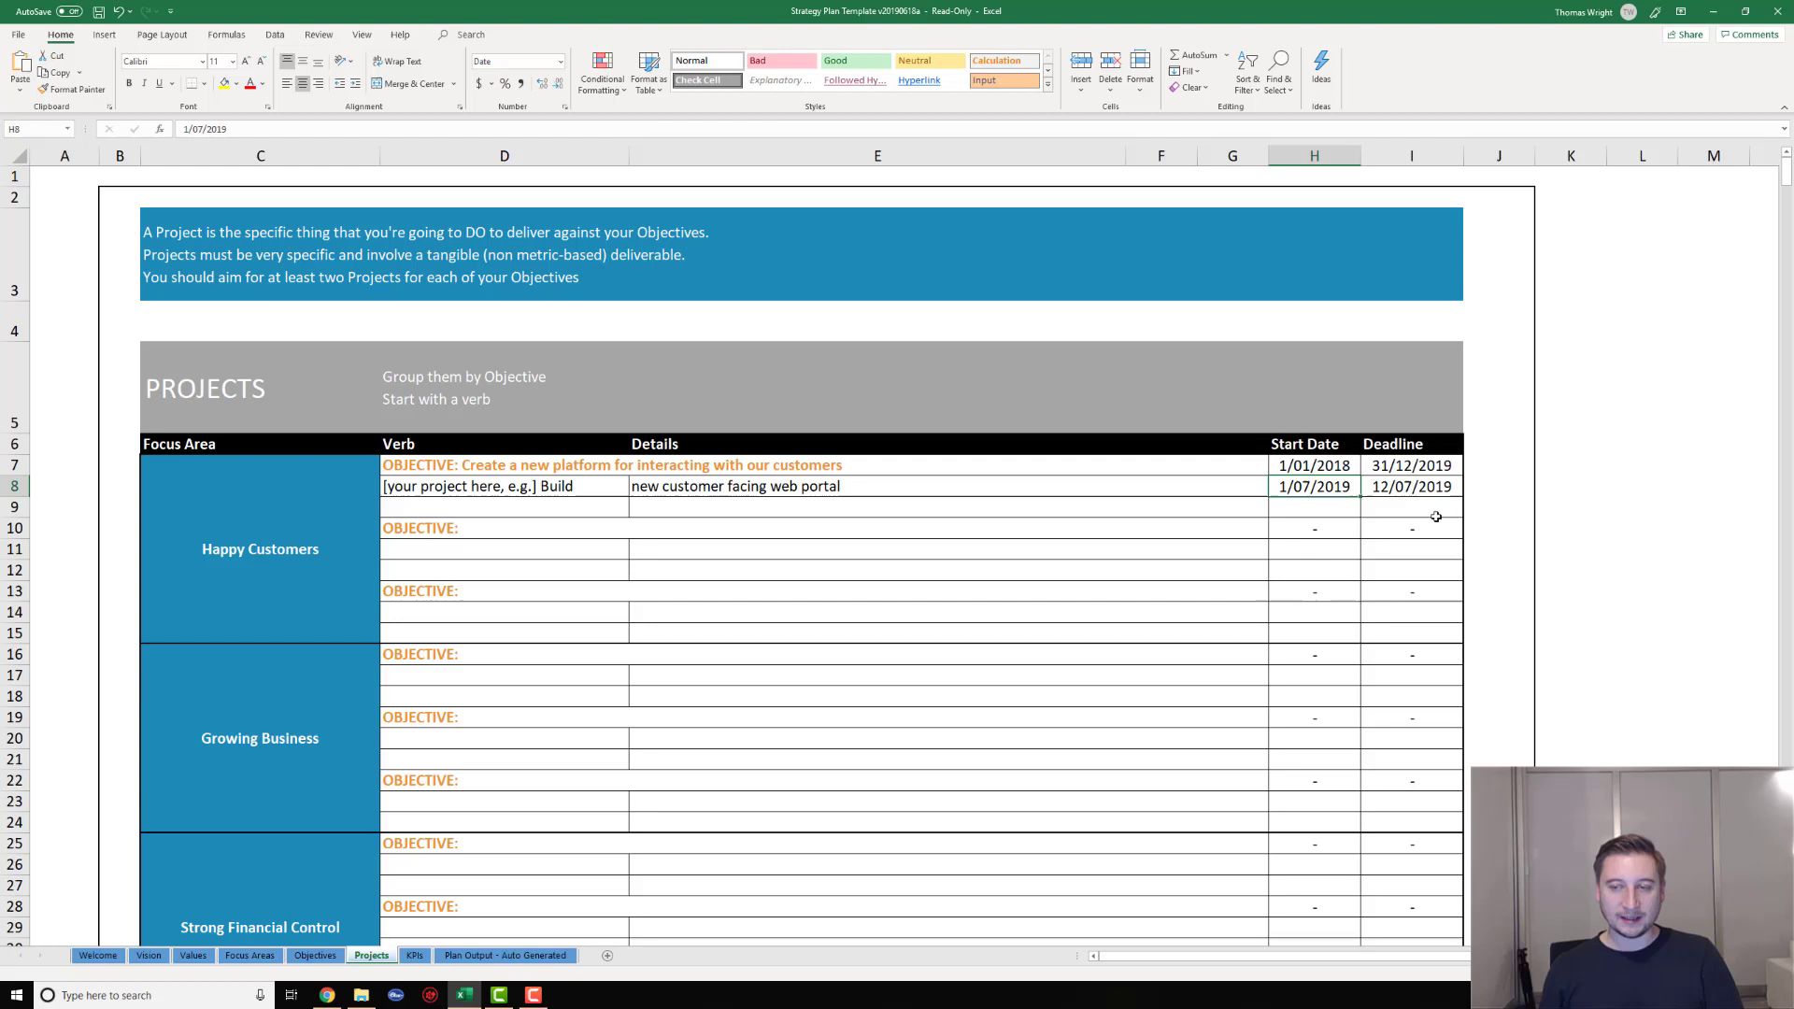
left_click(1428, 487)
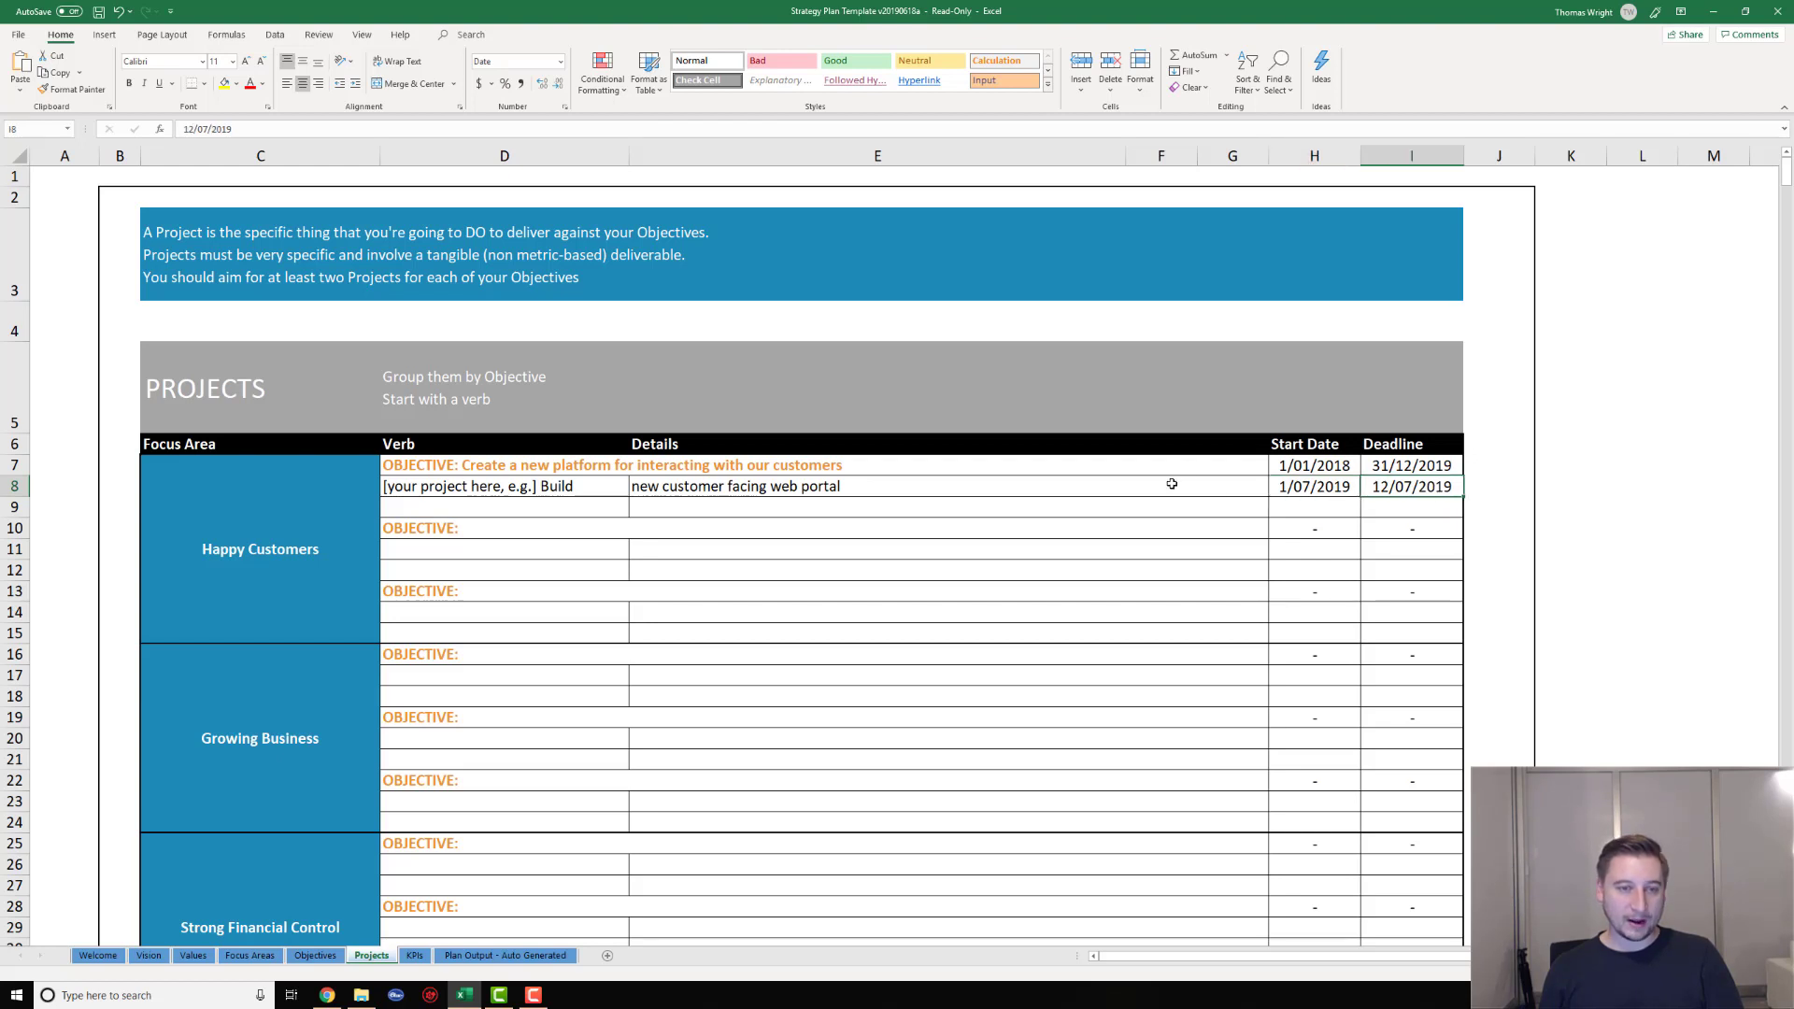
left_click(566, 507)
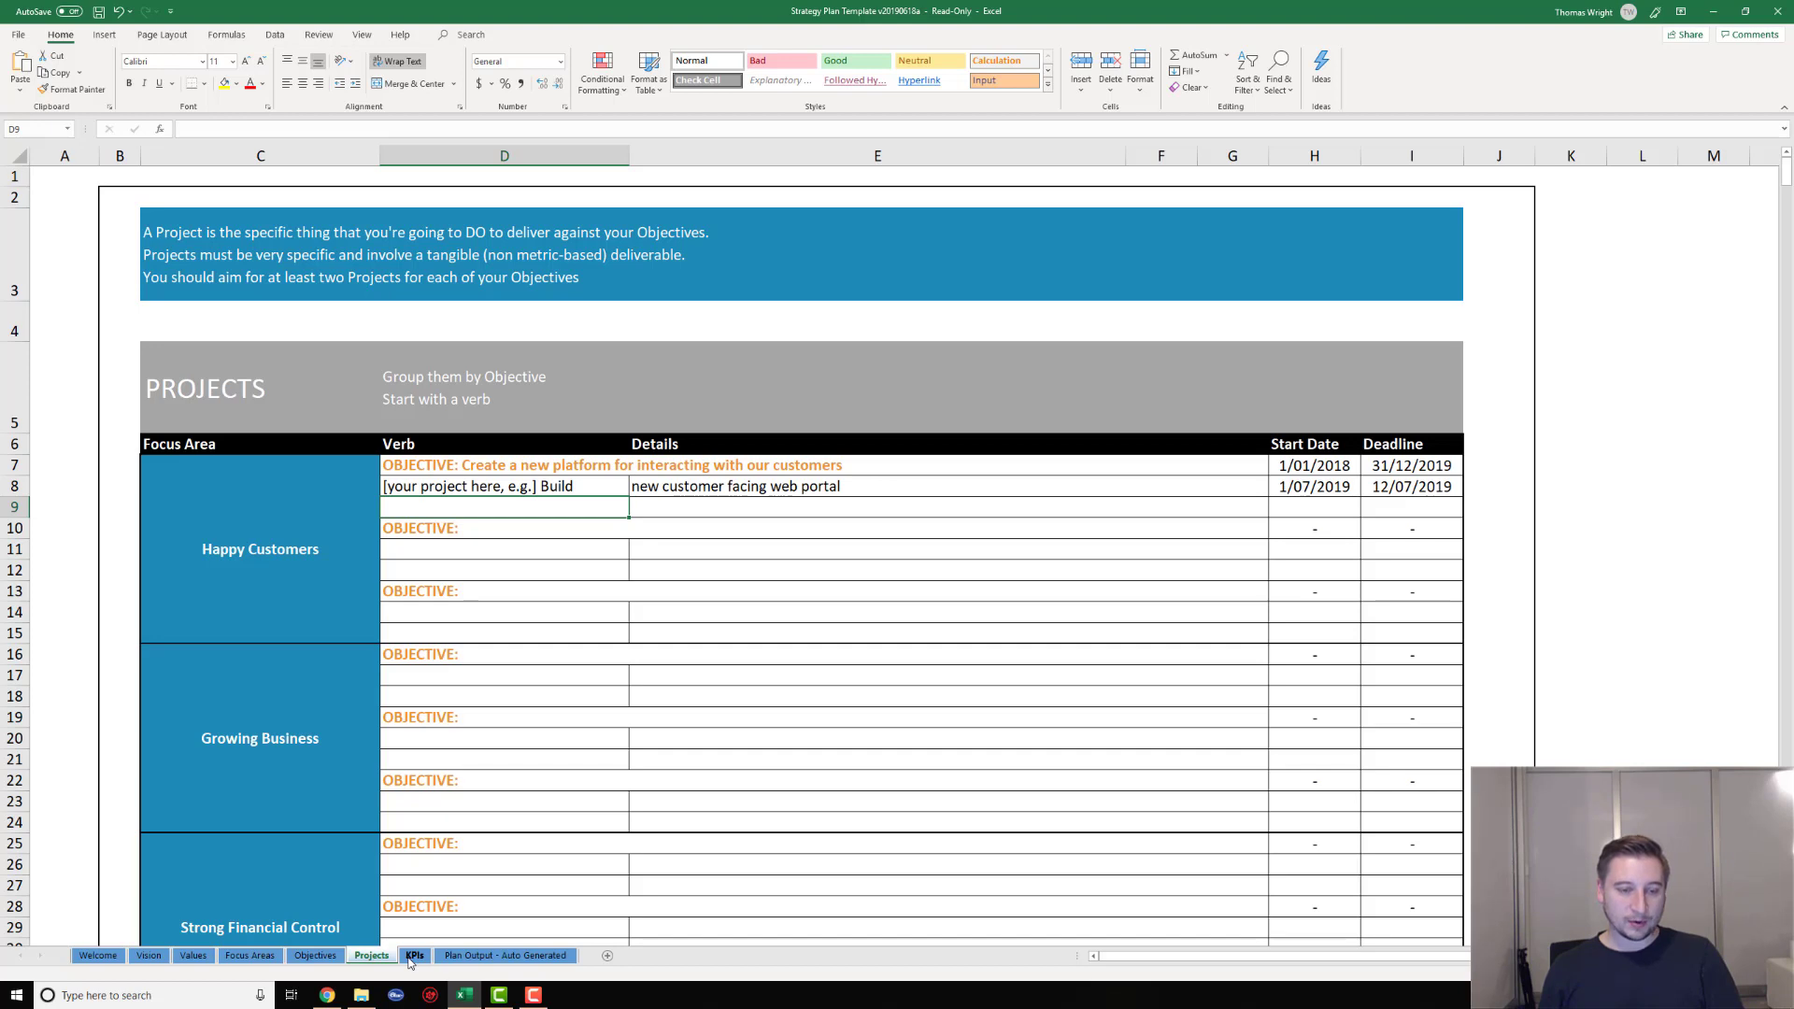
left_click(414, 956)
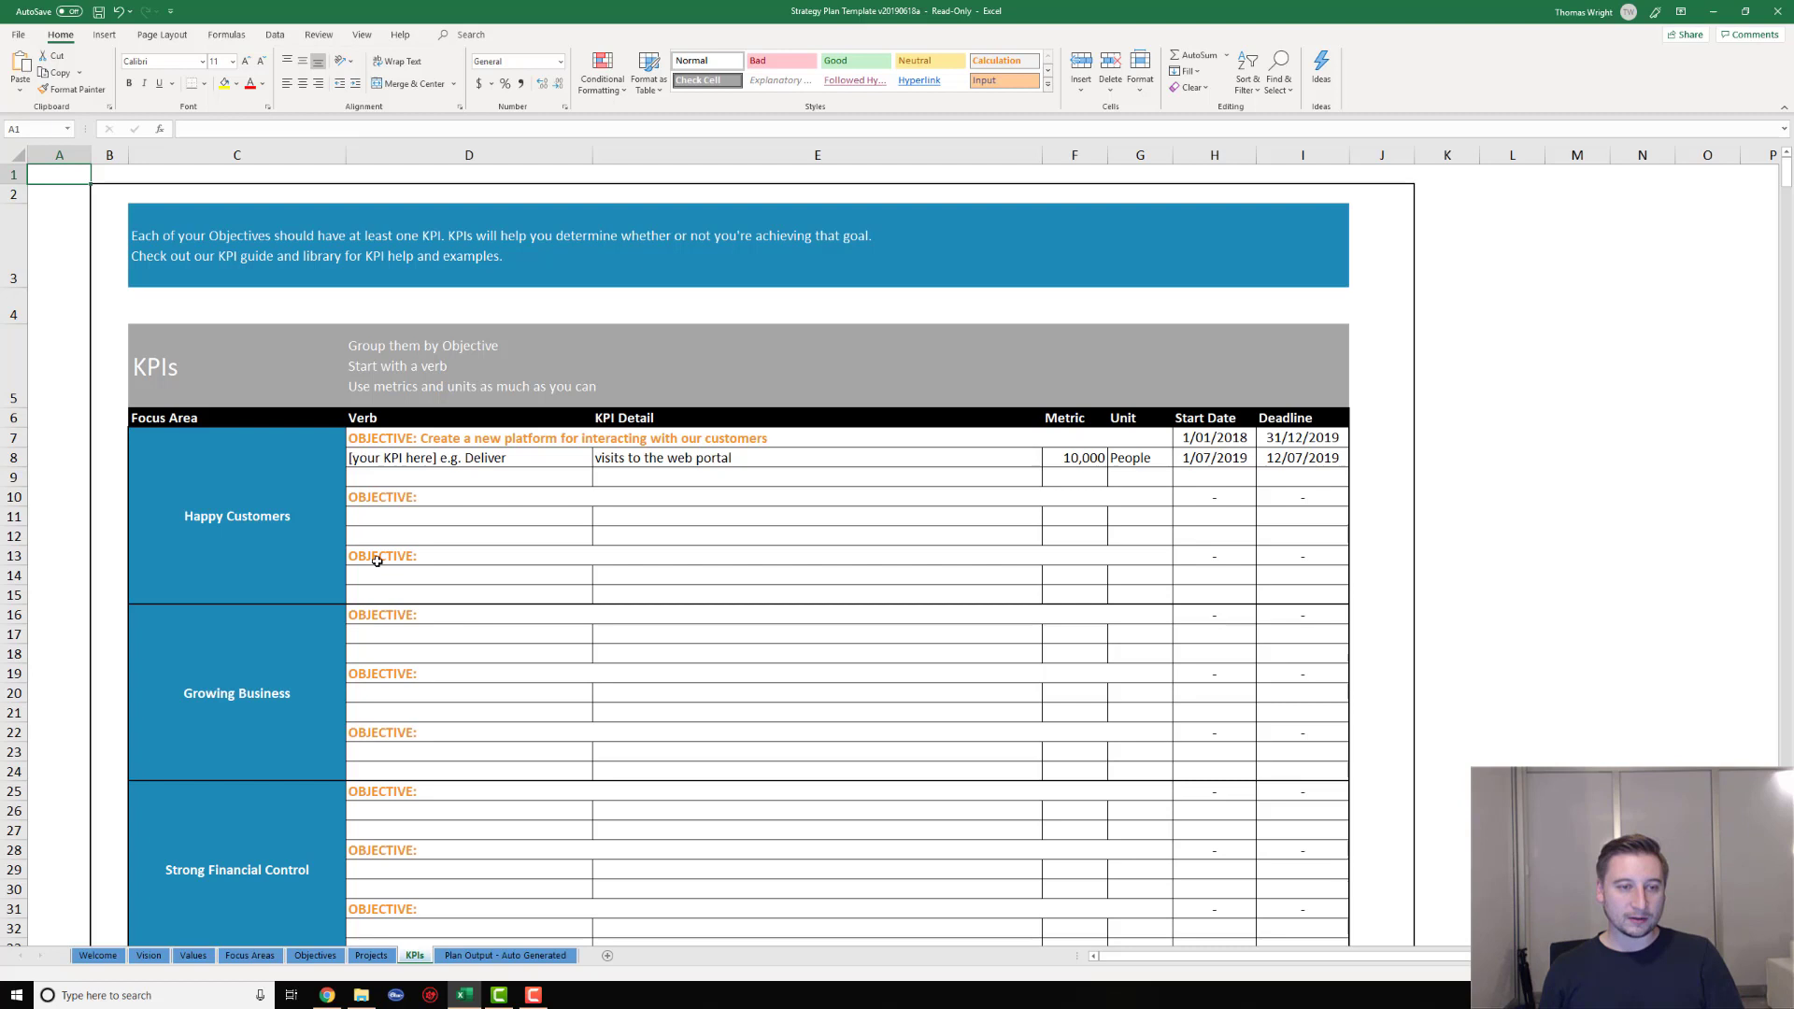
left_click(252, 523)
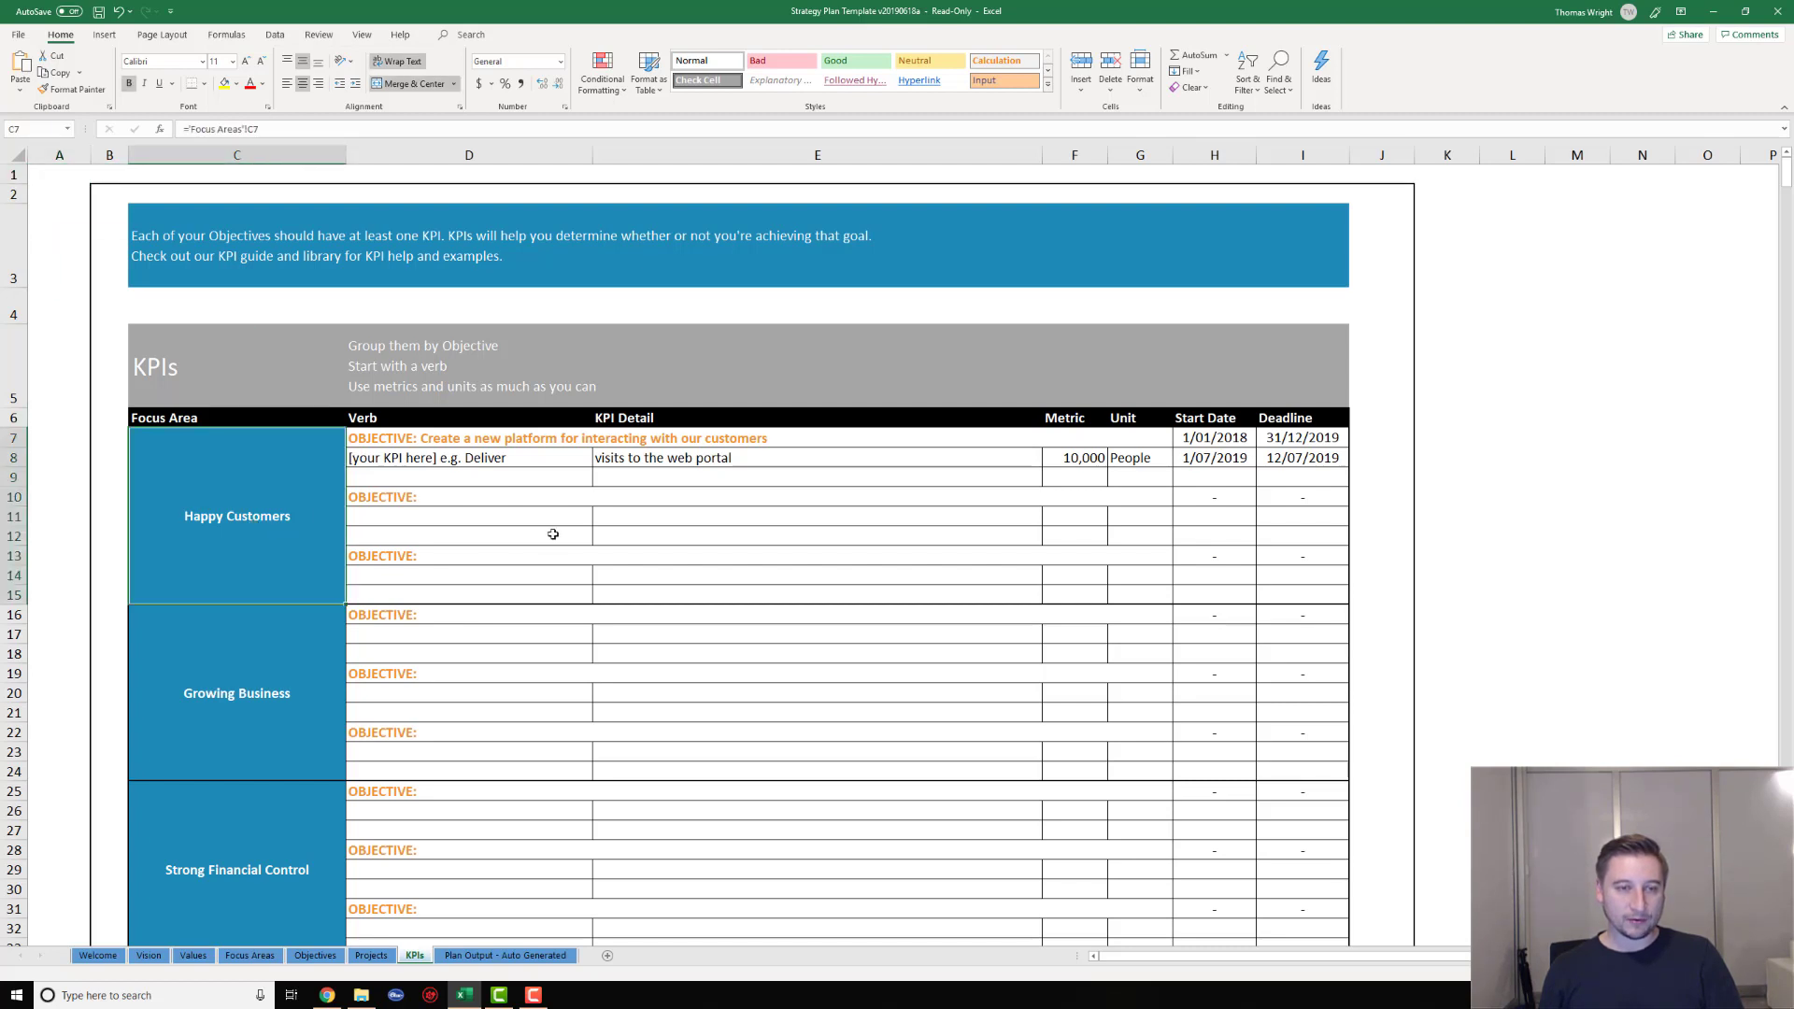
key("Right")
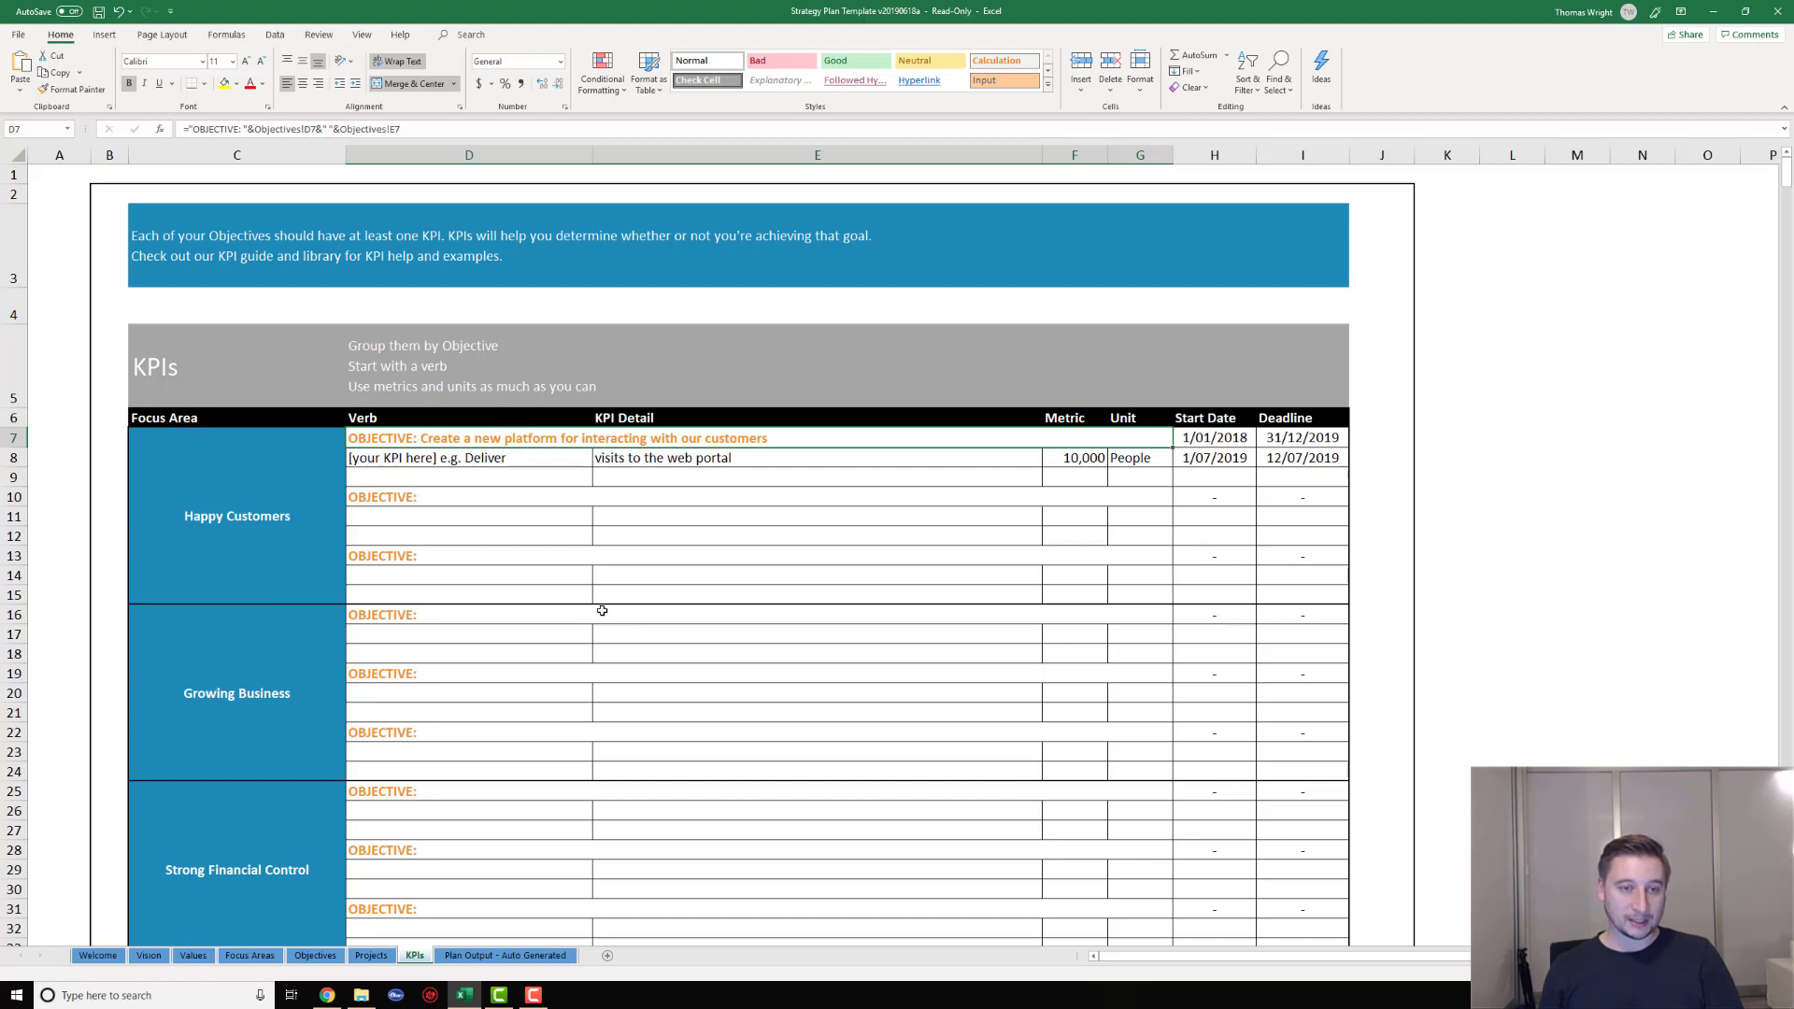
left_click(370, 956)
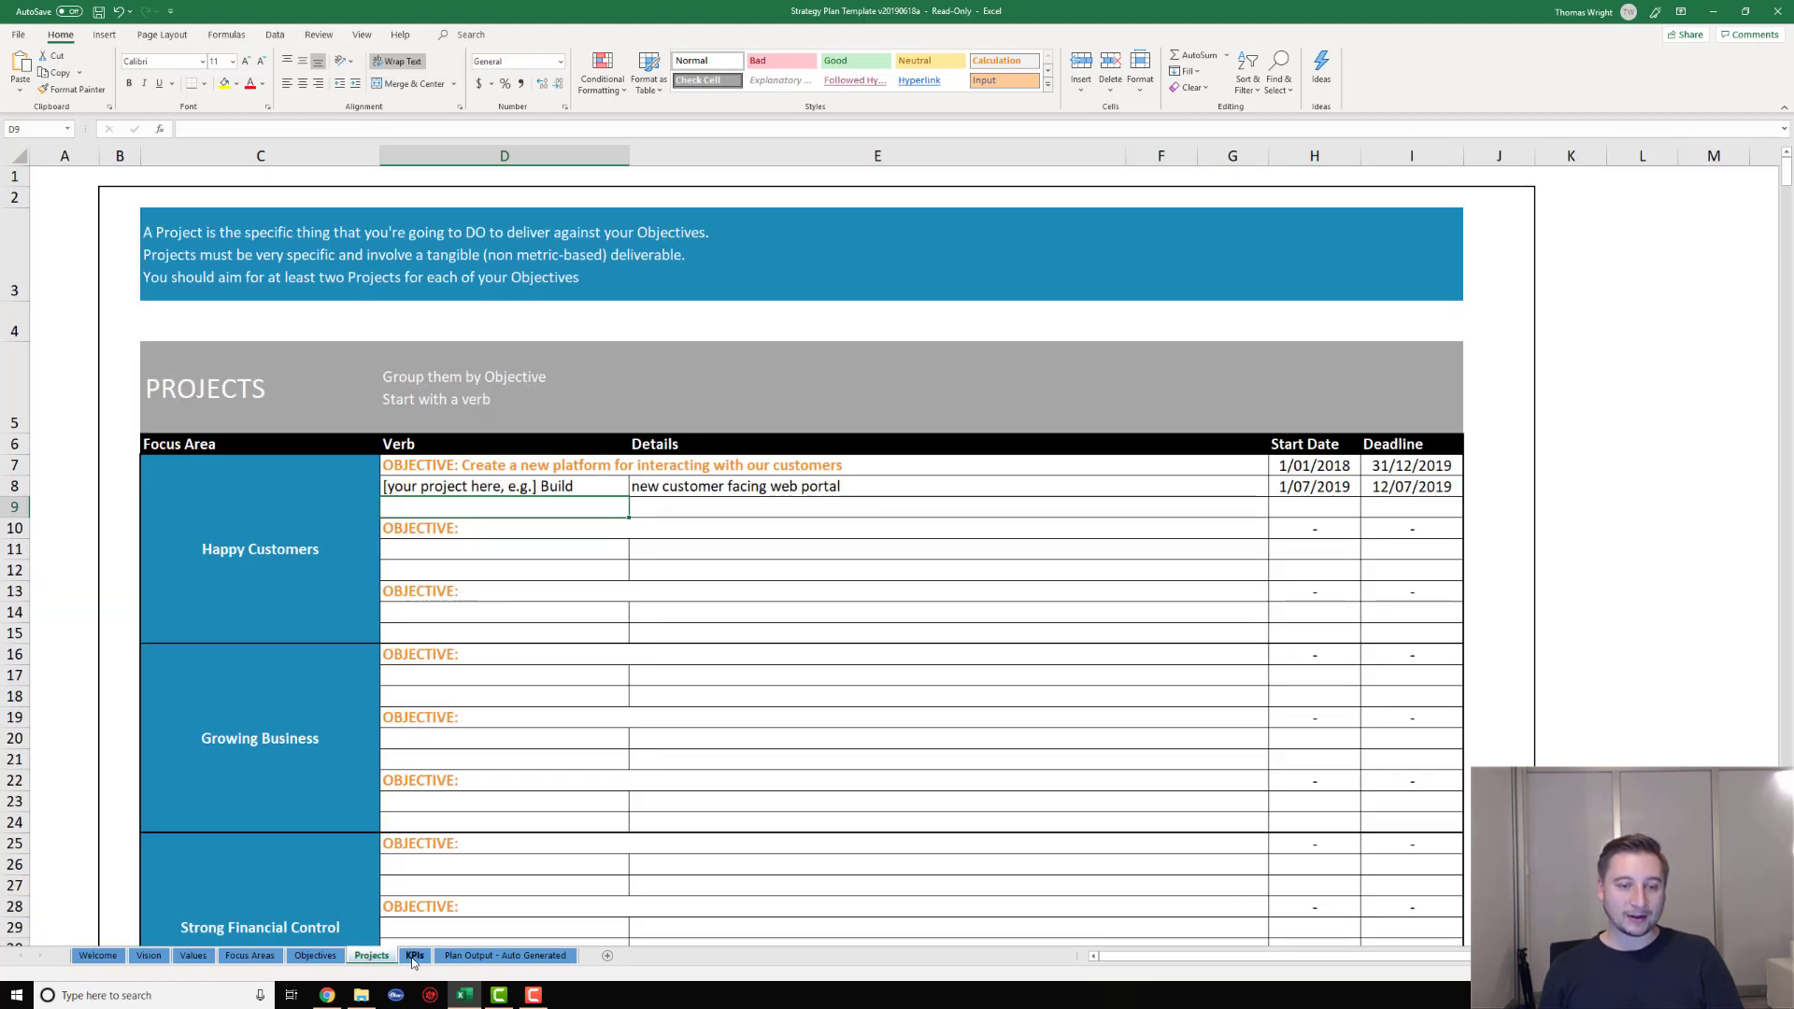
left_click(414, 956)
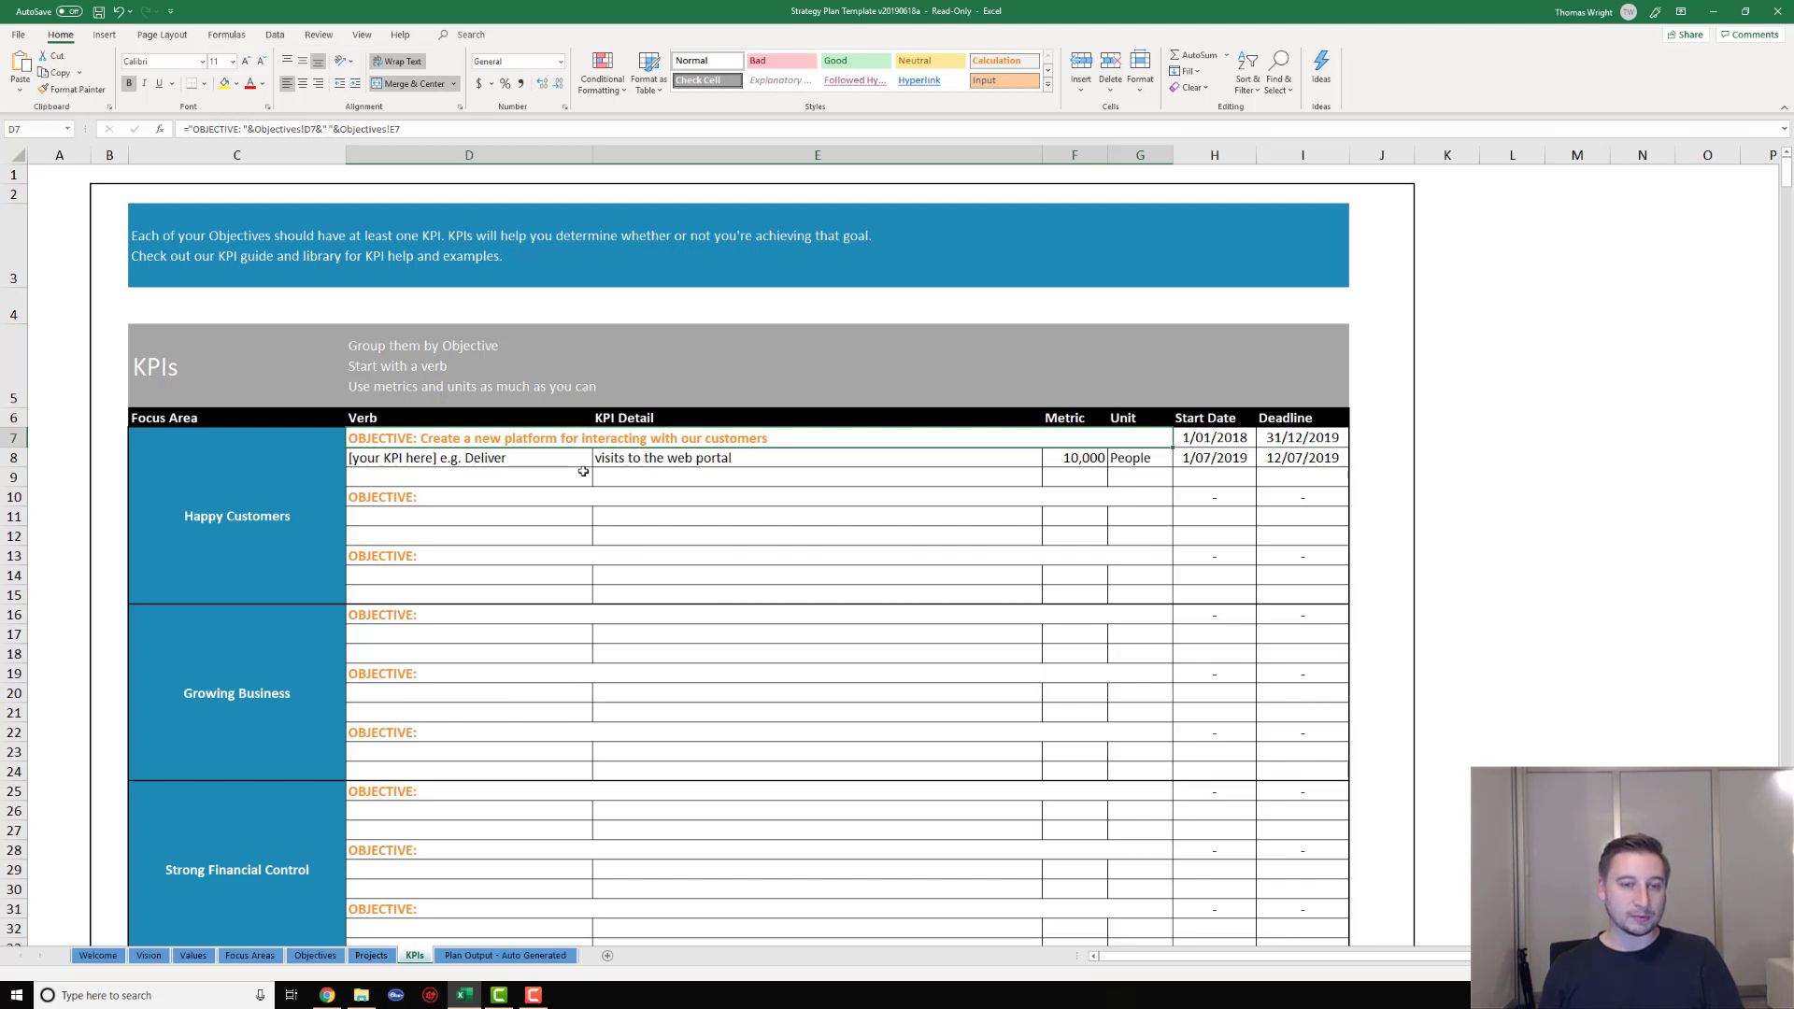
- Check the example KPI's verb, 'visits to the web portal' detail, metric 10,000 and unit People
left_click(528, 460)
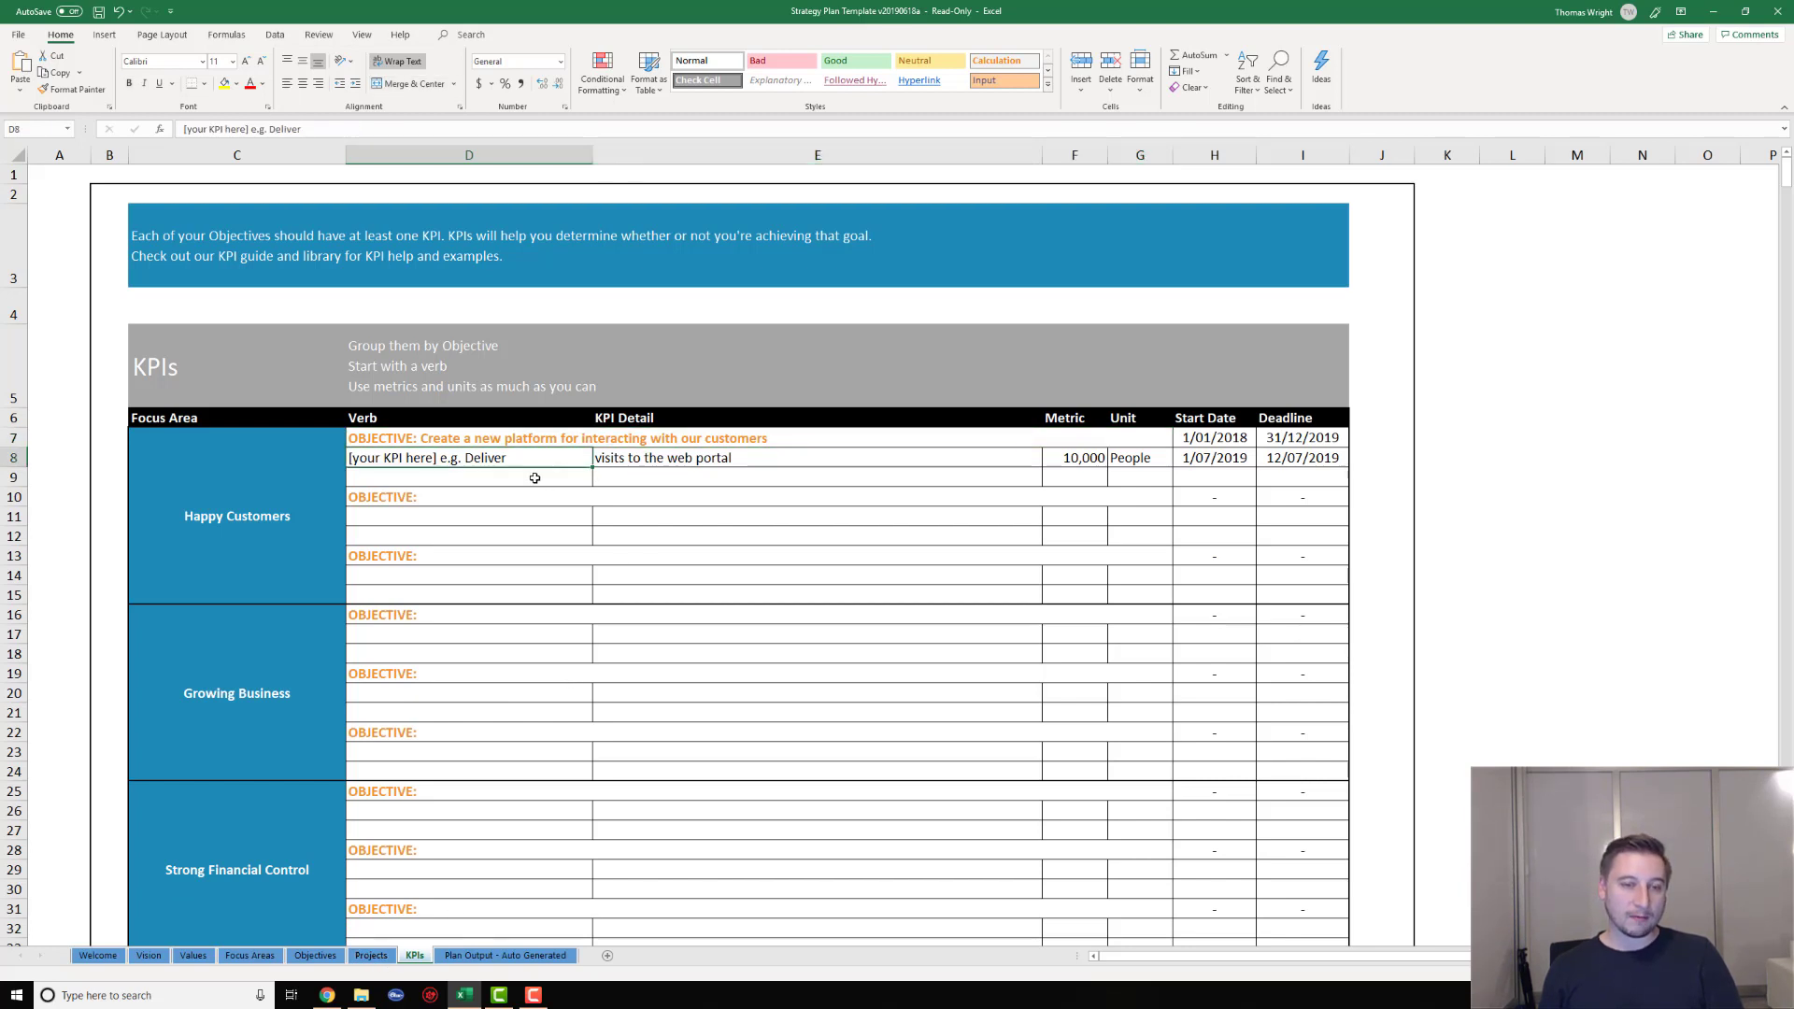
left_click(534, 479)
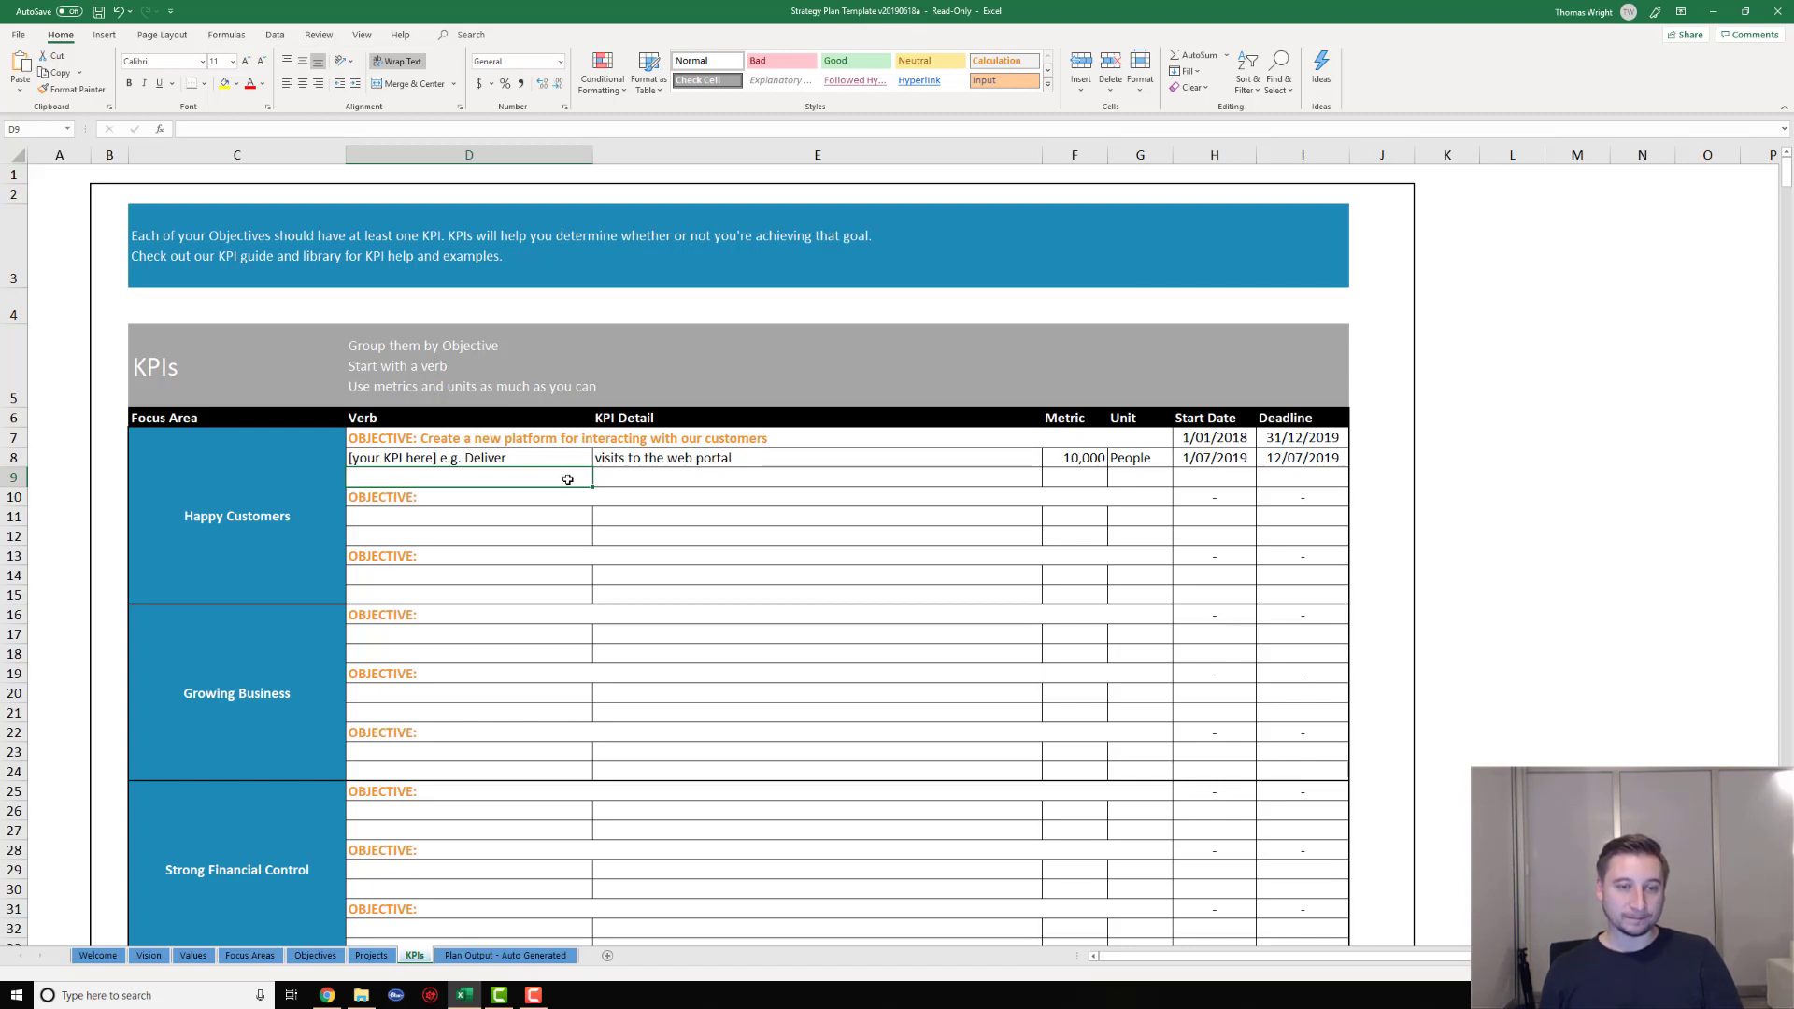
left_click(498, 458)
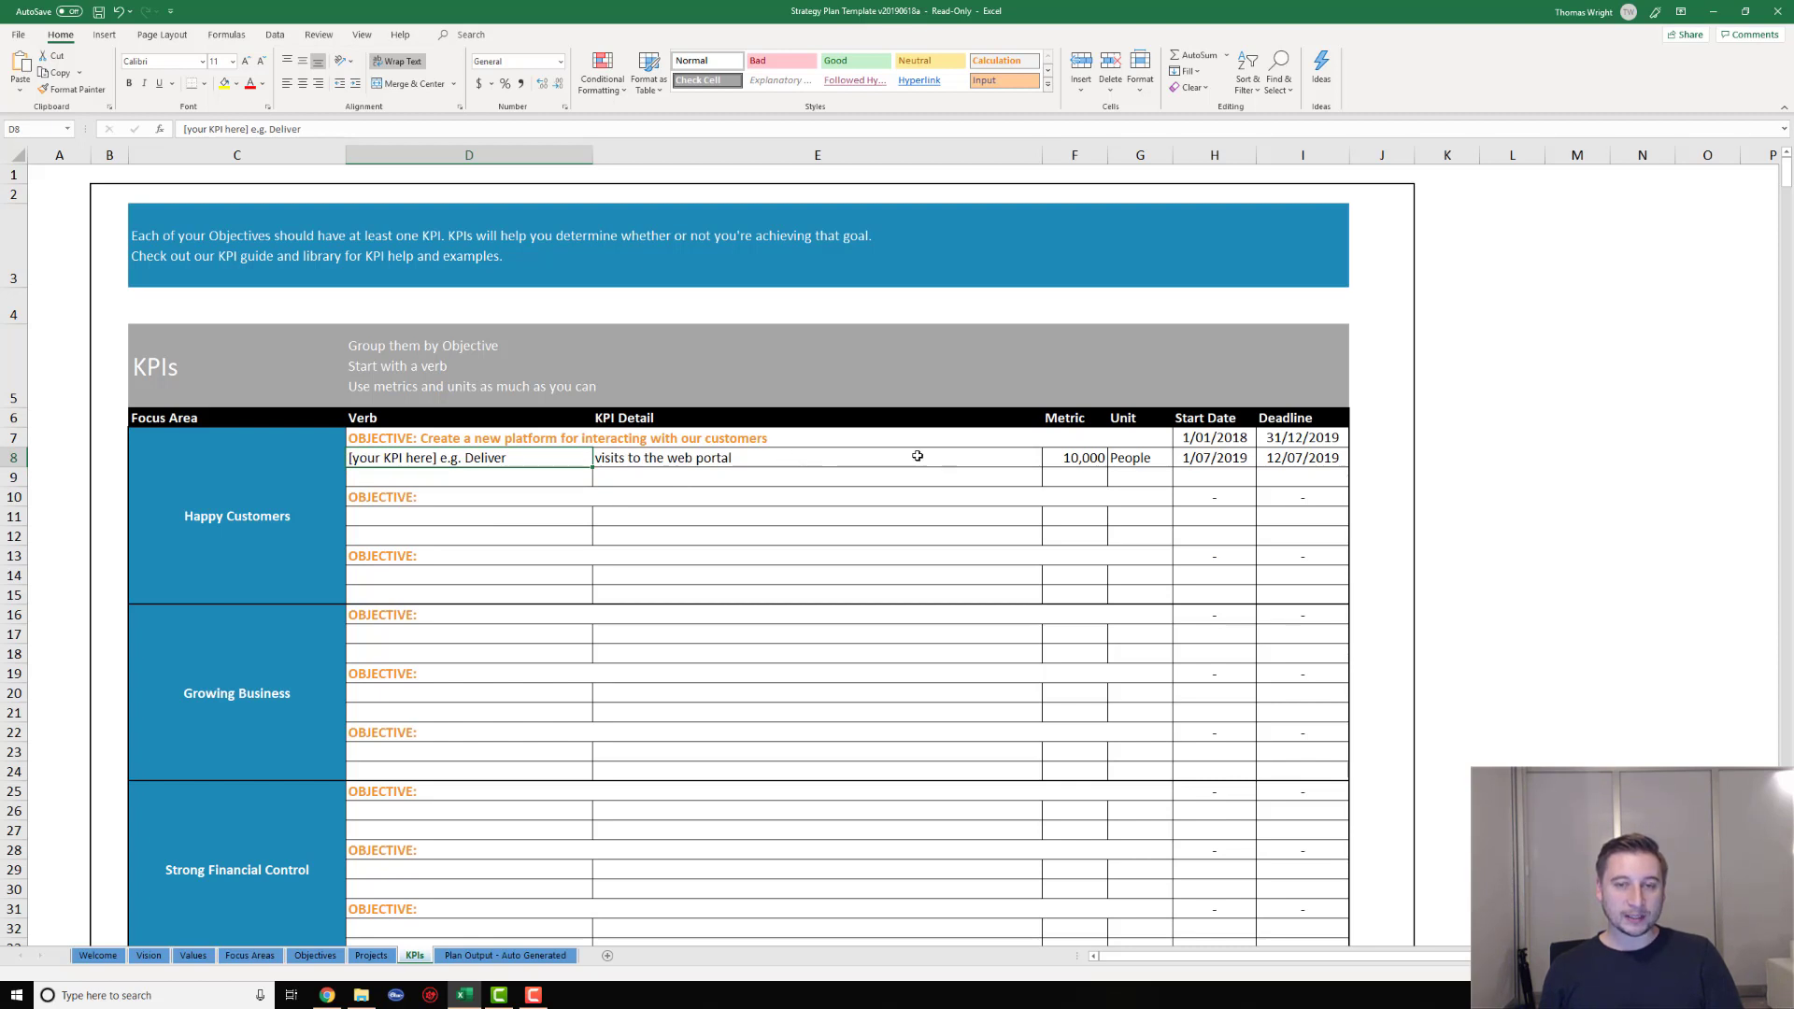
left_click(972, 463)
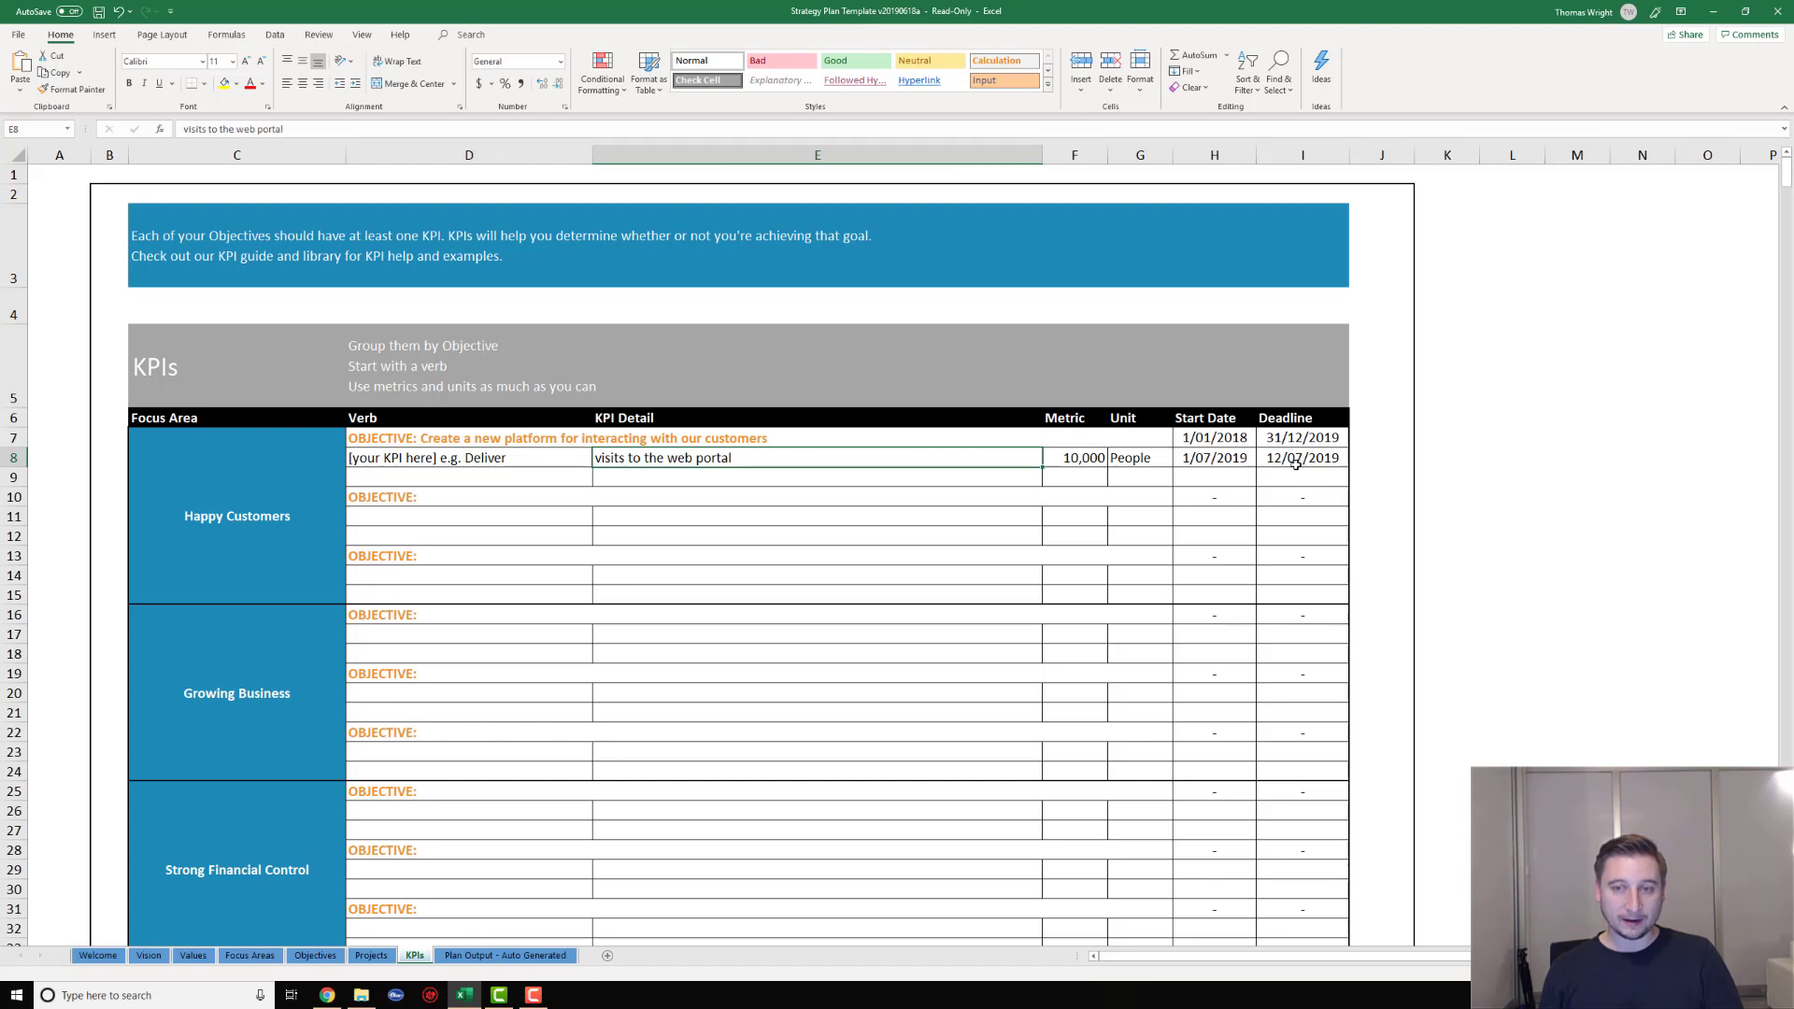
left_click(1093, 462)
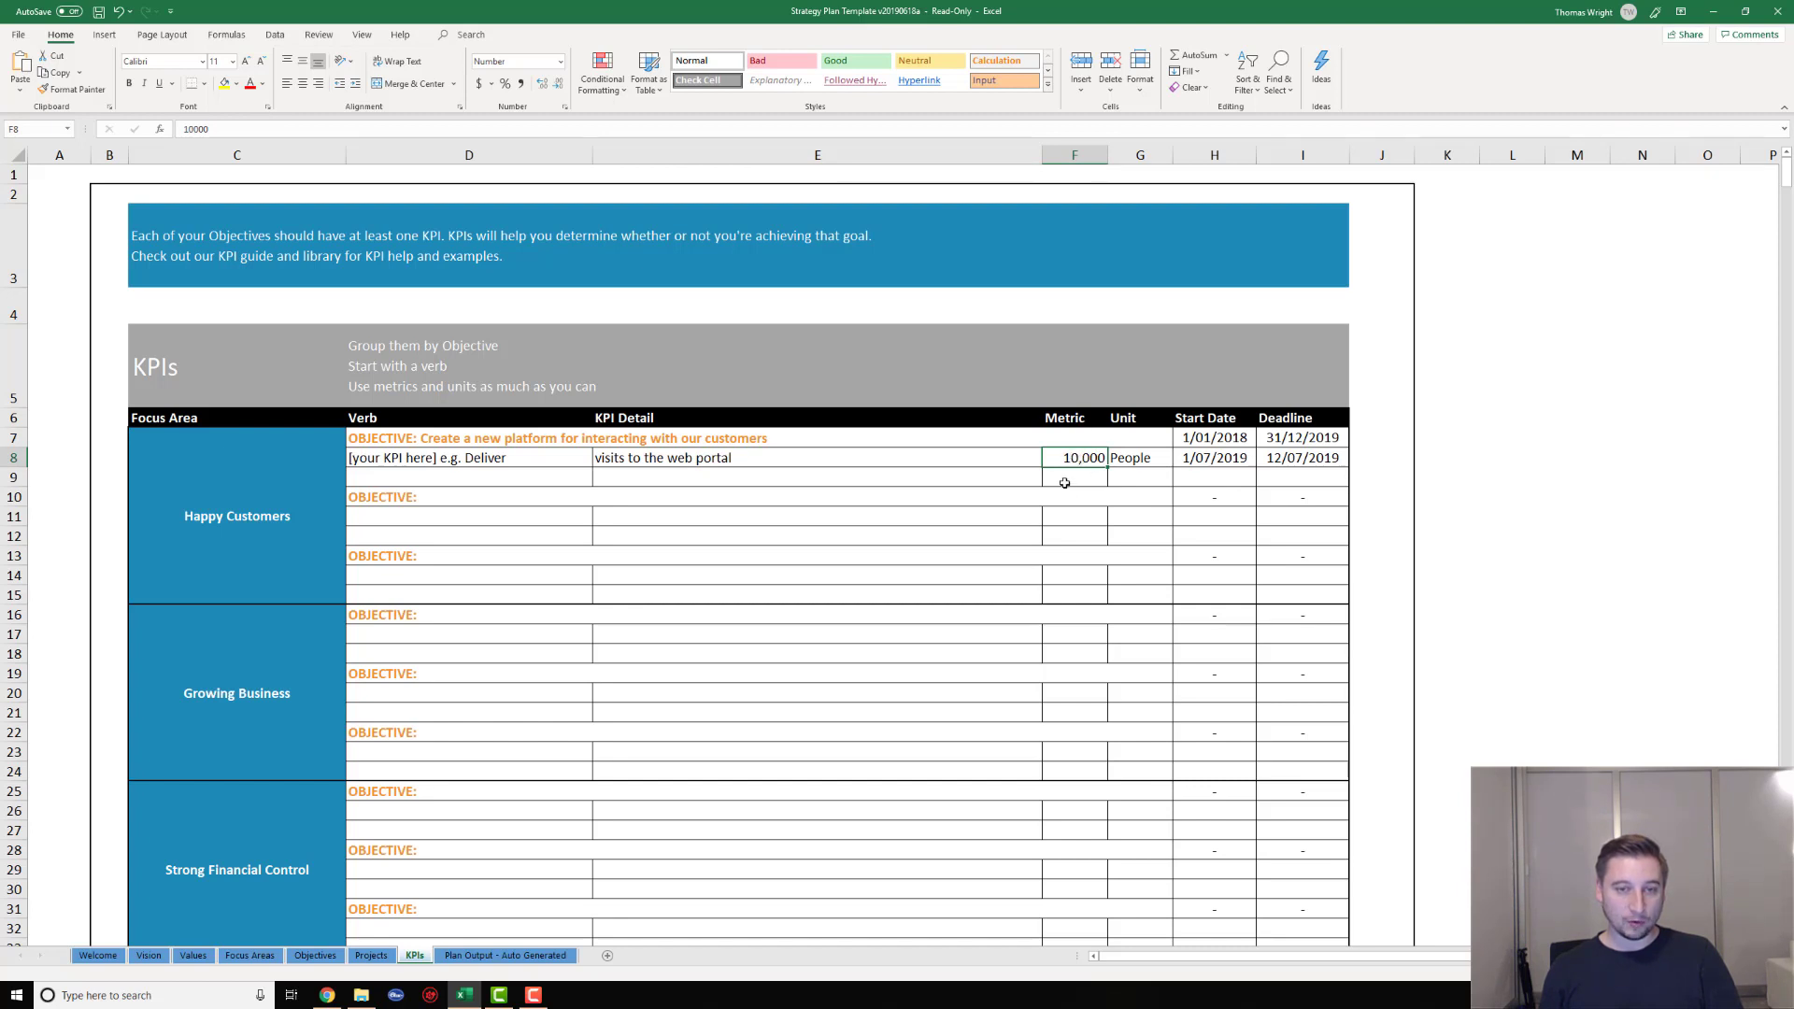
left_click(1140, 461)
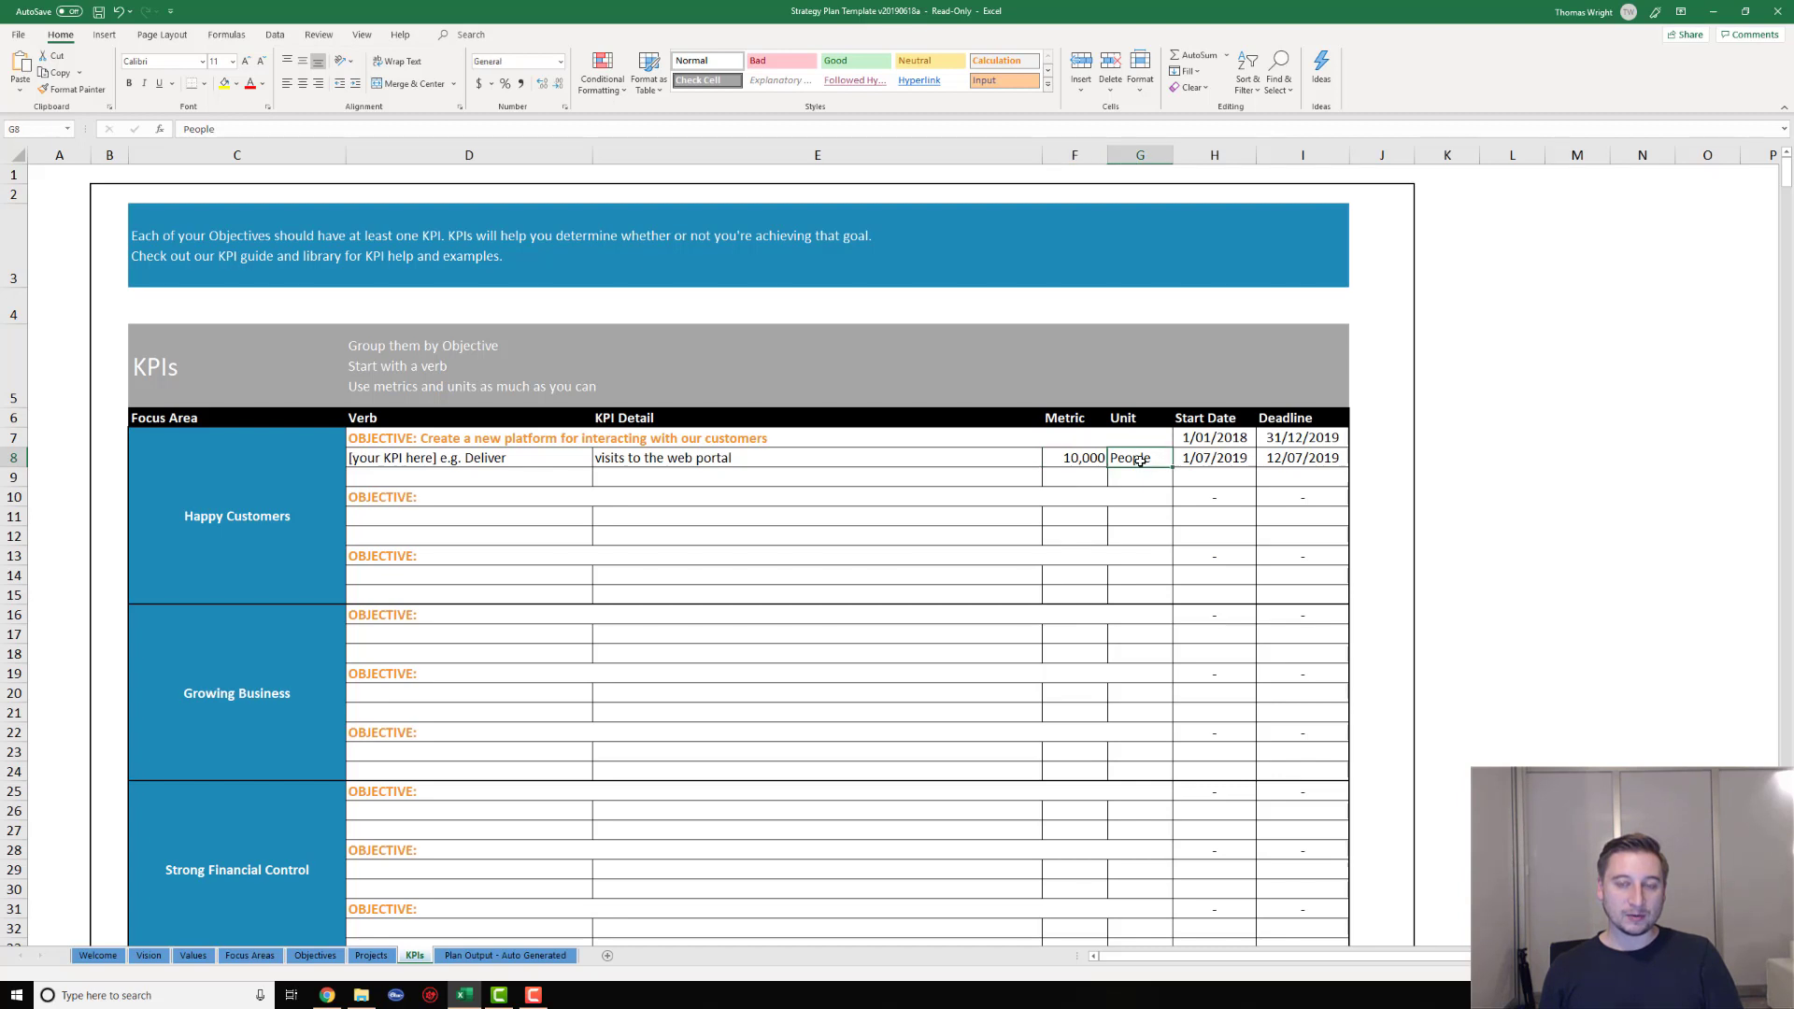
- Look at the empty metric and unit entries for the next objective and scroll down to the KPI library link
left_click(1077, 458)
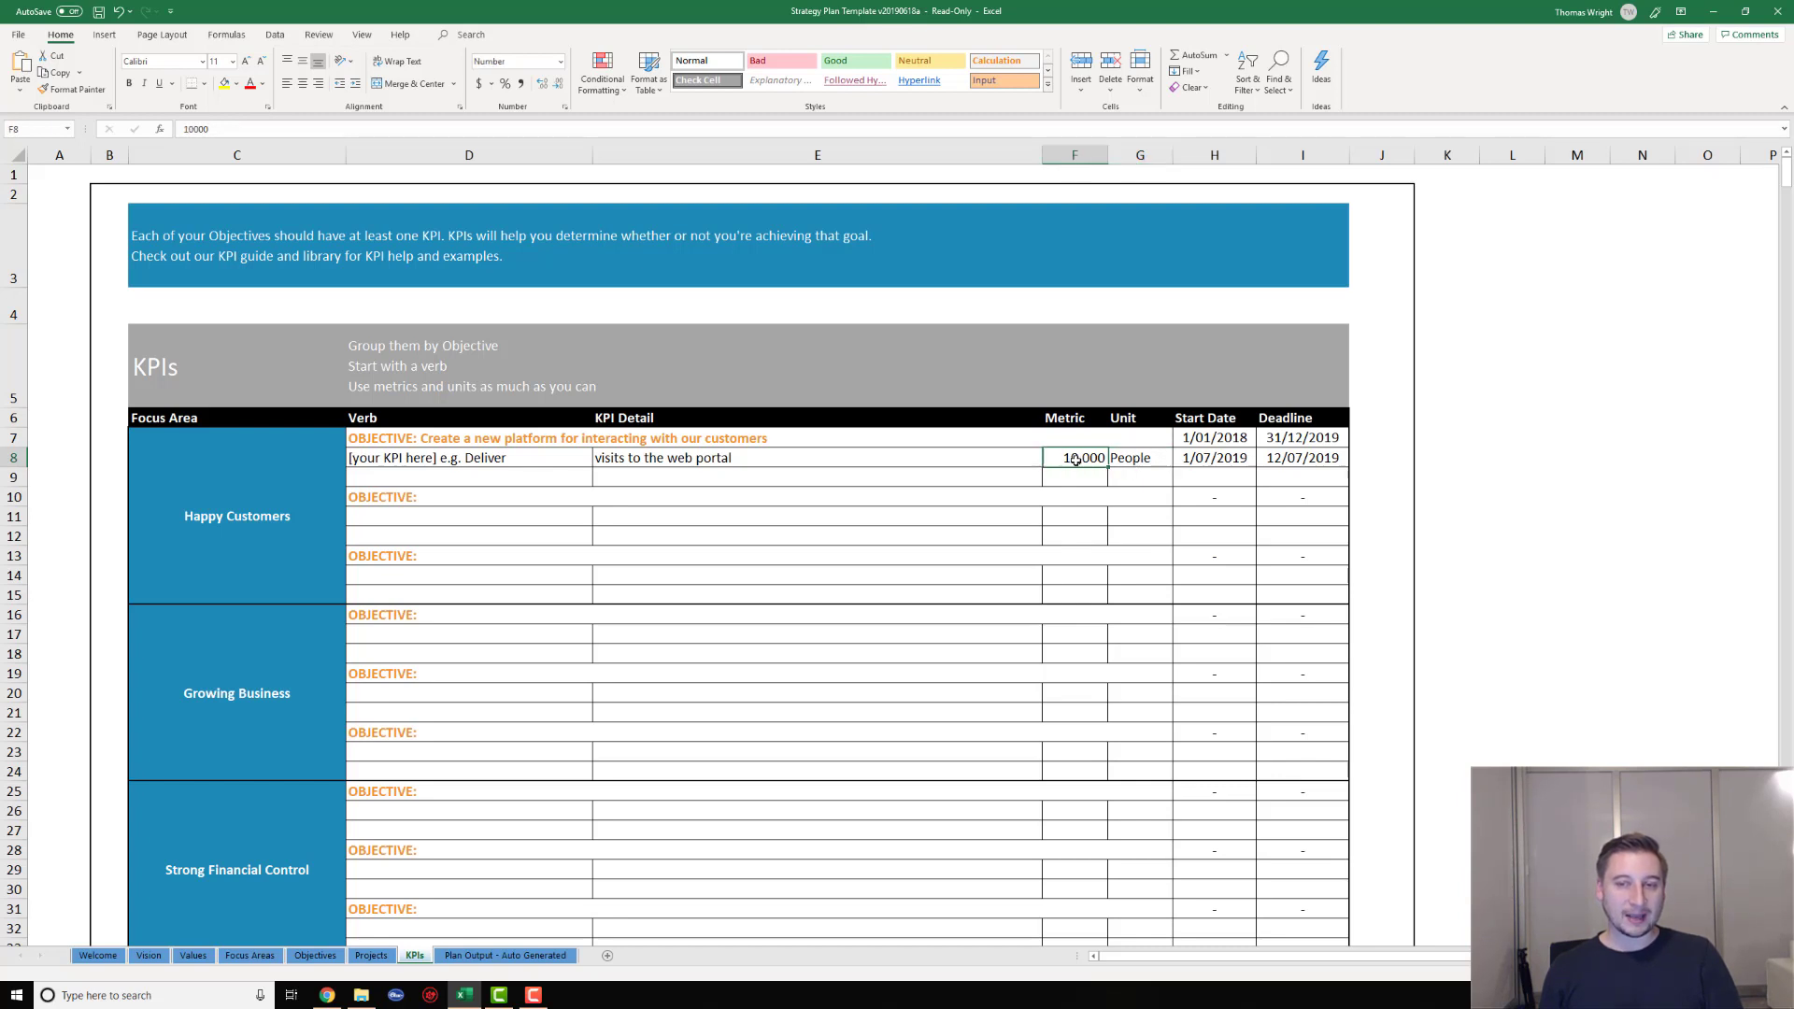
left_click(1140, 465)
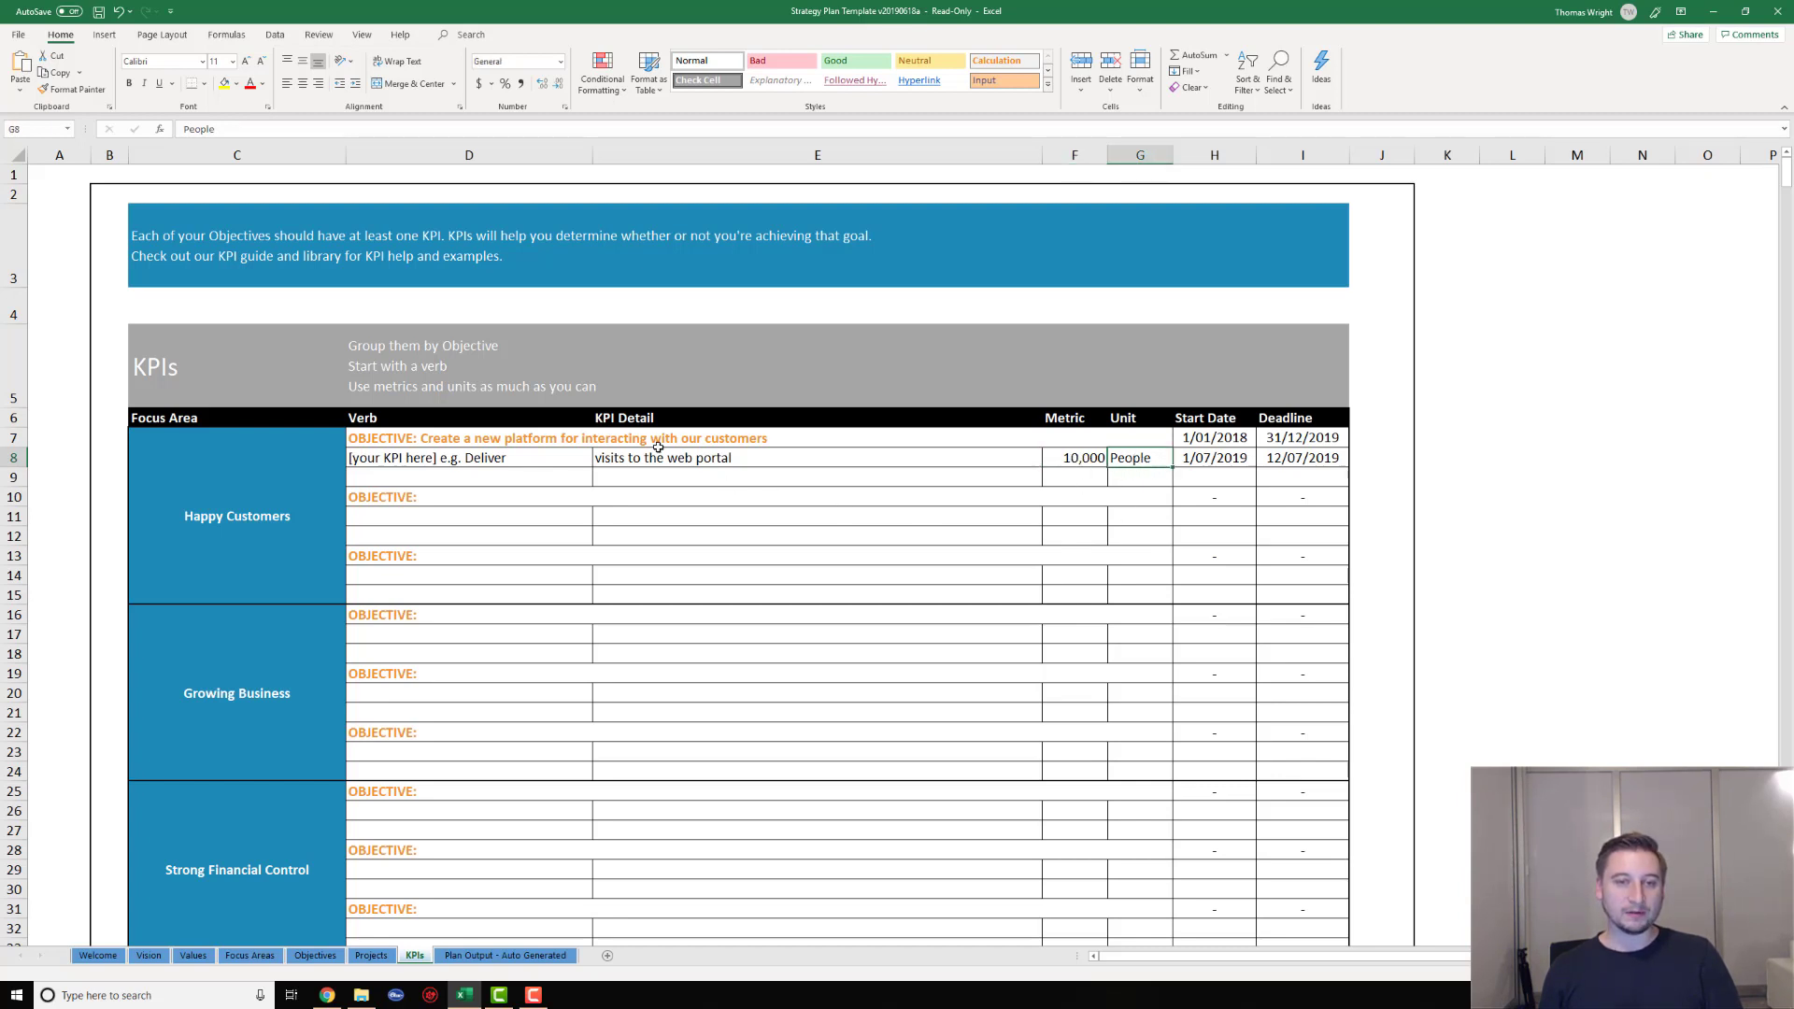
left_click(1080, 518)
left_click(1146, 516)
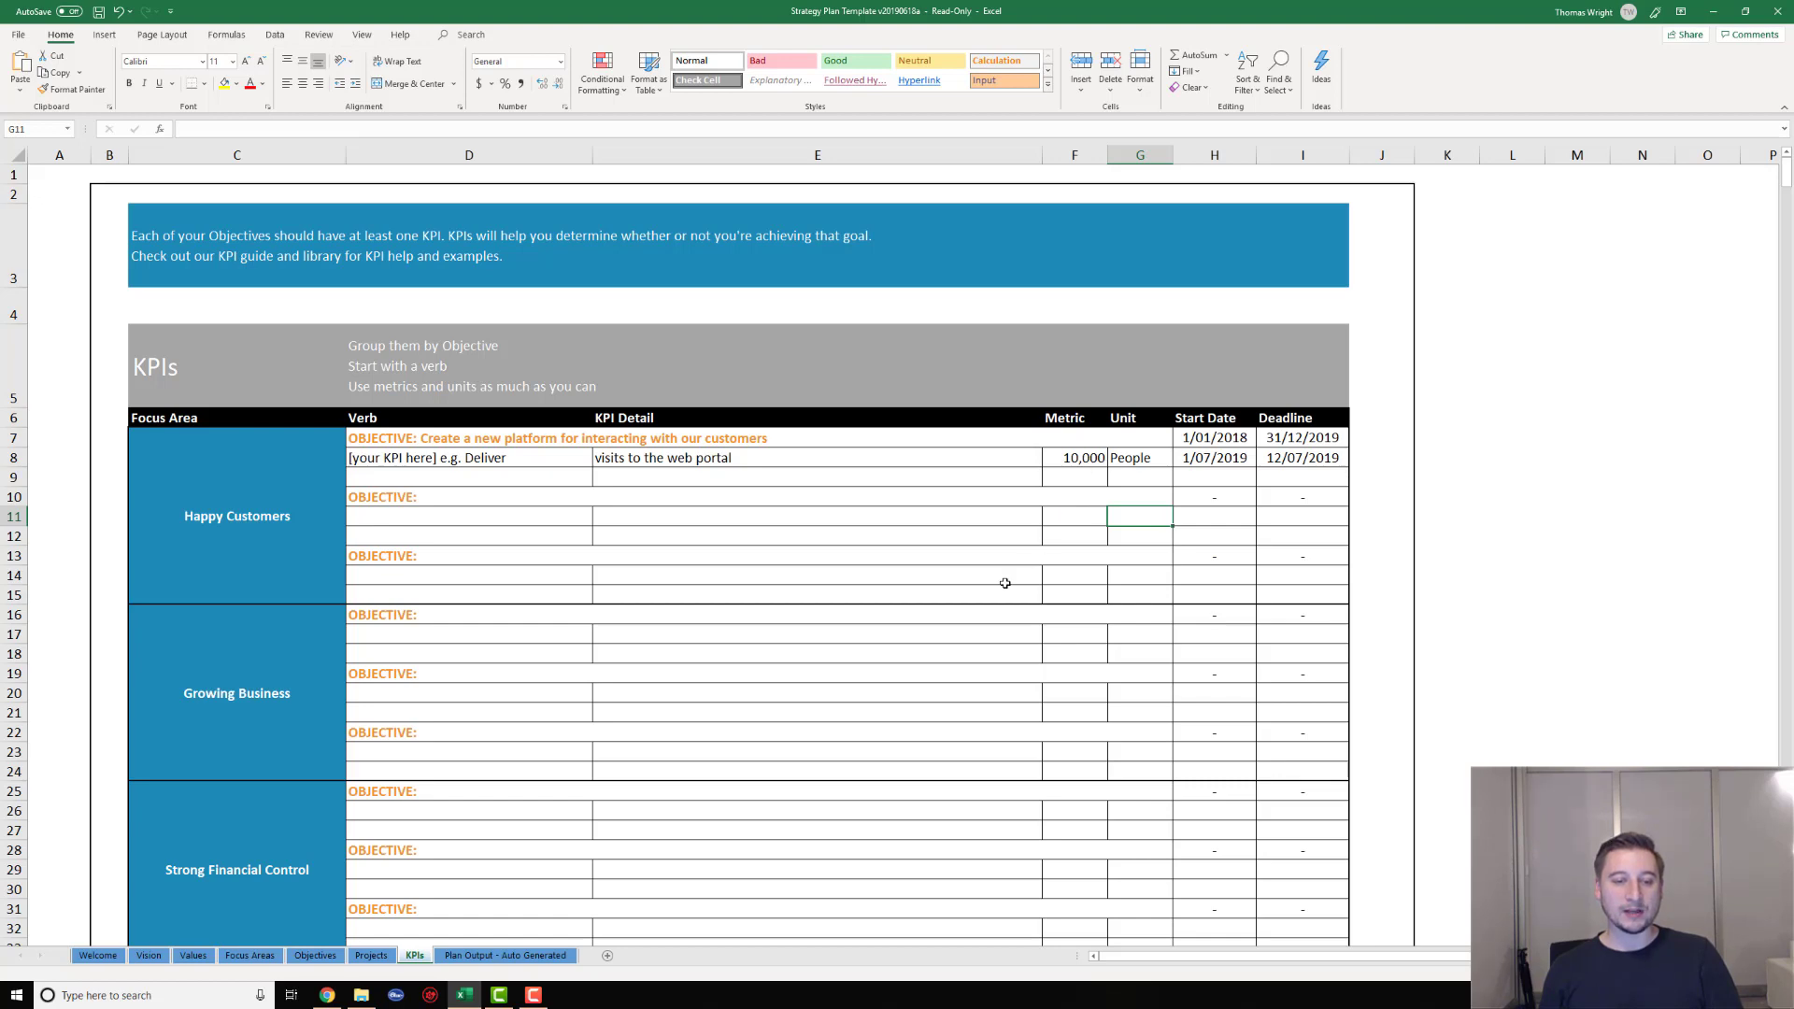
scroll(1004, 583, "down", 8)
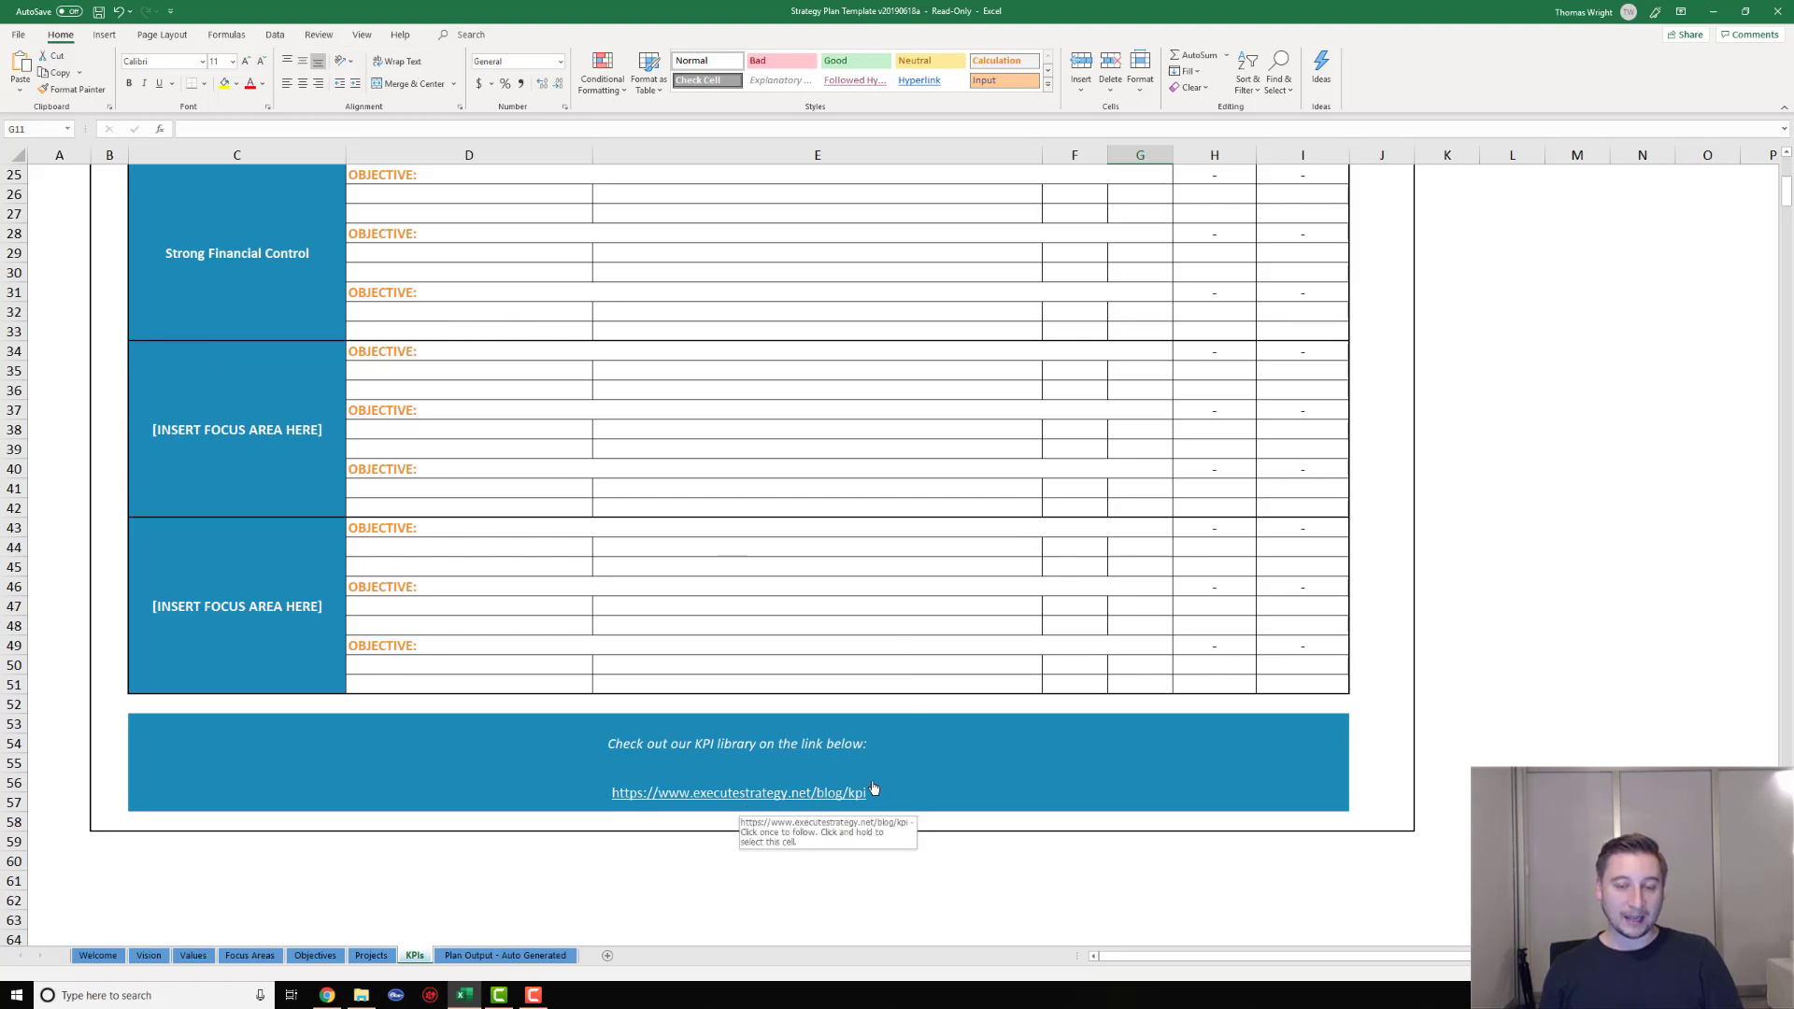
- Download and open the Financial KPIs cheat sheet PDF from Cascade Academy's KPI Cheat Sheets
key("alt+Tab")
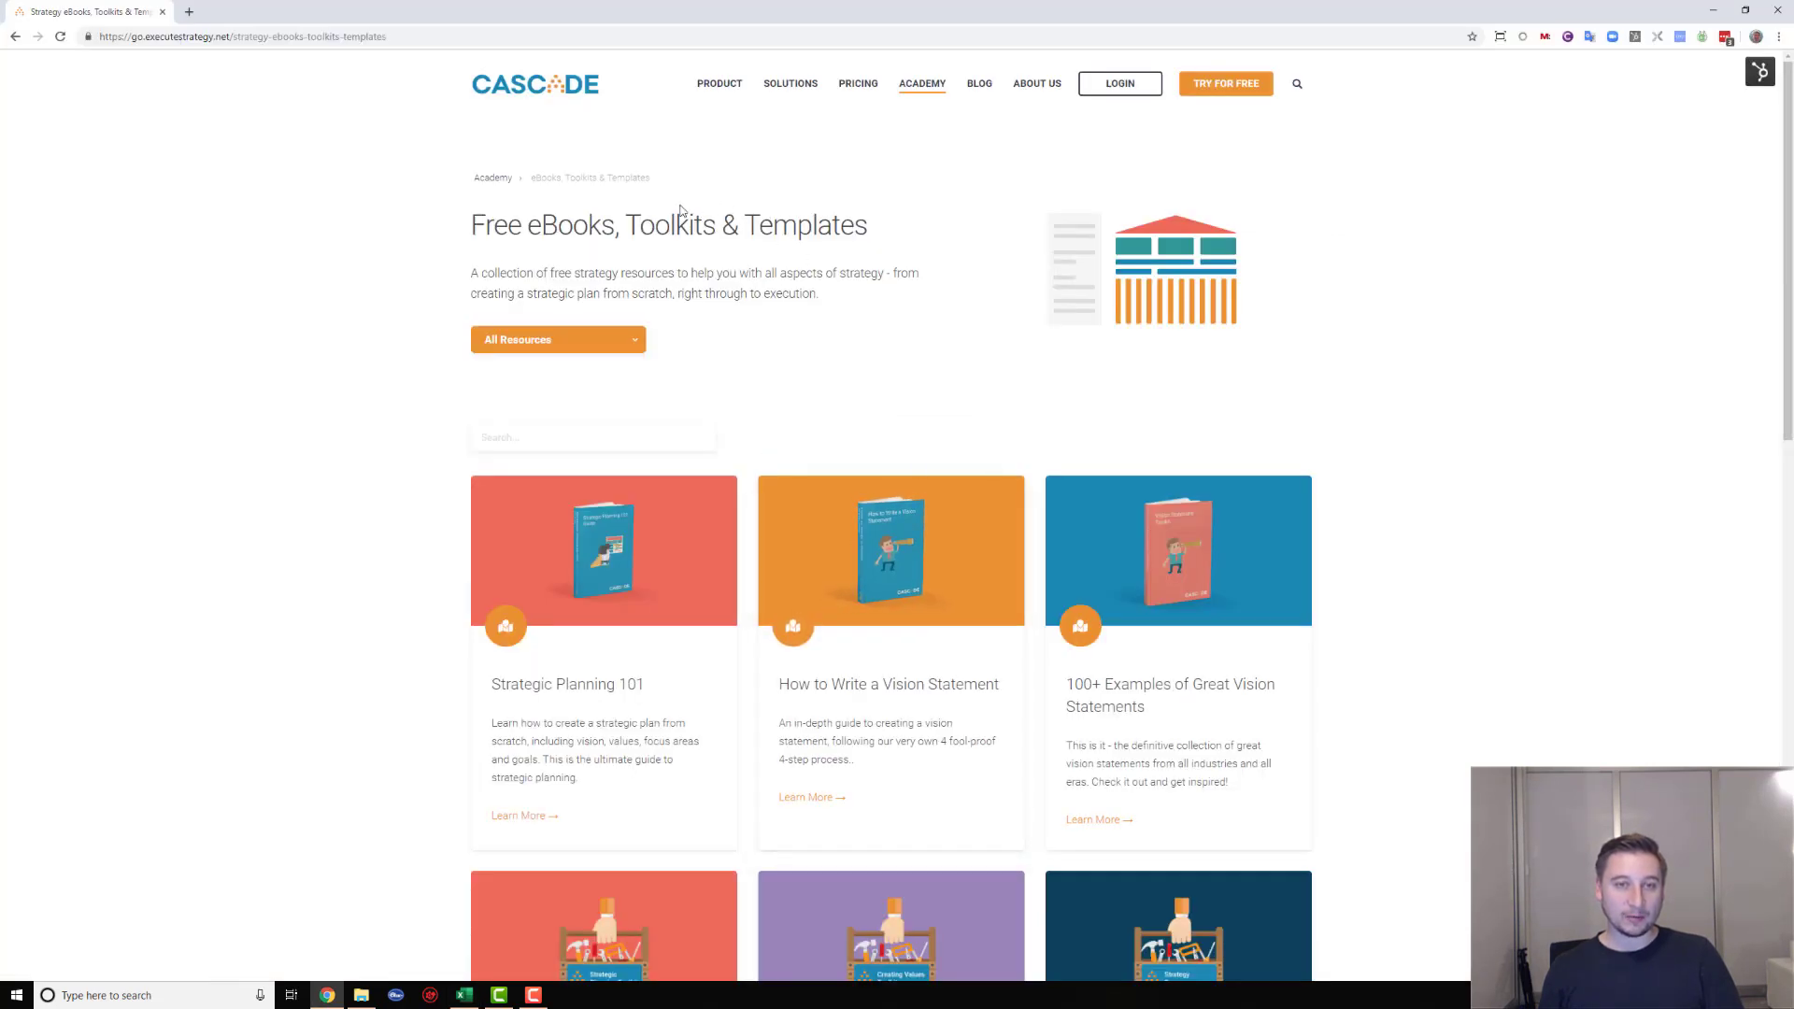
left_click(495, 178)
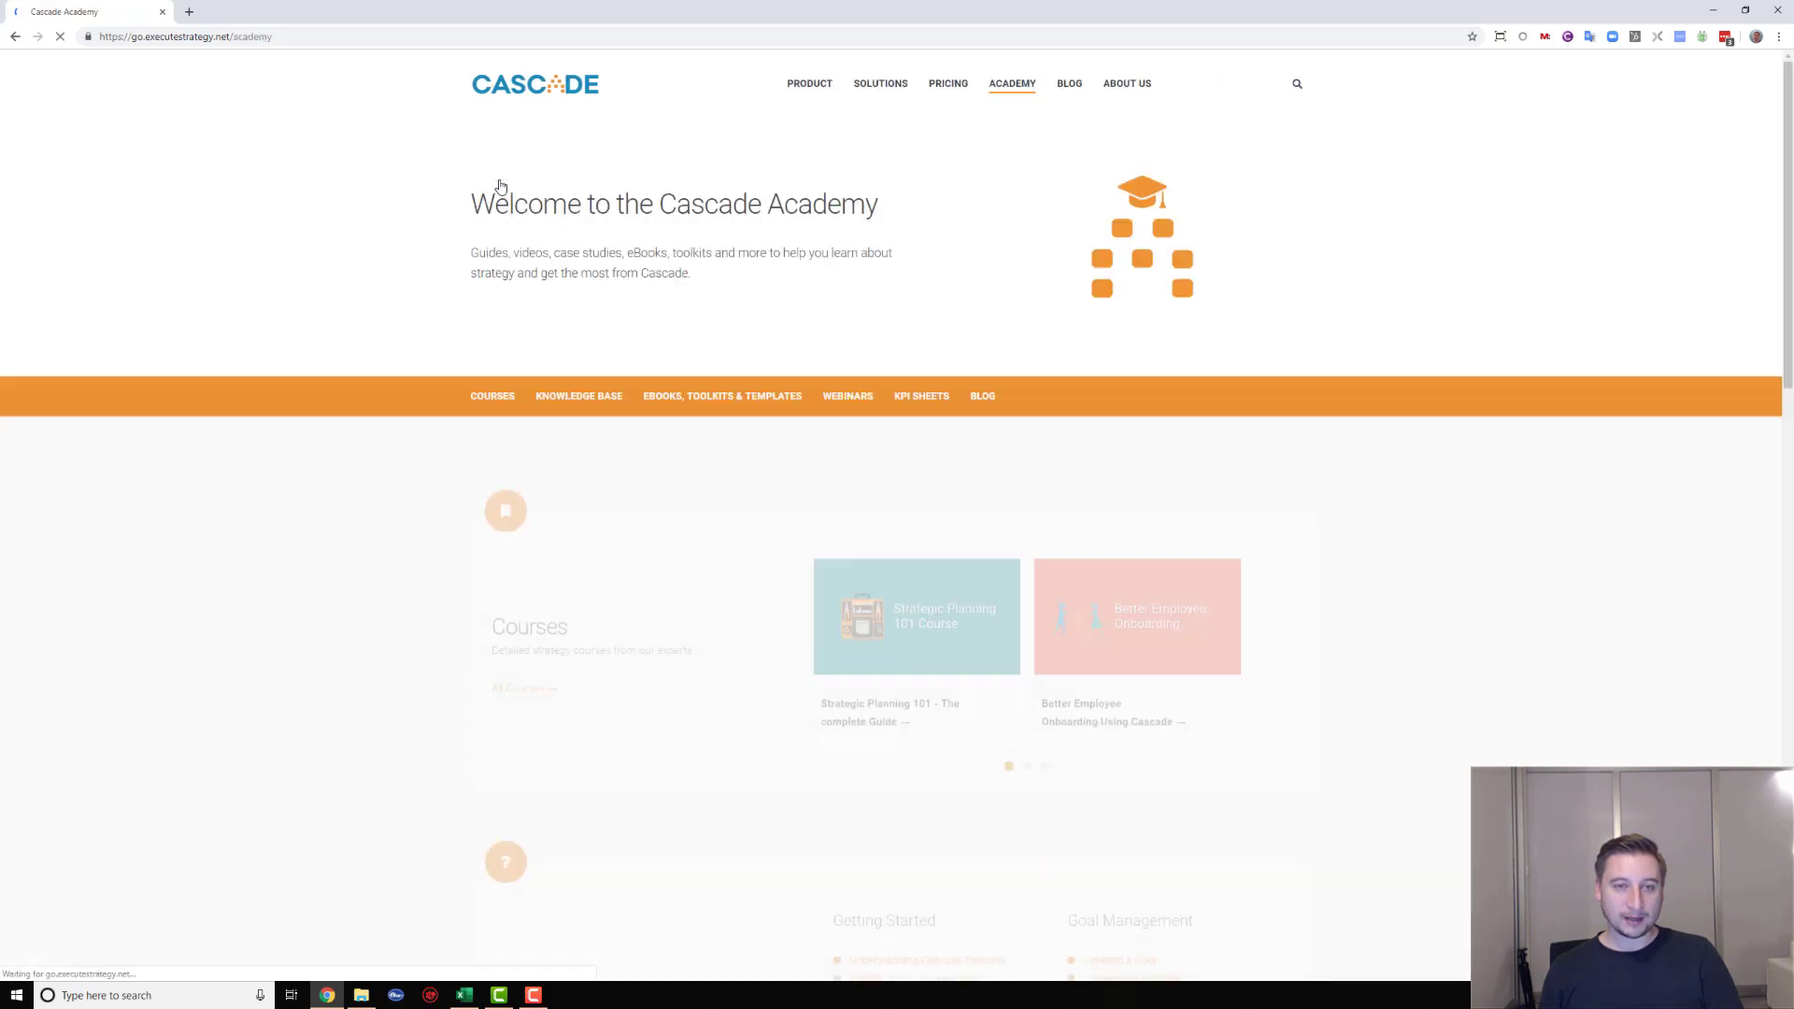
scroll(336, 617, "down", 20)
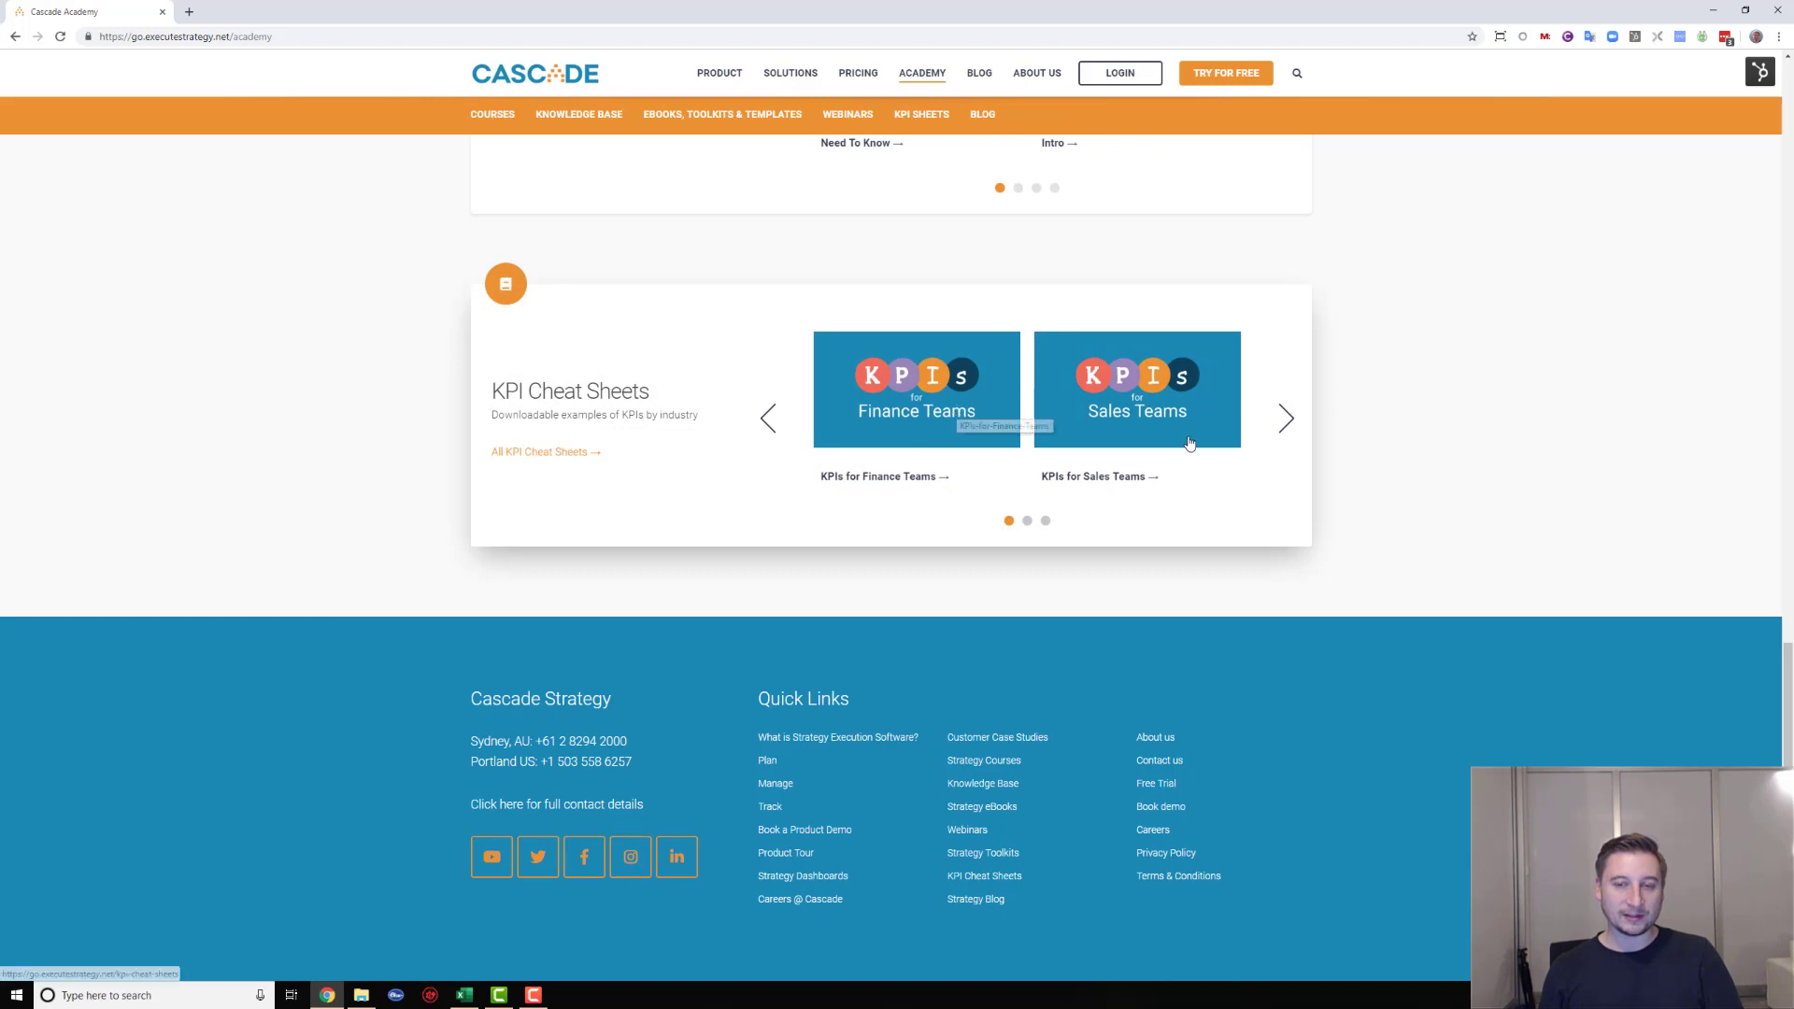
left_click(540, 454)
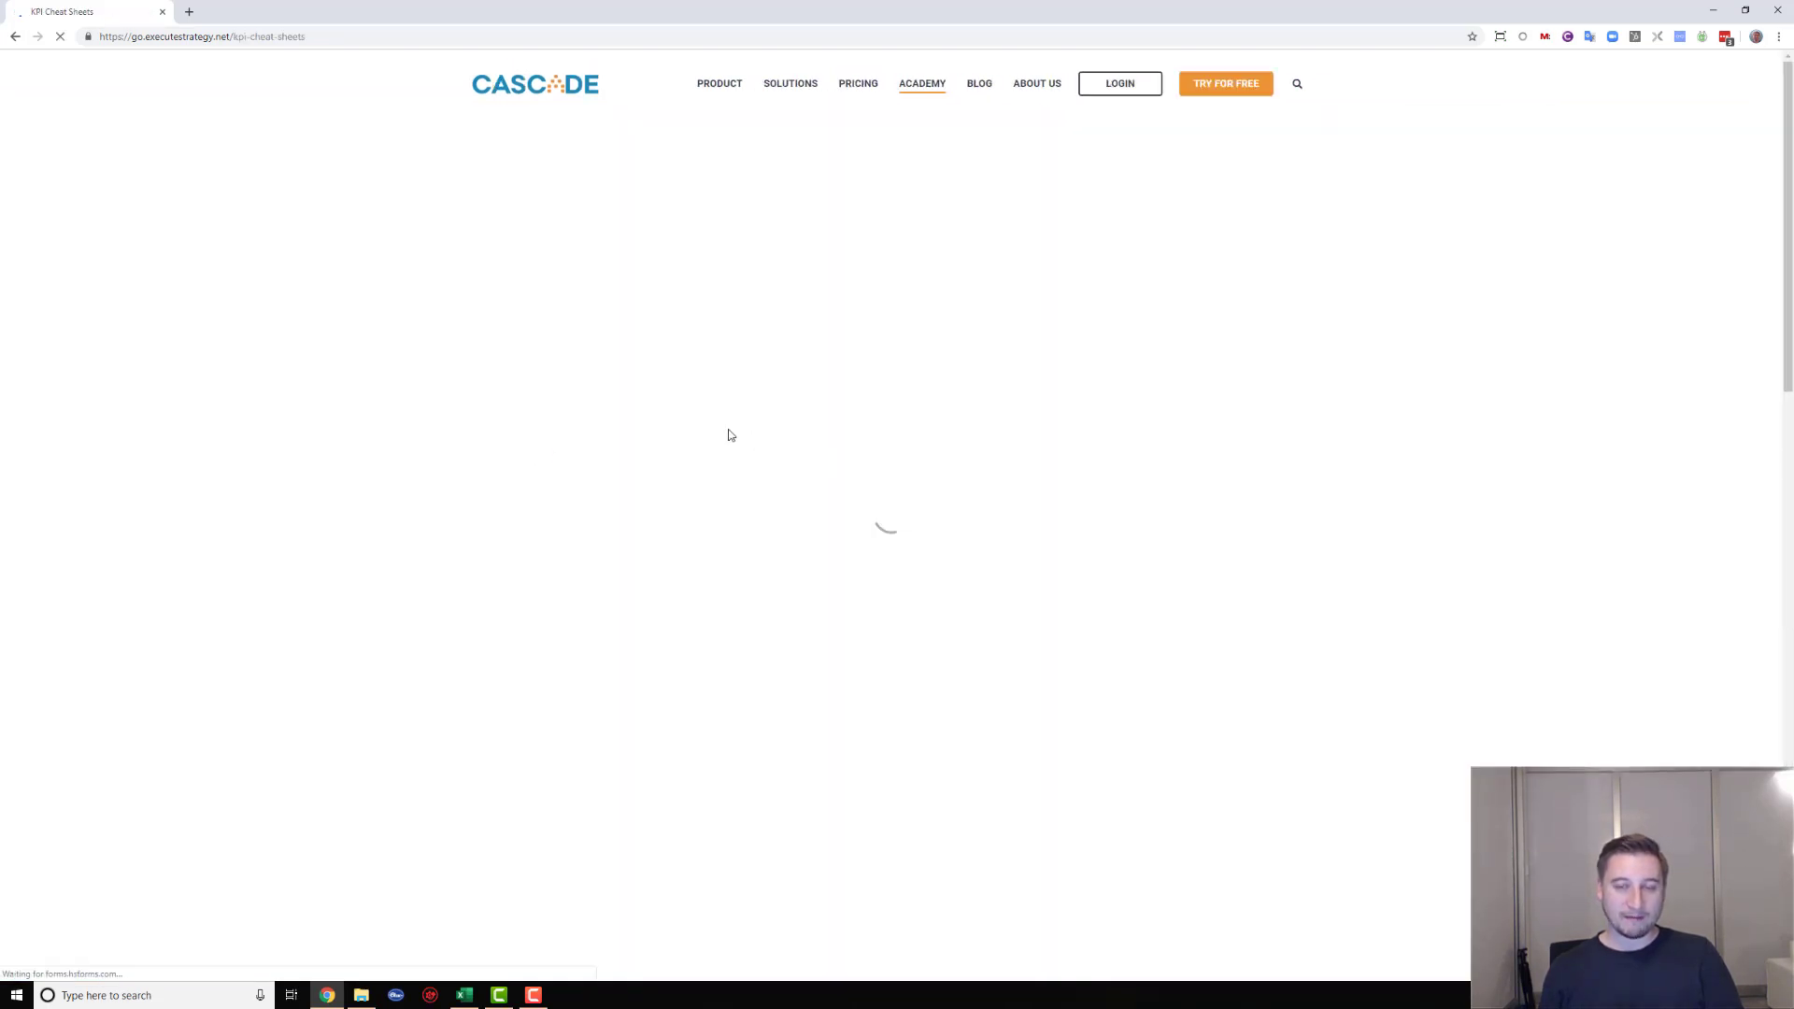
scroll(264, 577, "down", 2)
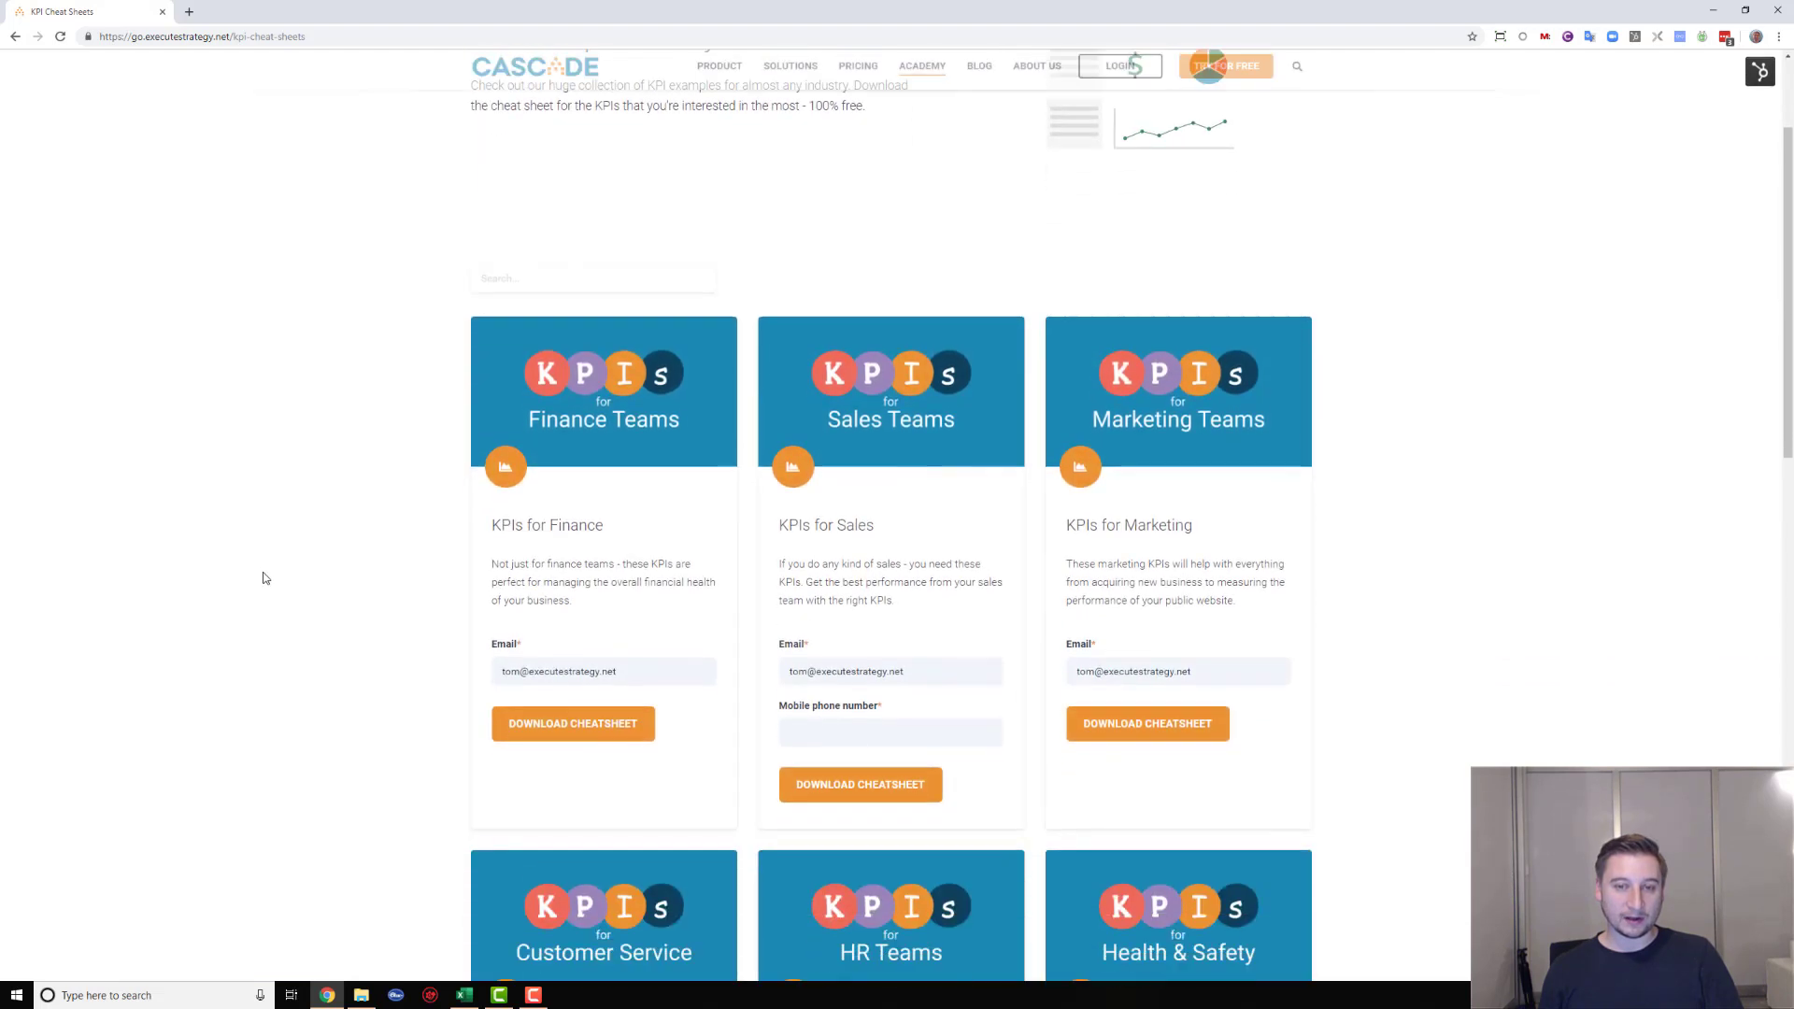
scroll(265, 578, "down", 1)
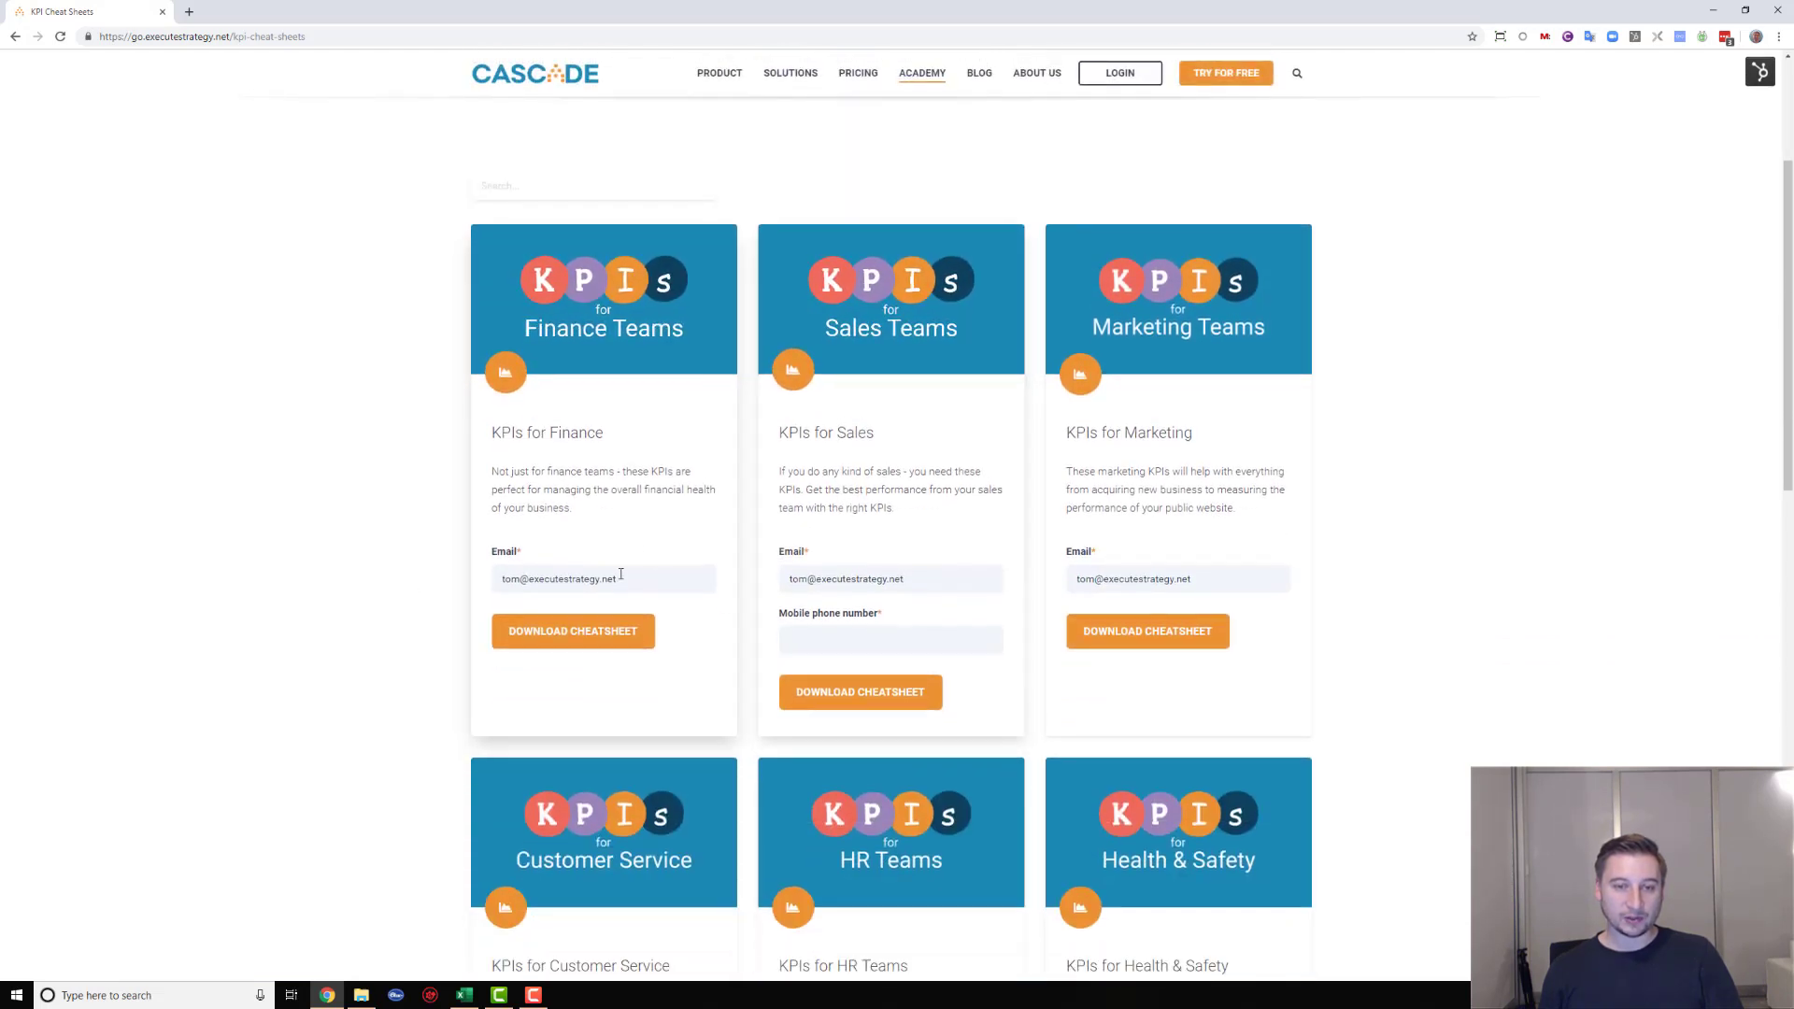
left_click(547, 631)
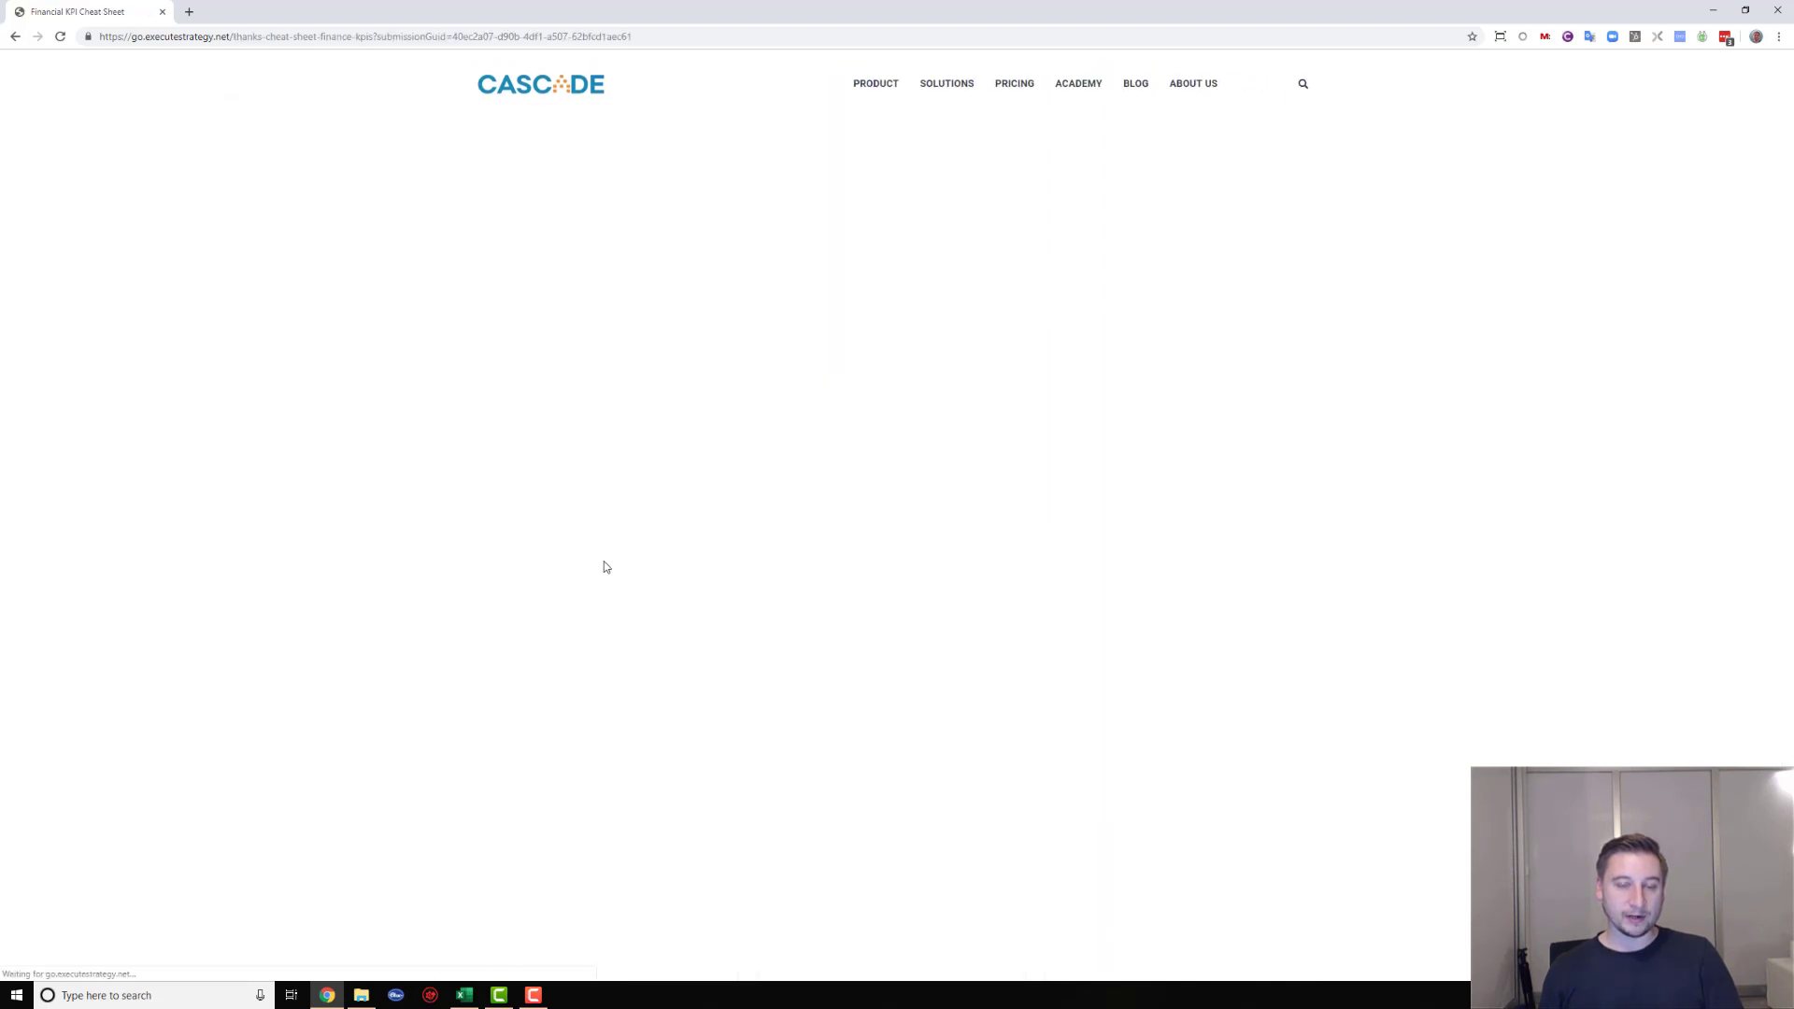
left_click(609, 509)
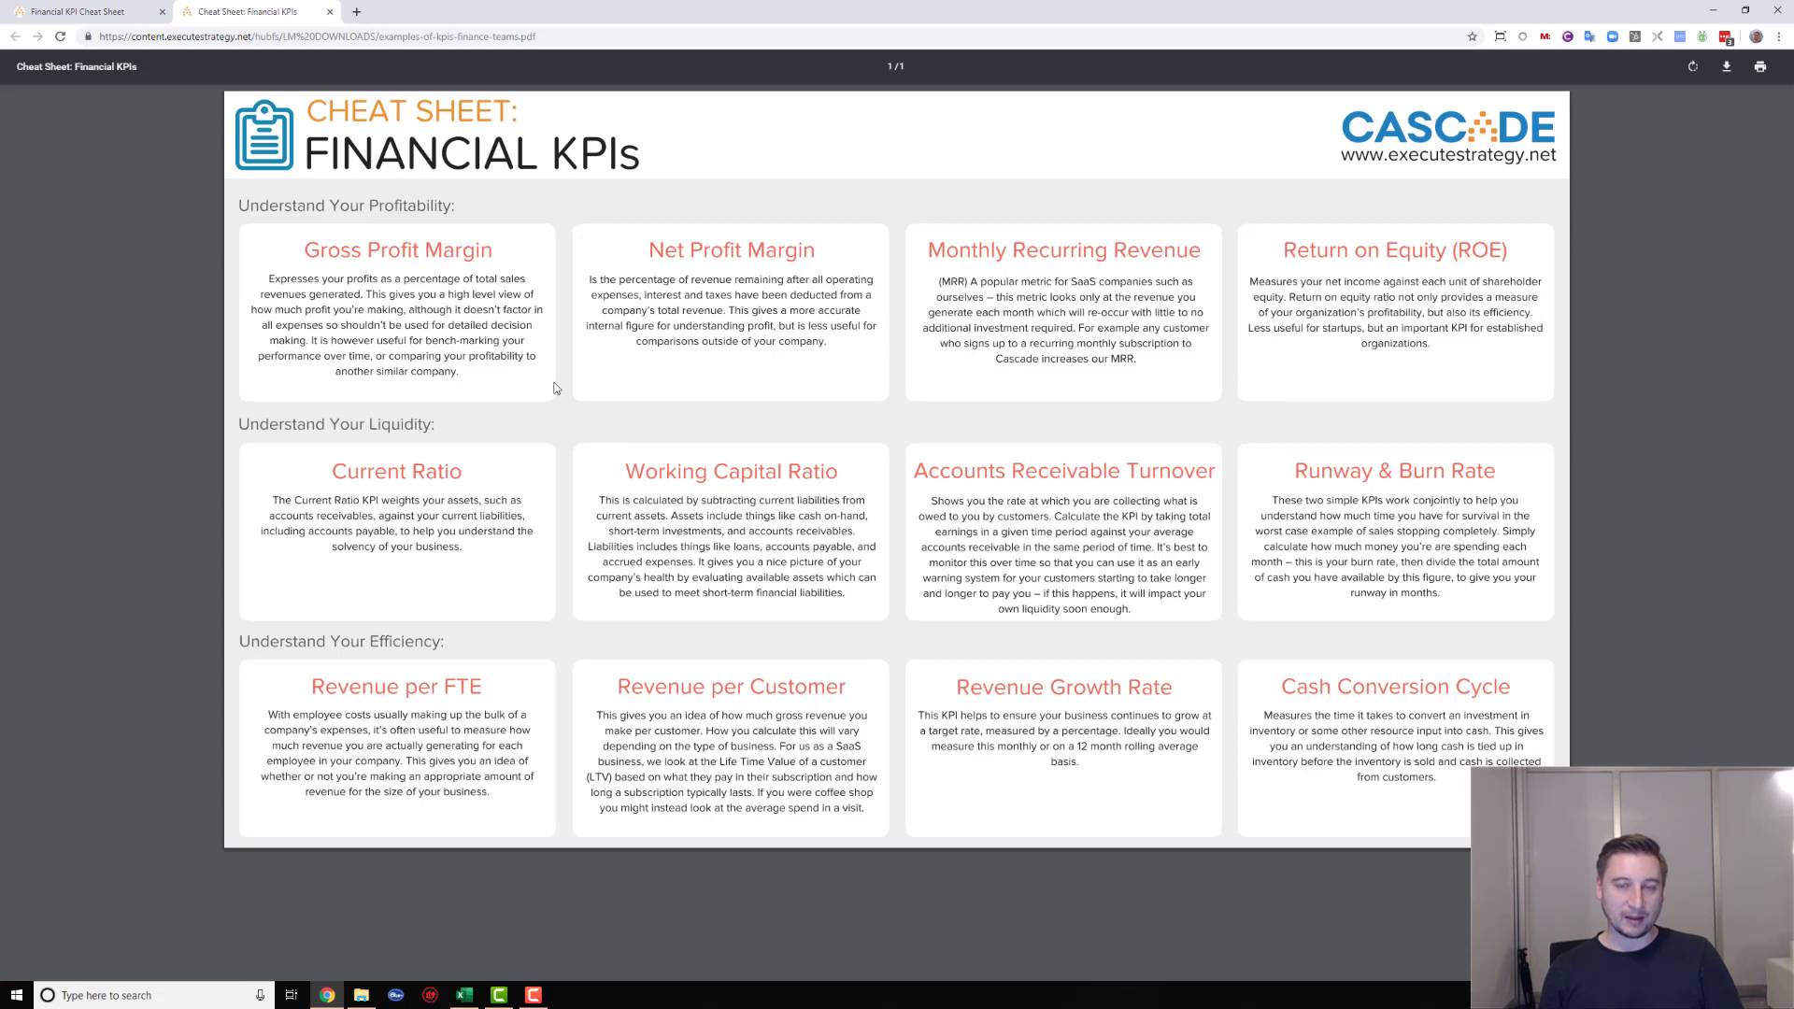
- Go back to Excel and scroll the KPIs sheet up to row 1
left_click(467, 992)
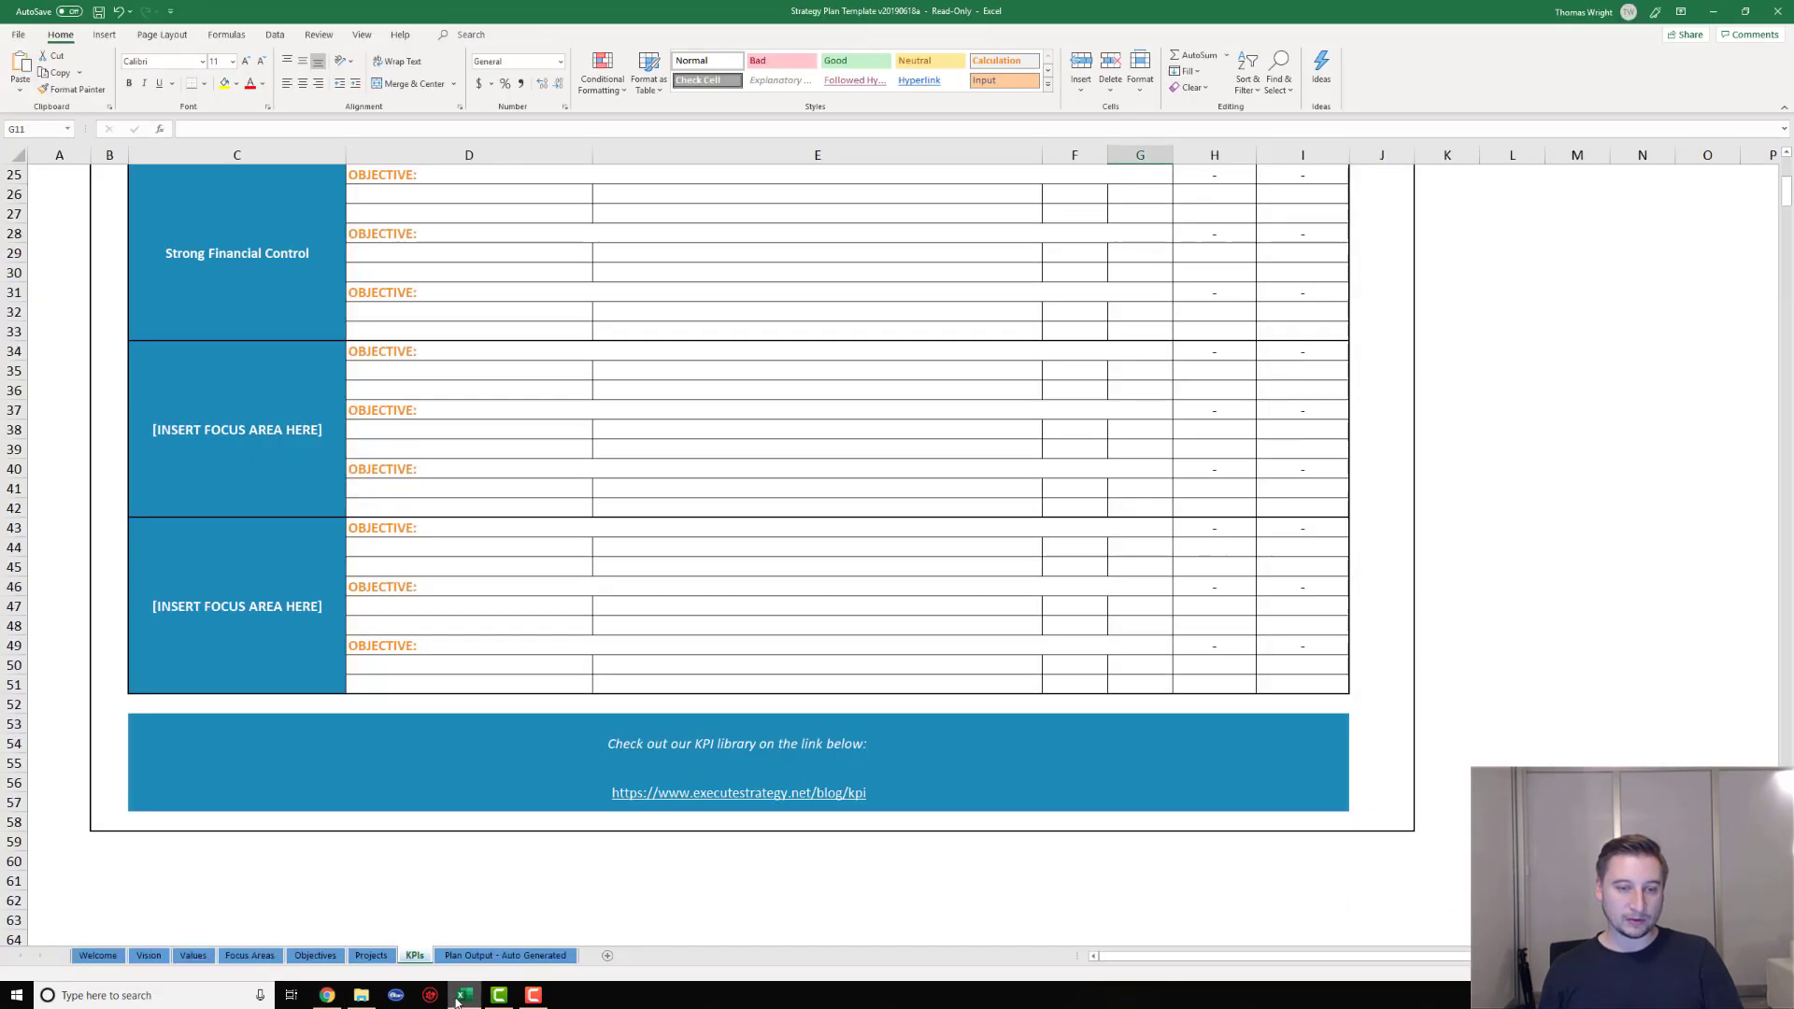
scroll(769, 628, "up", 8)
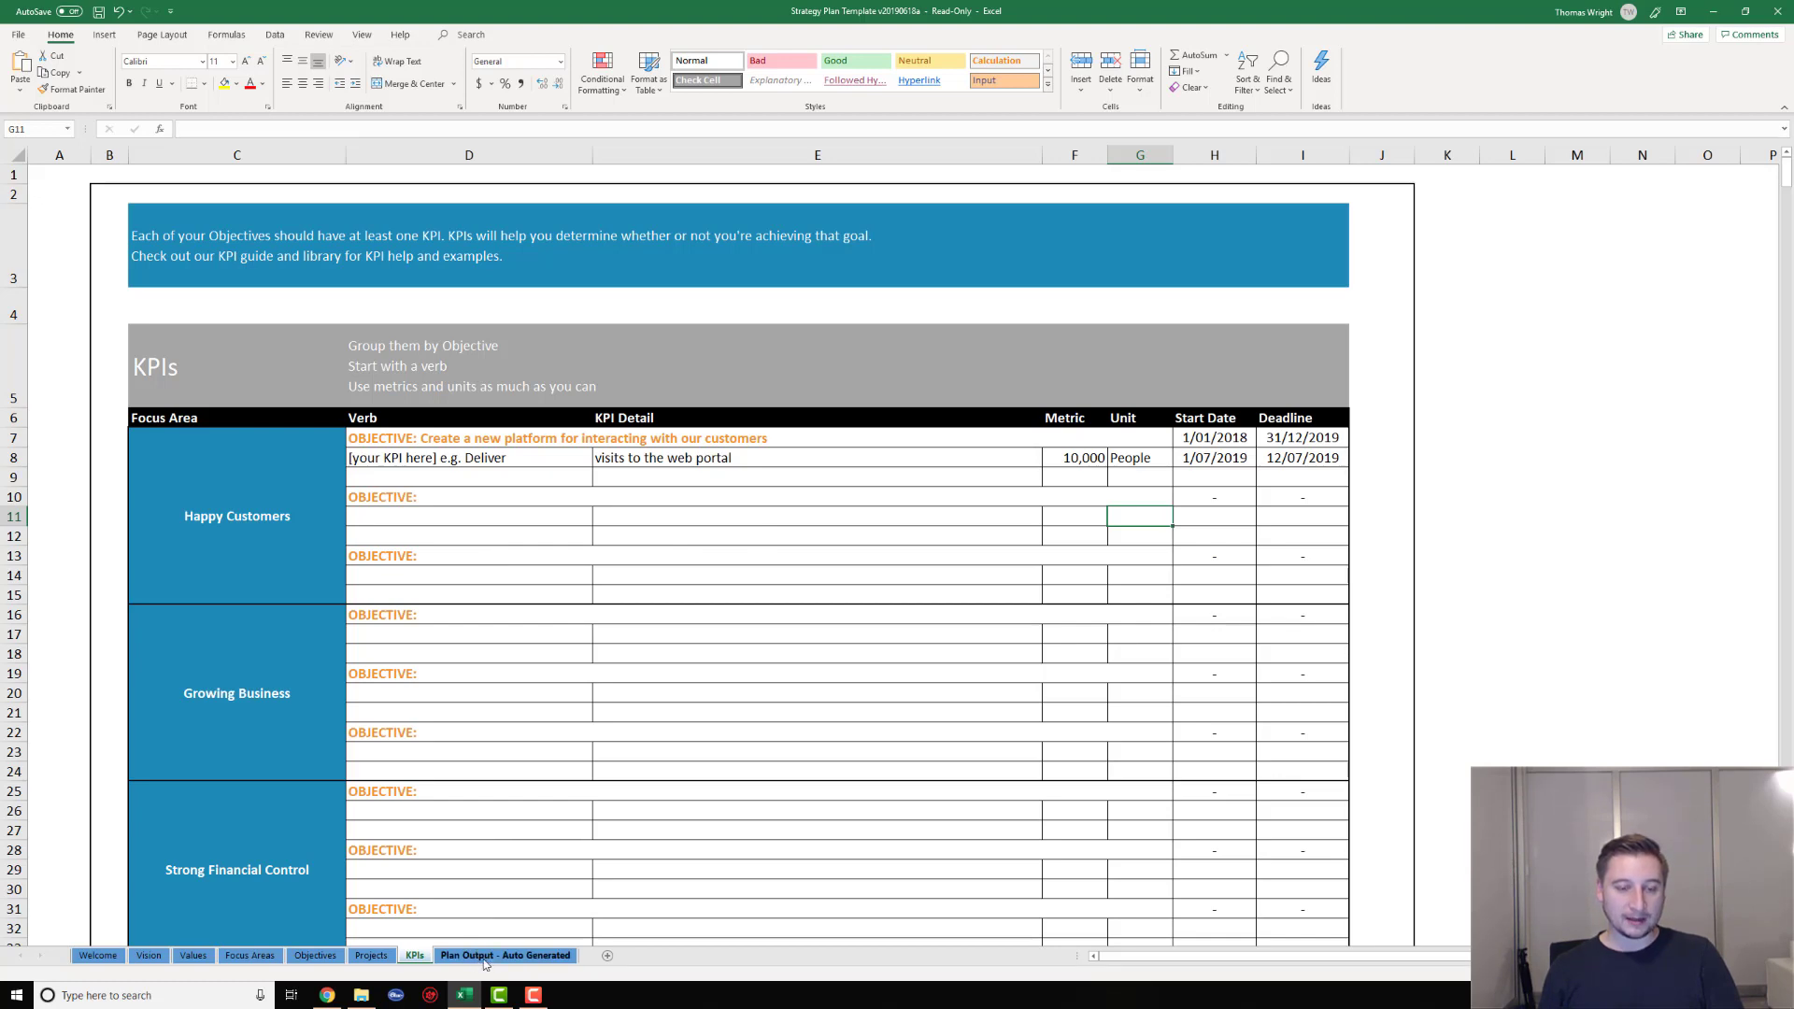
- On the Plan Output - Auto Generated sheet, show the formulas pulling in the vision, Happy Customers focus area, objective and project
left_click(485, 957)
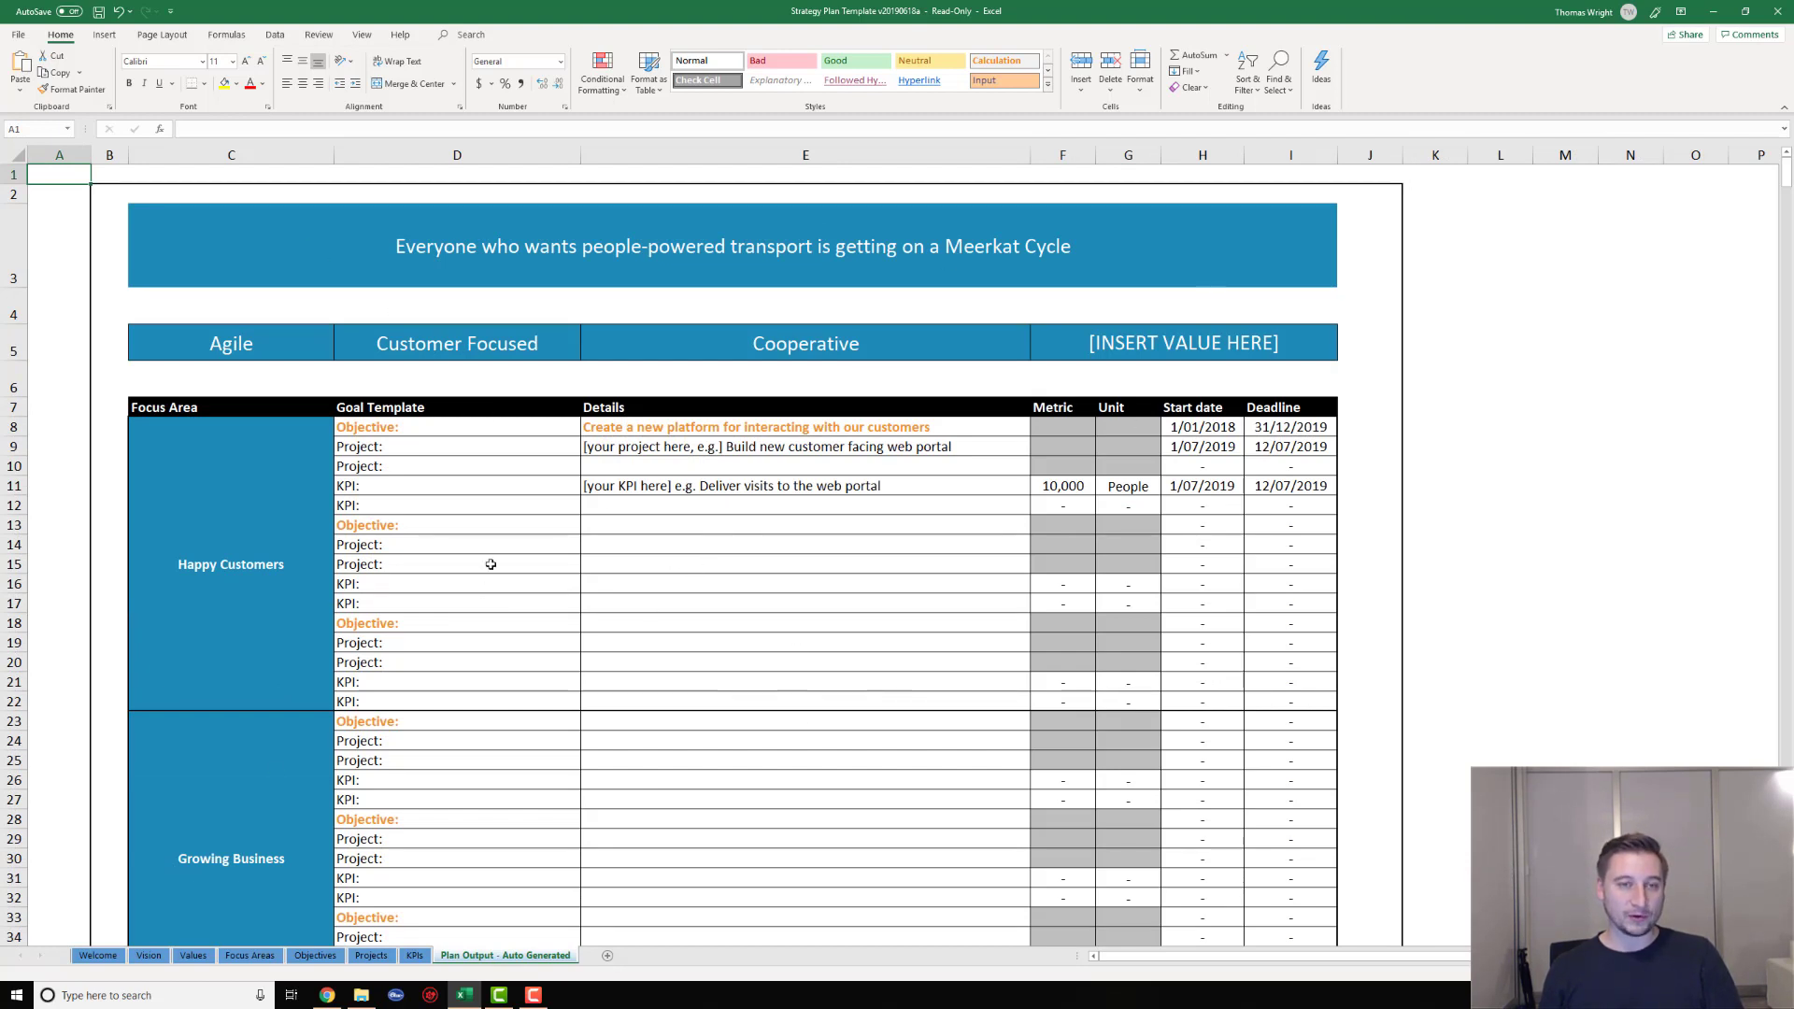
left_click(783, 254)
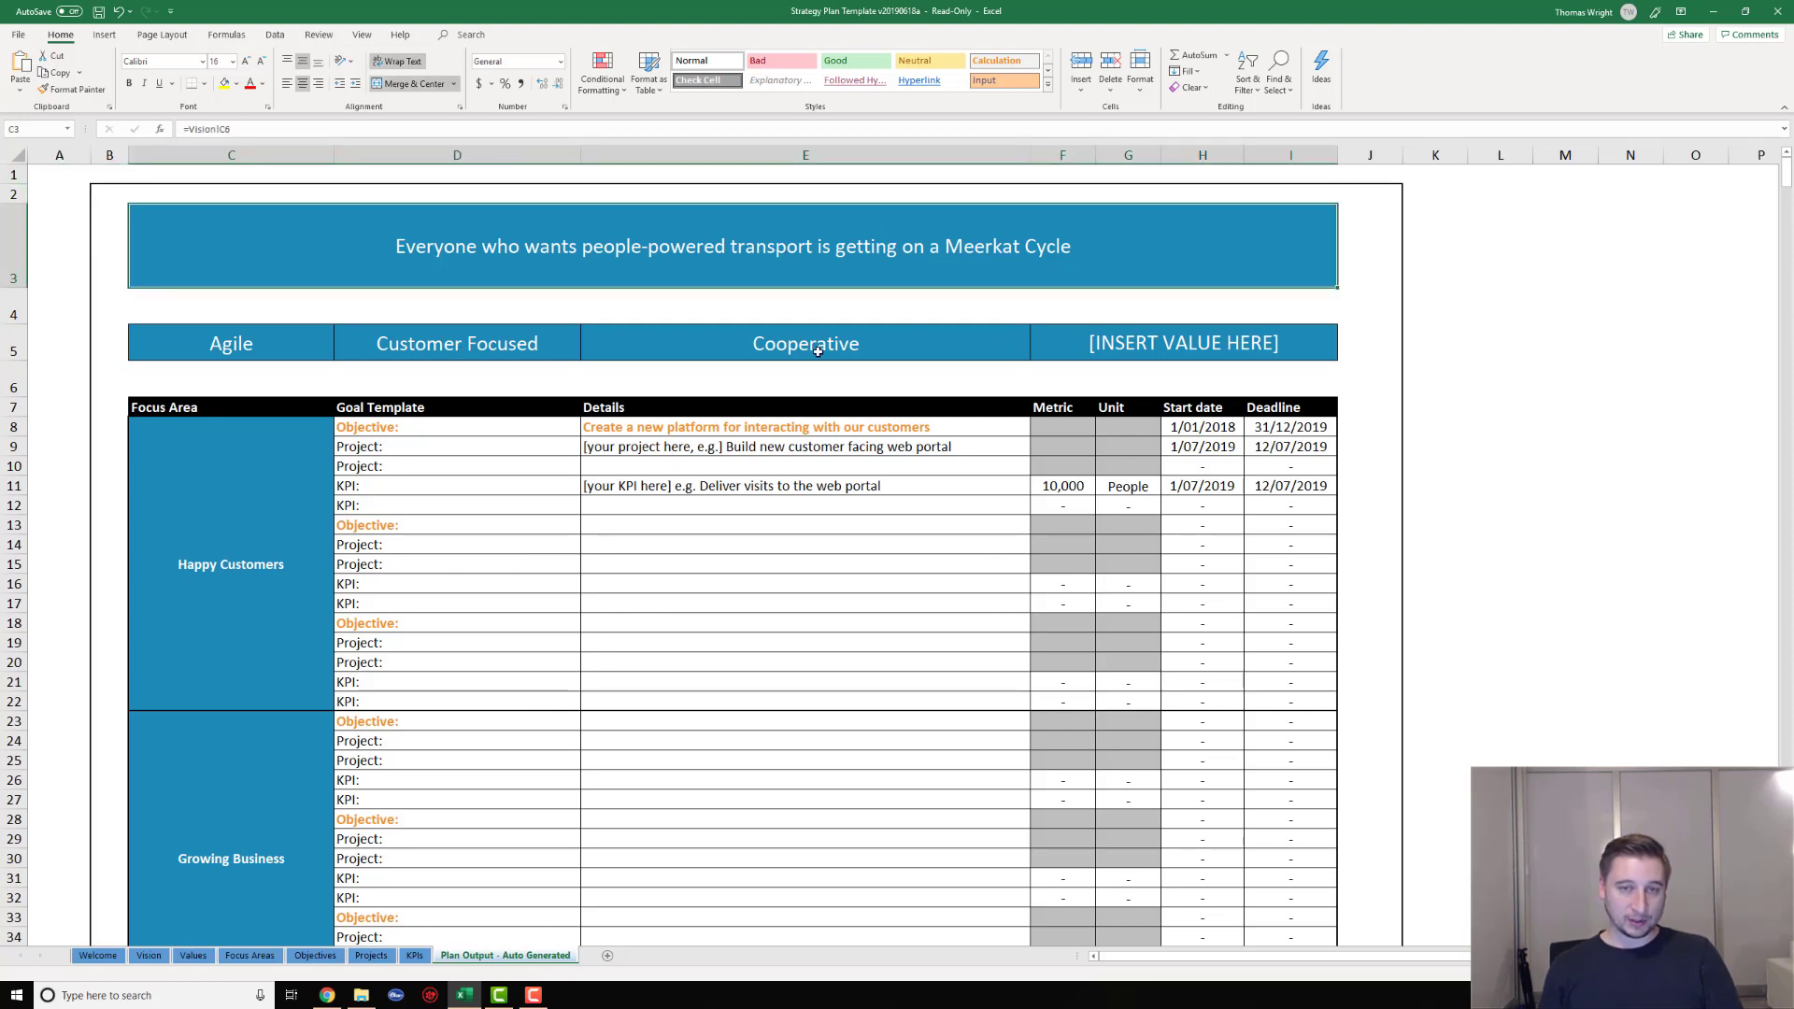
left_click(219, 555)
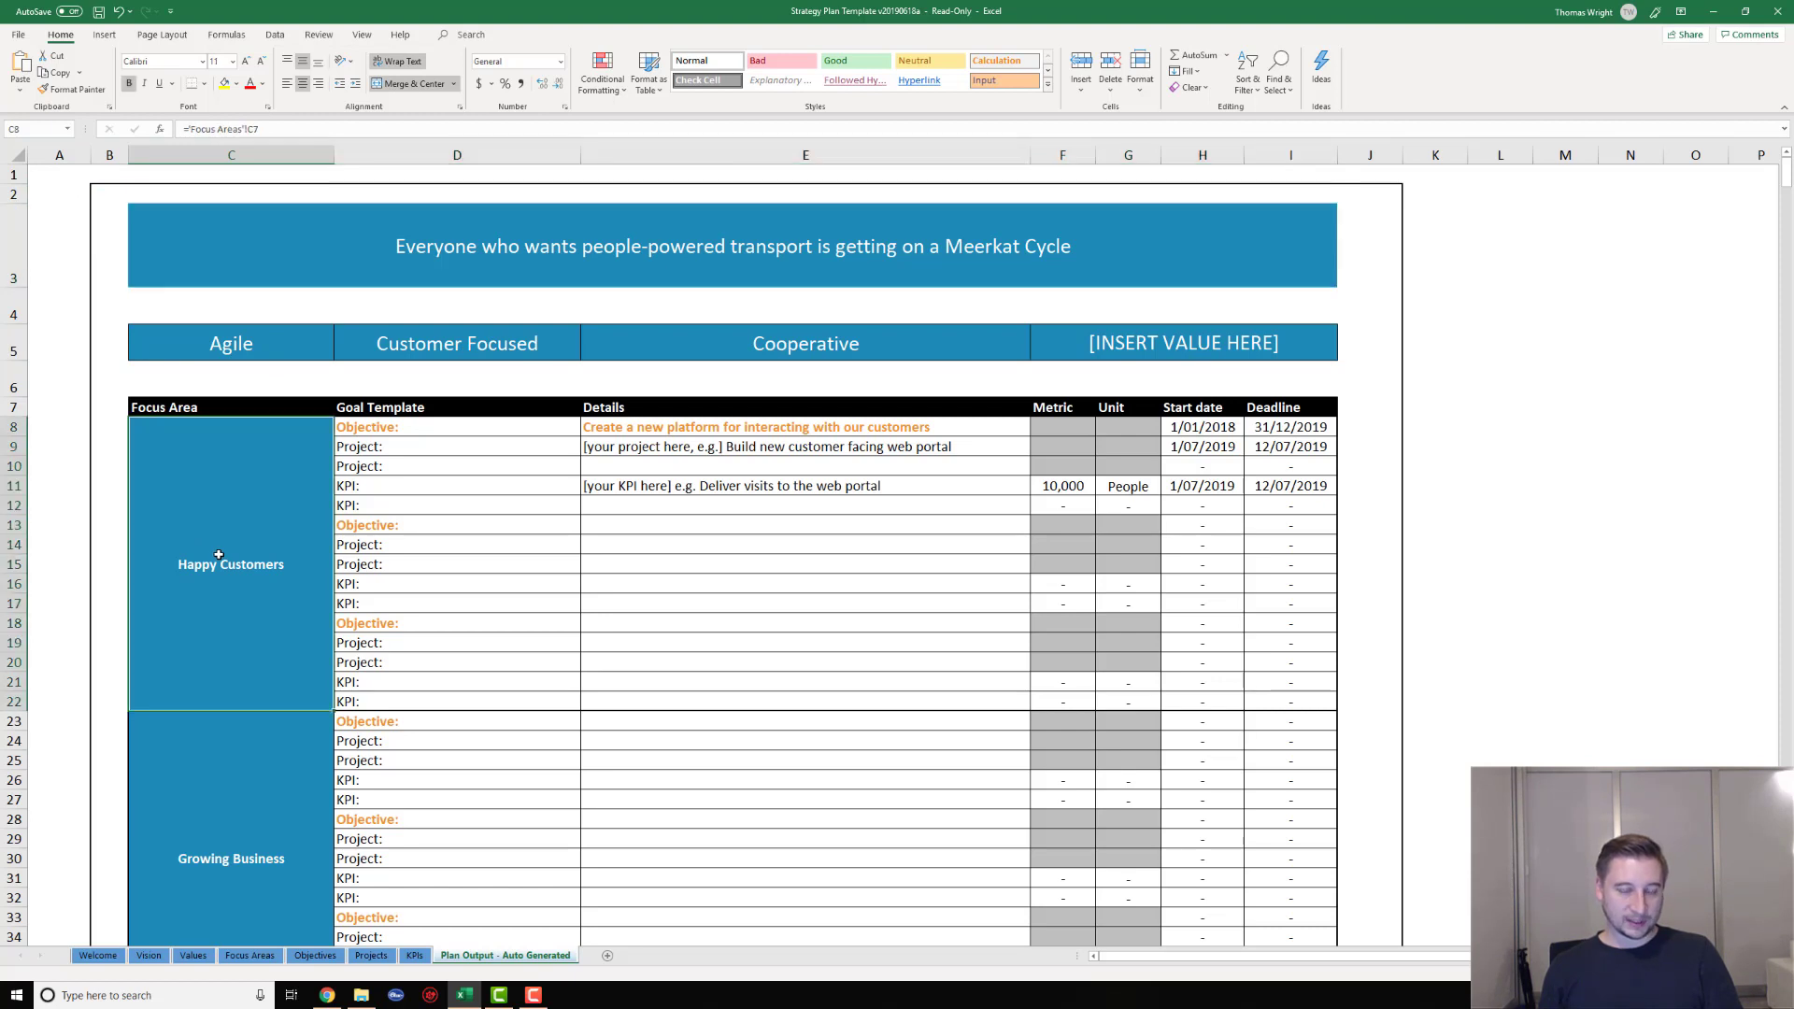
left_click(659, 427)
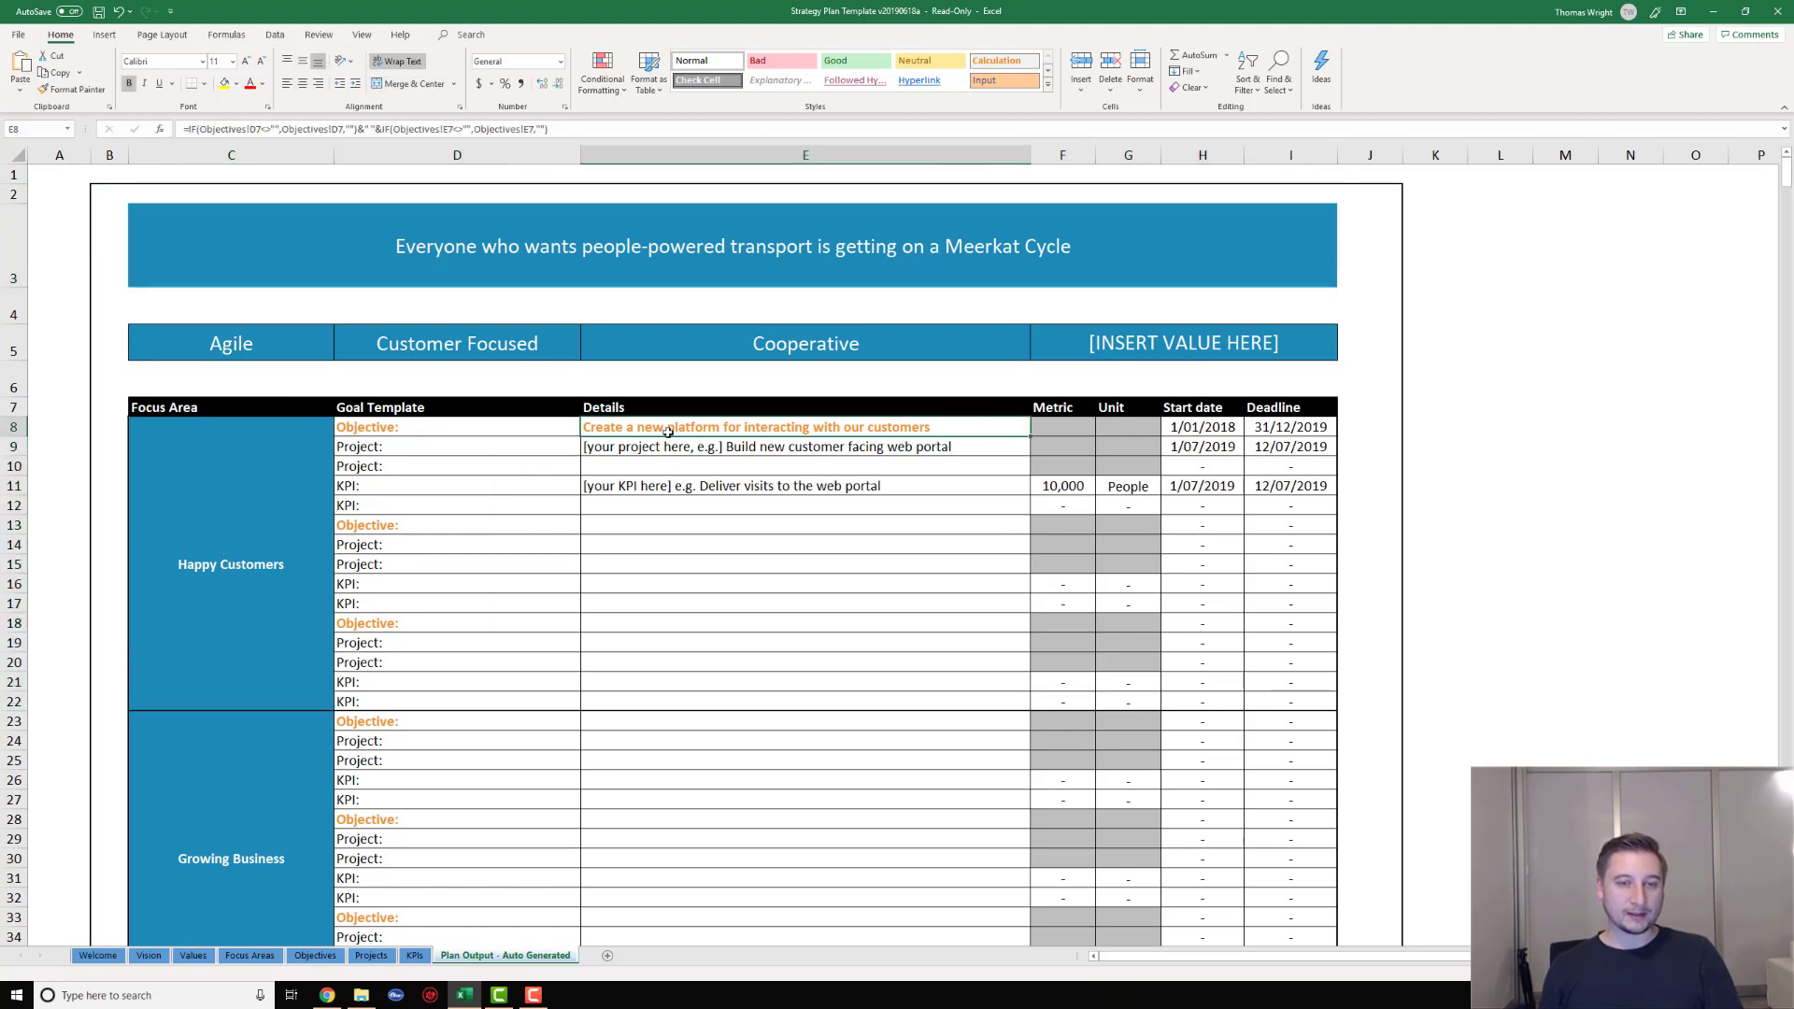
left_click(787, 449)
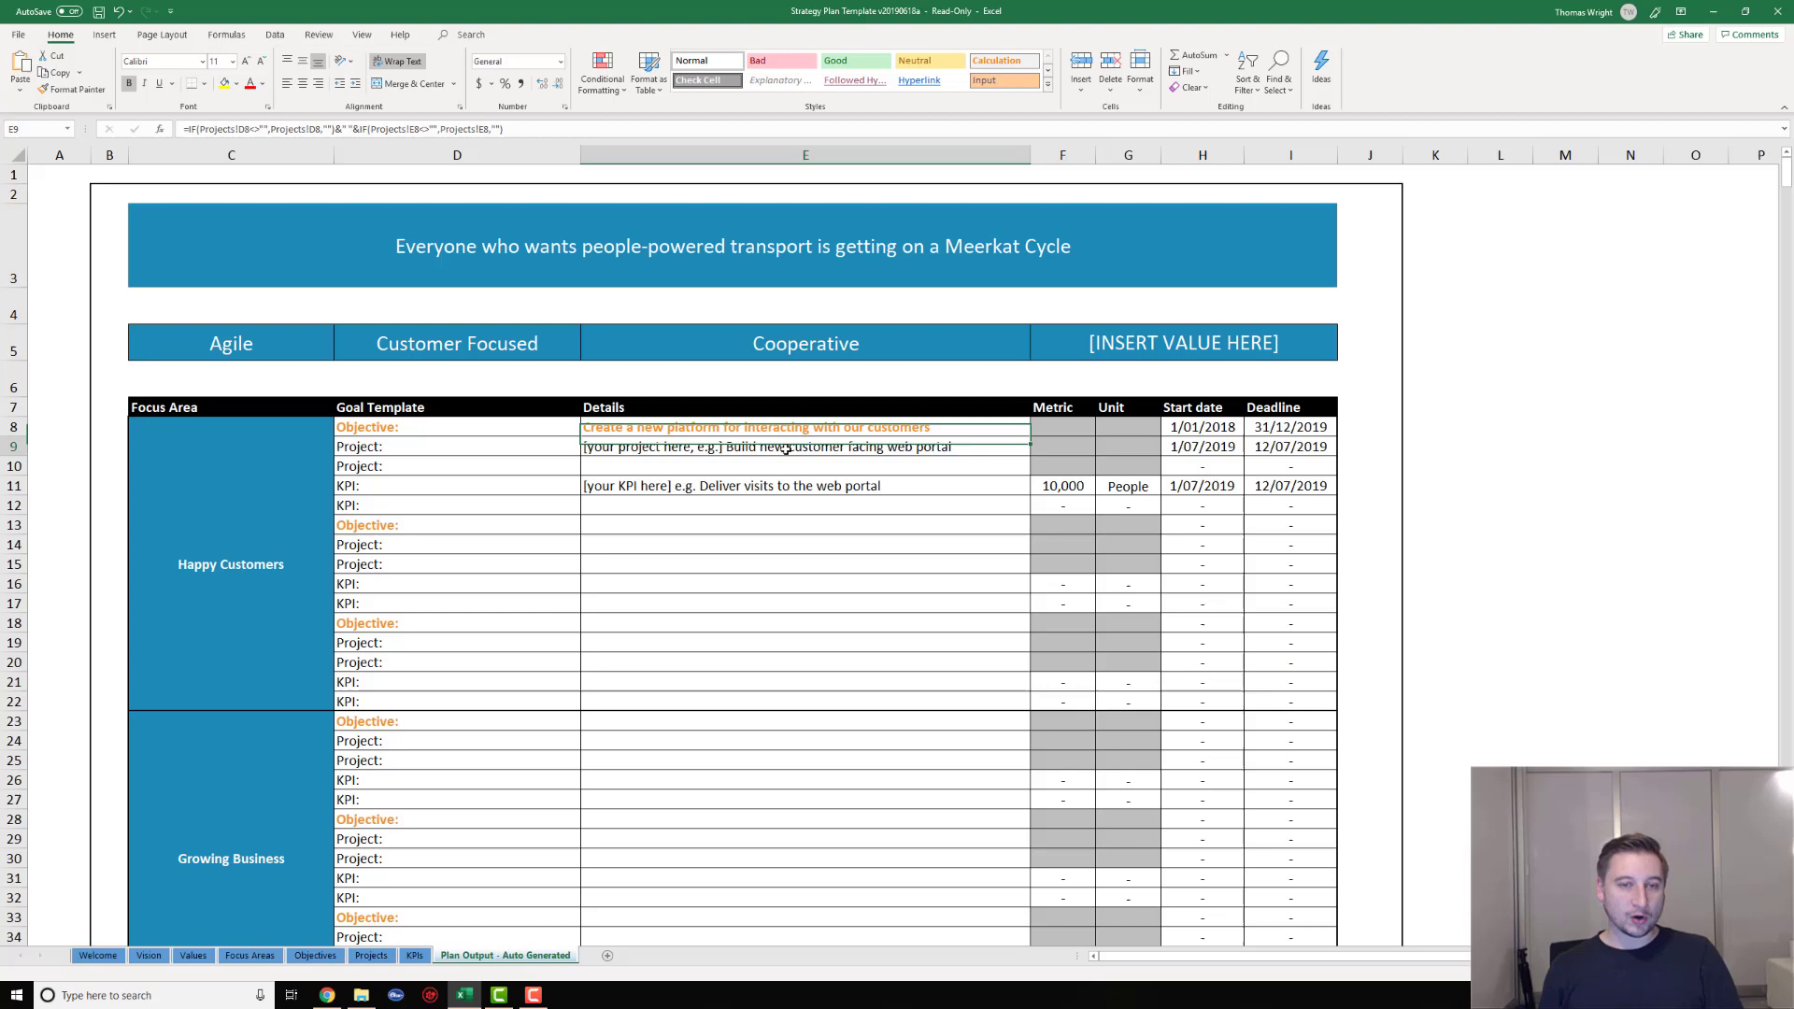
- Trace the KPI formula to the KPIs sheet, then return to the compiled Plan Output sheet
left_click(724, 503)
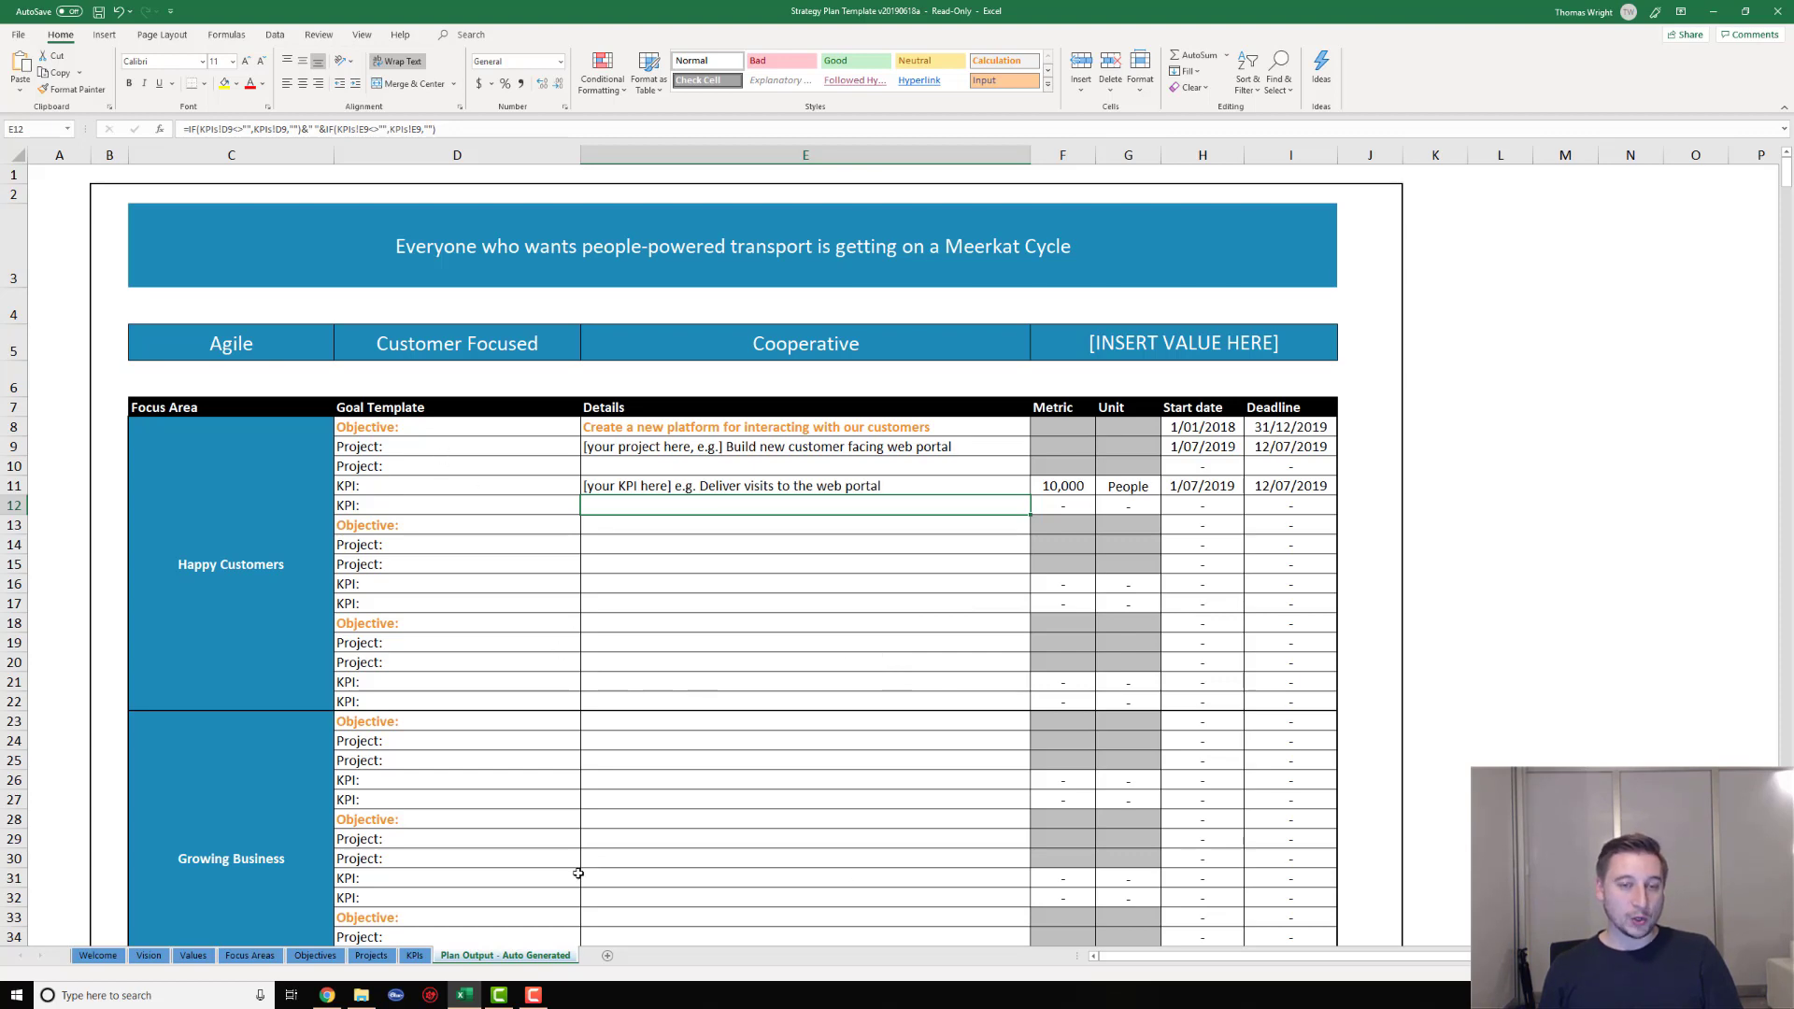
left_click(414, 956)
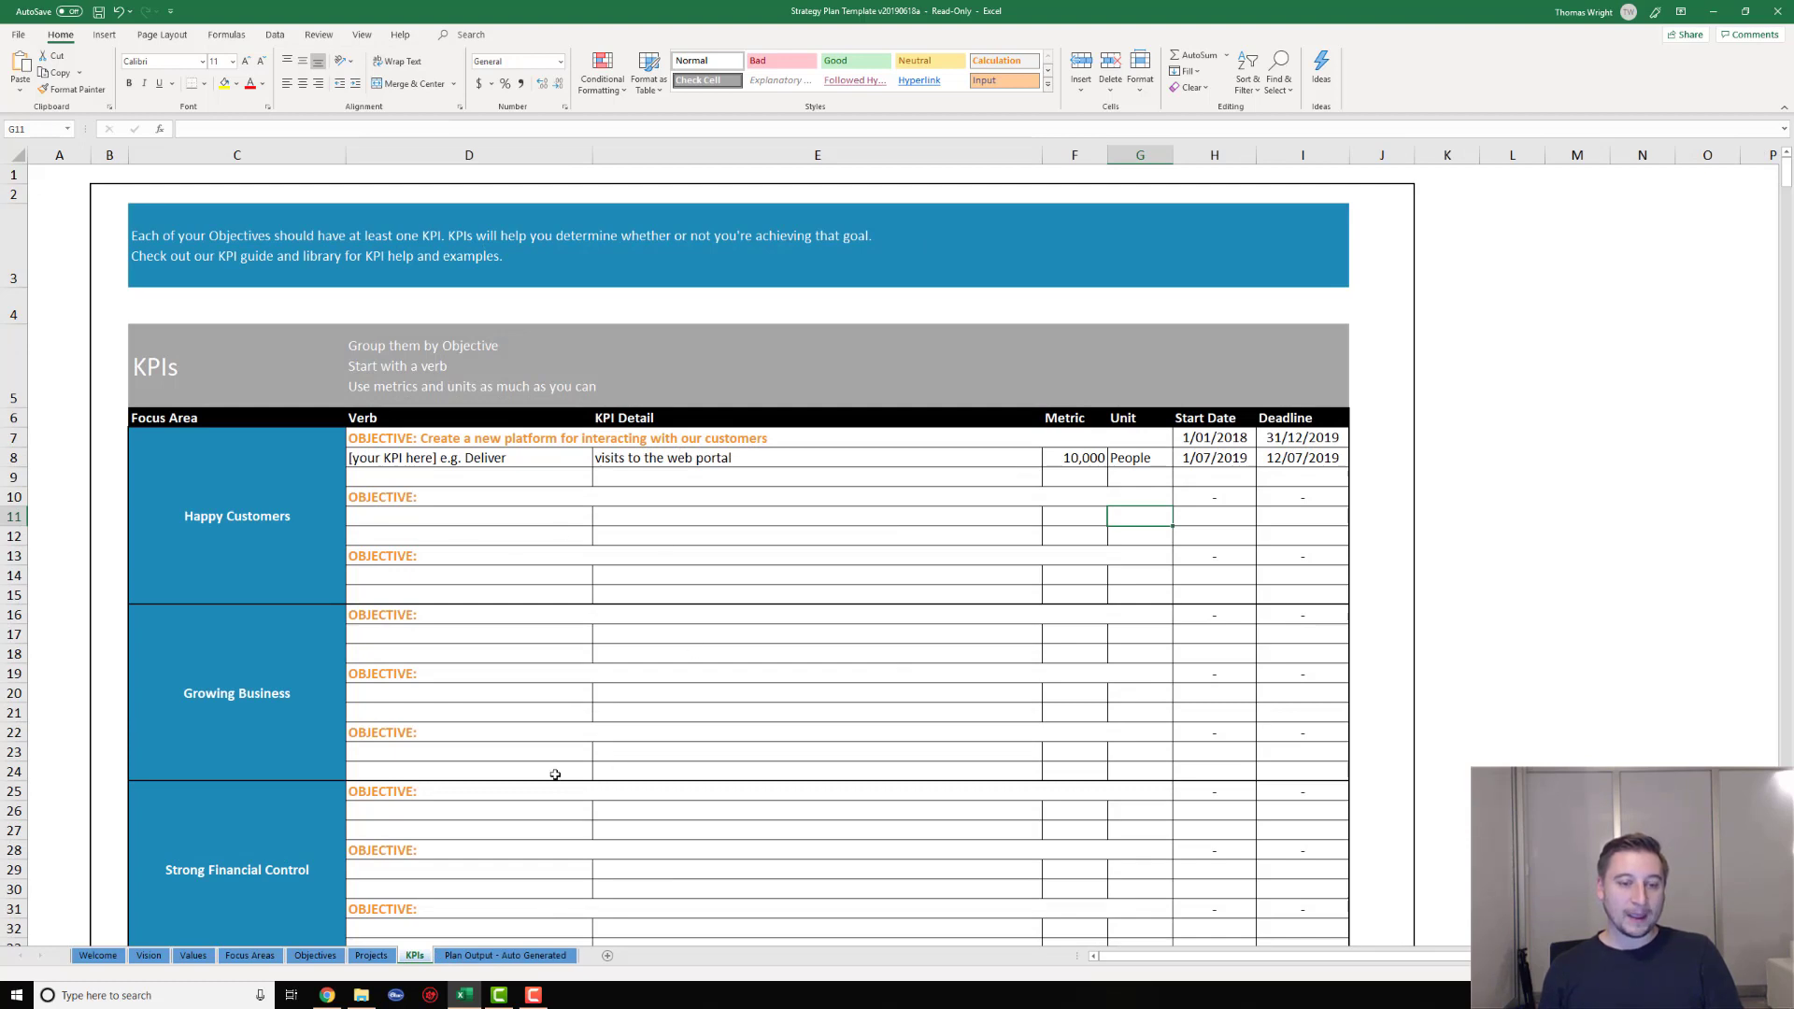
left_click(507, 957)
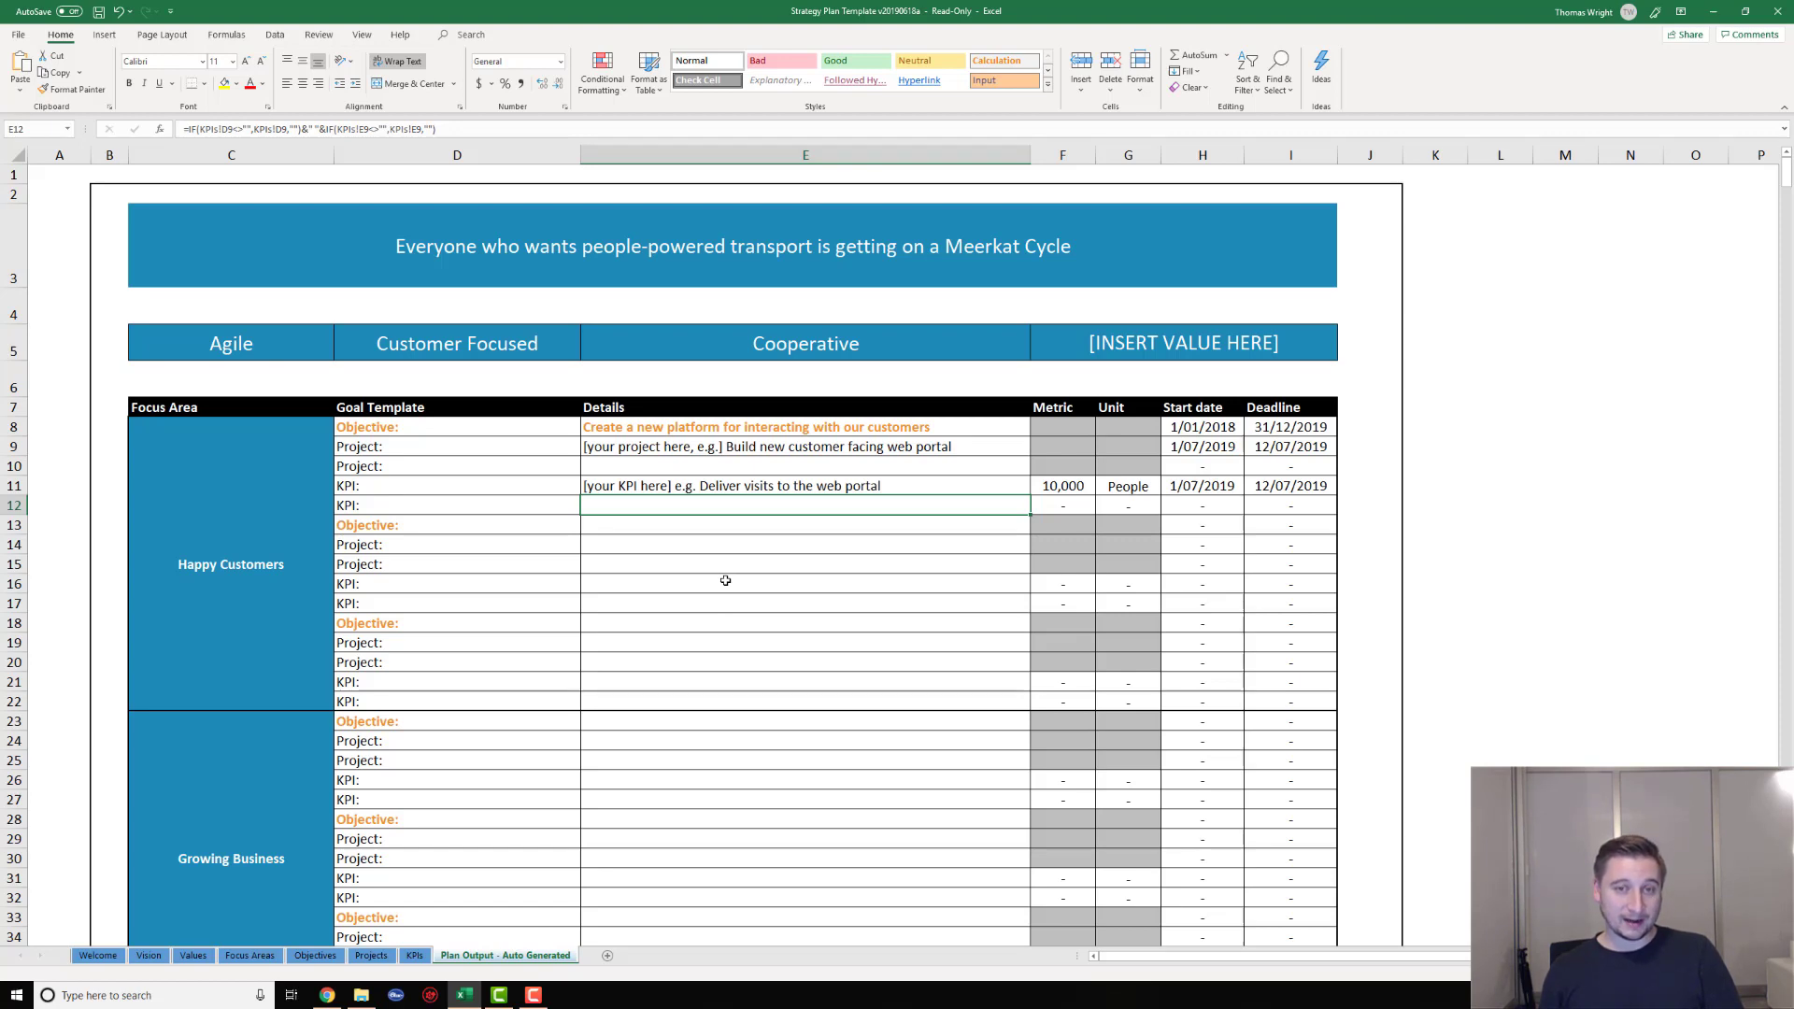
- In Cascade, reopen the strategy model map and reposition it within the canvas
key("alt+Tab")
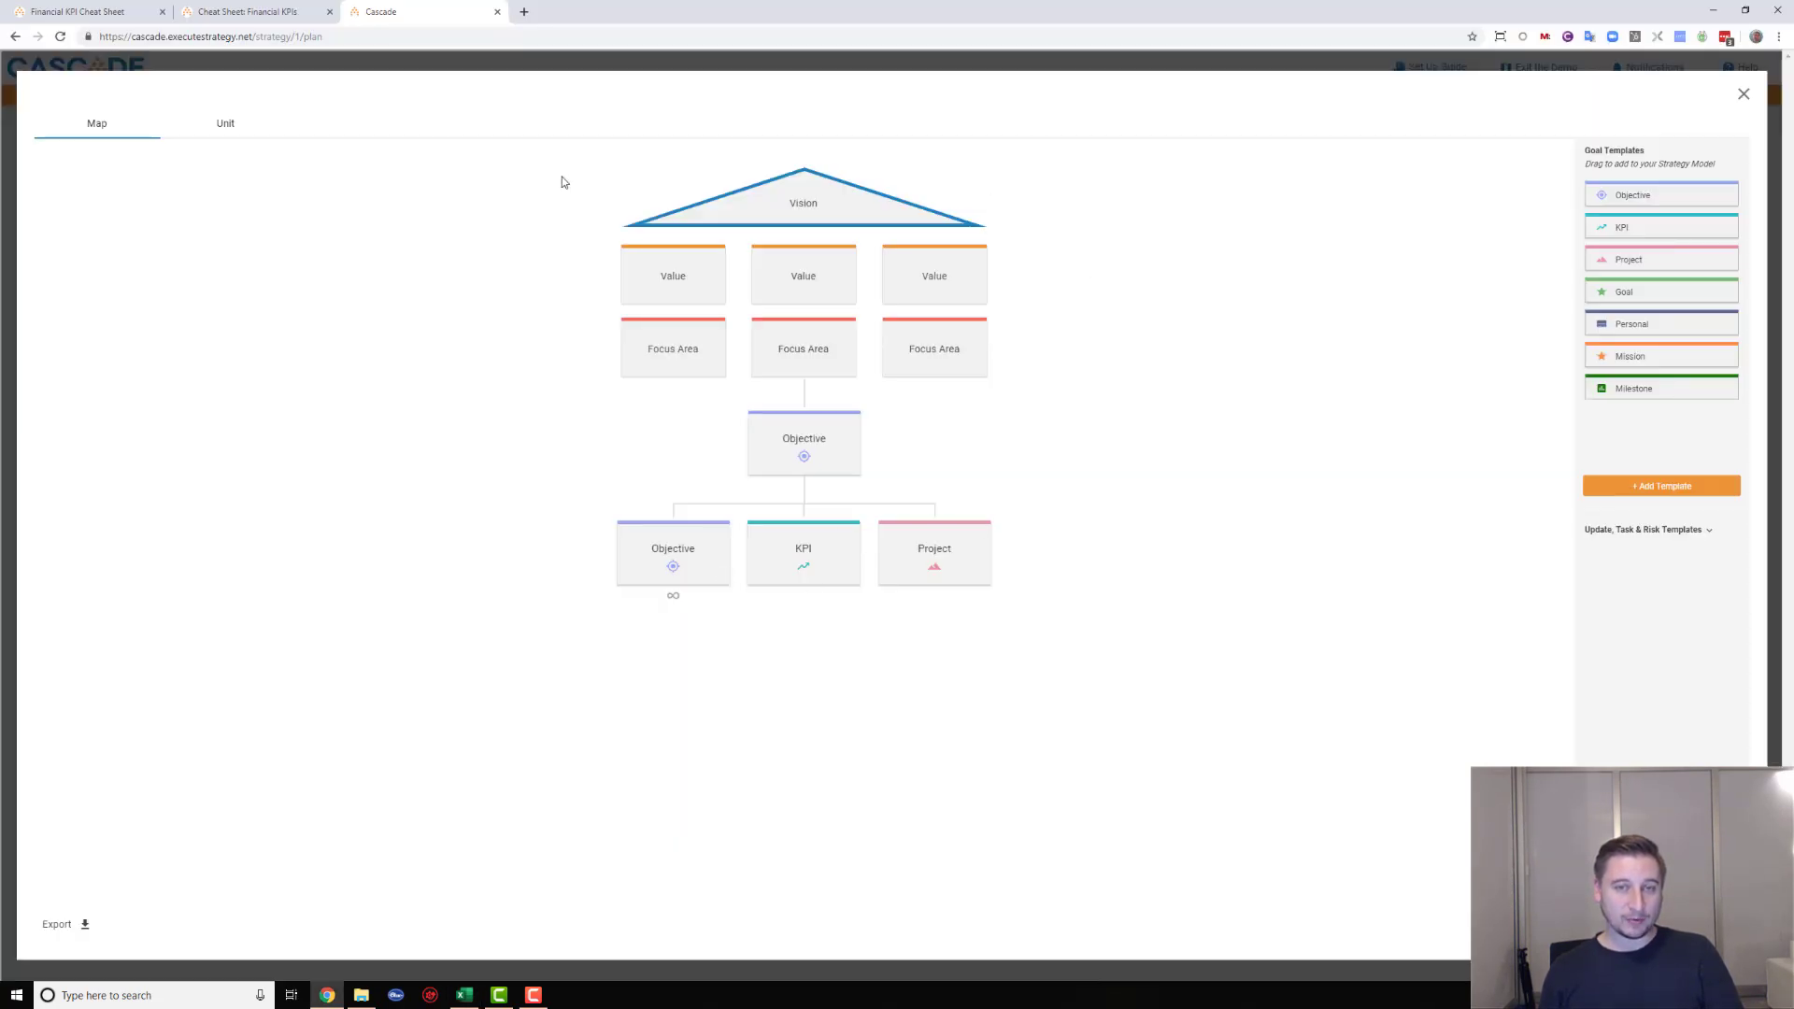
left_click(1743, 94)
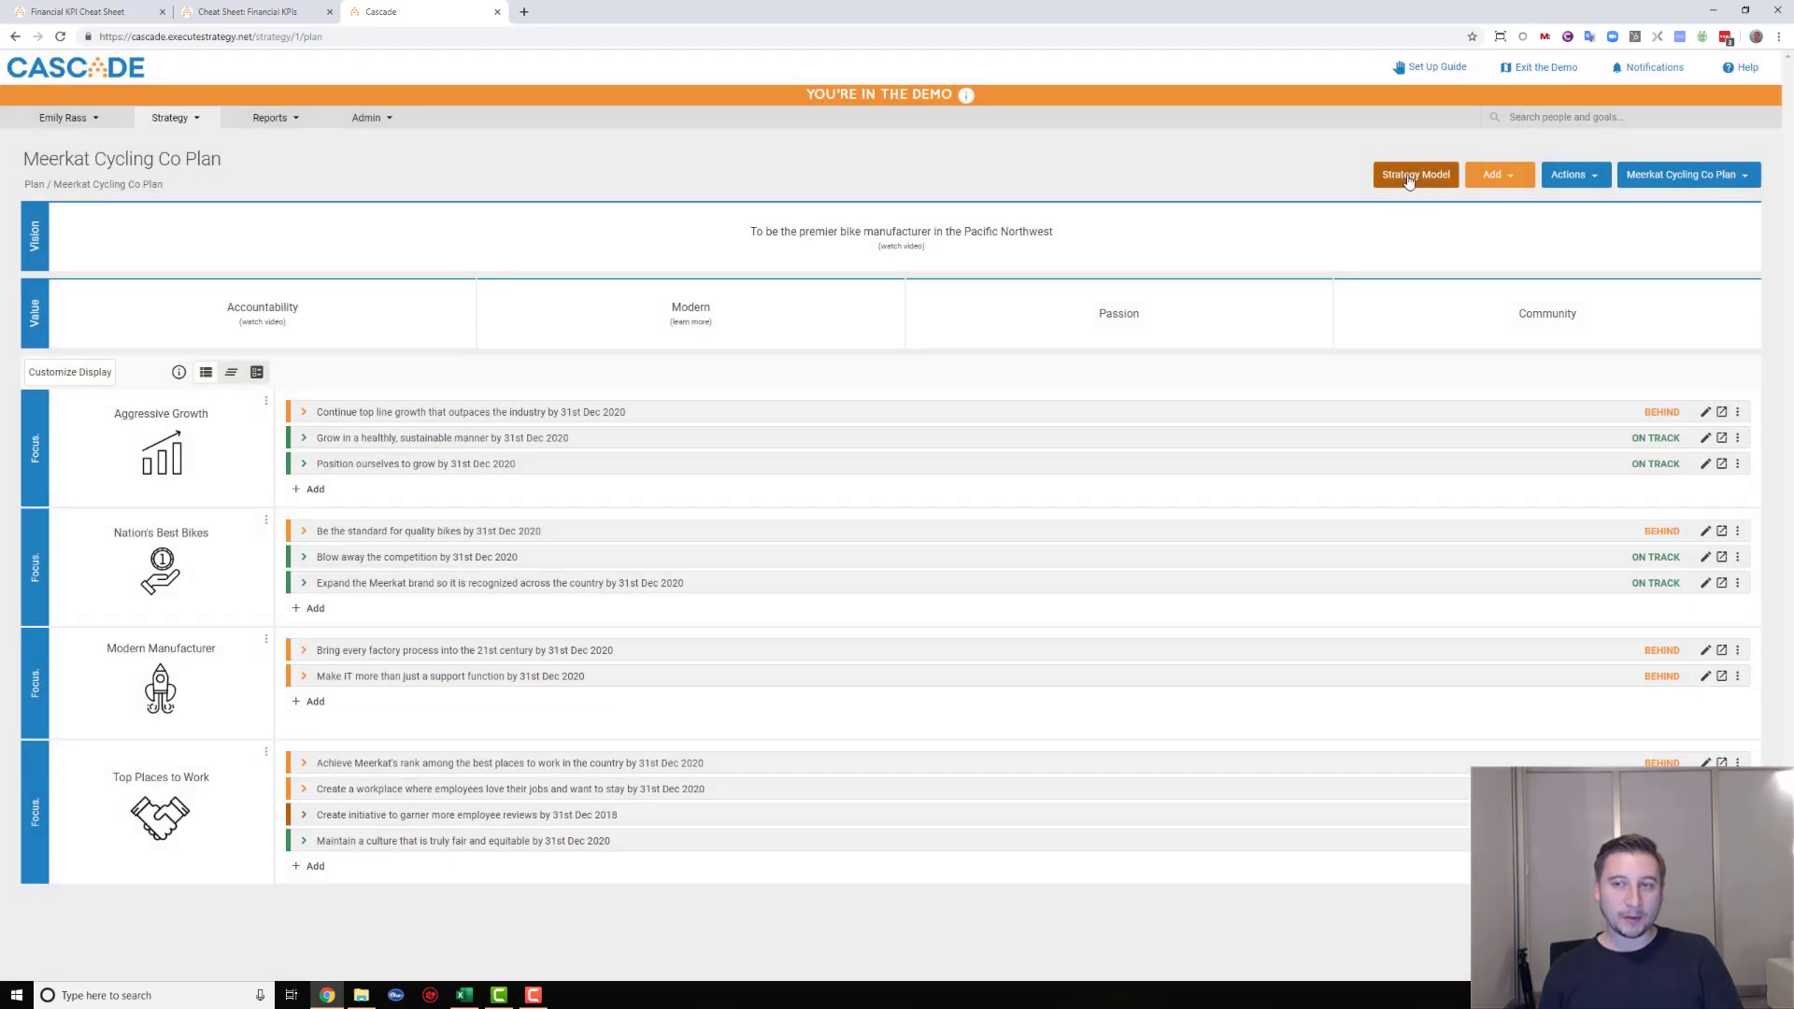
left_click(1409, 178)
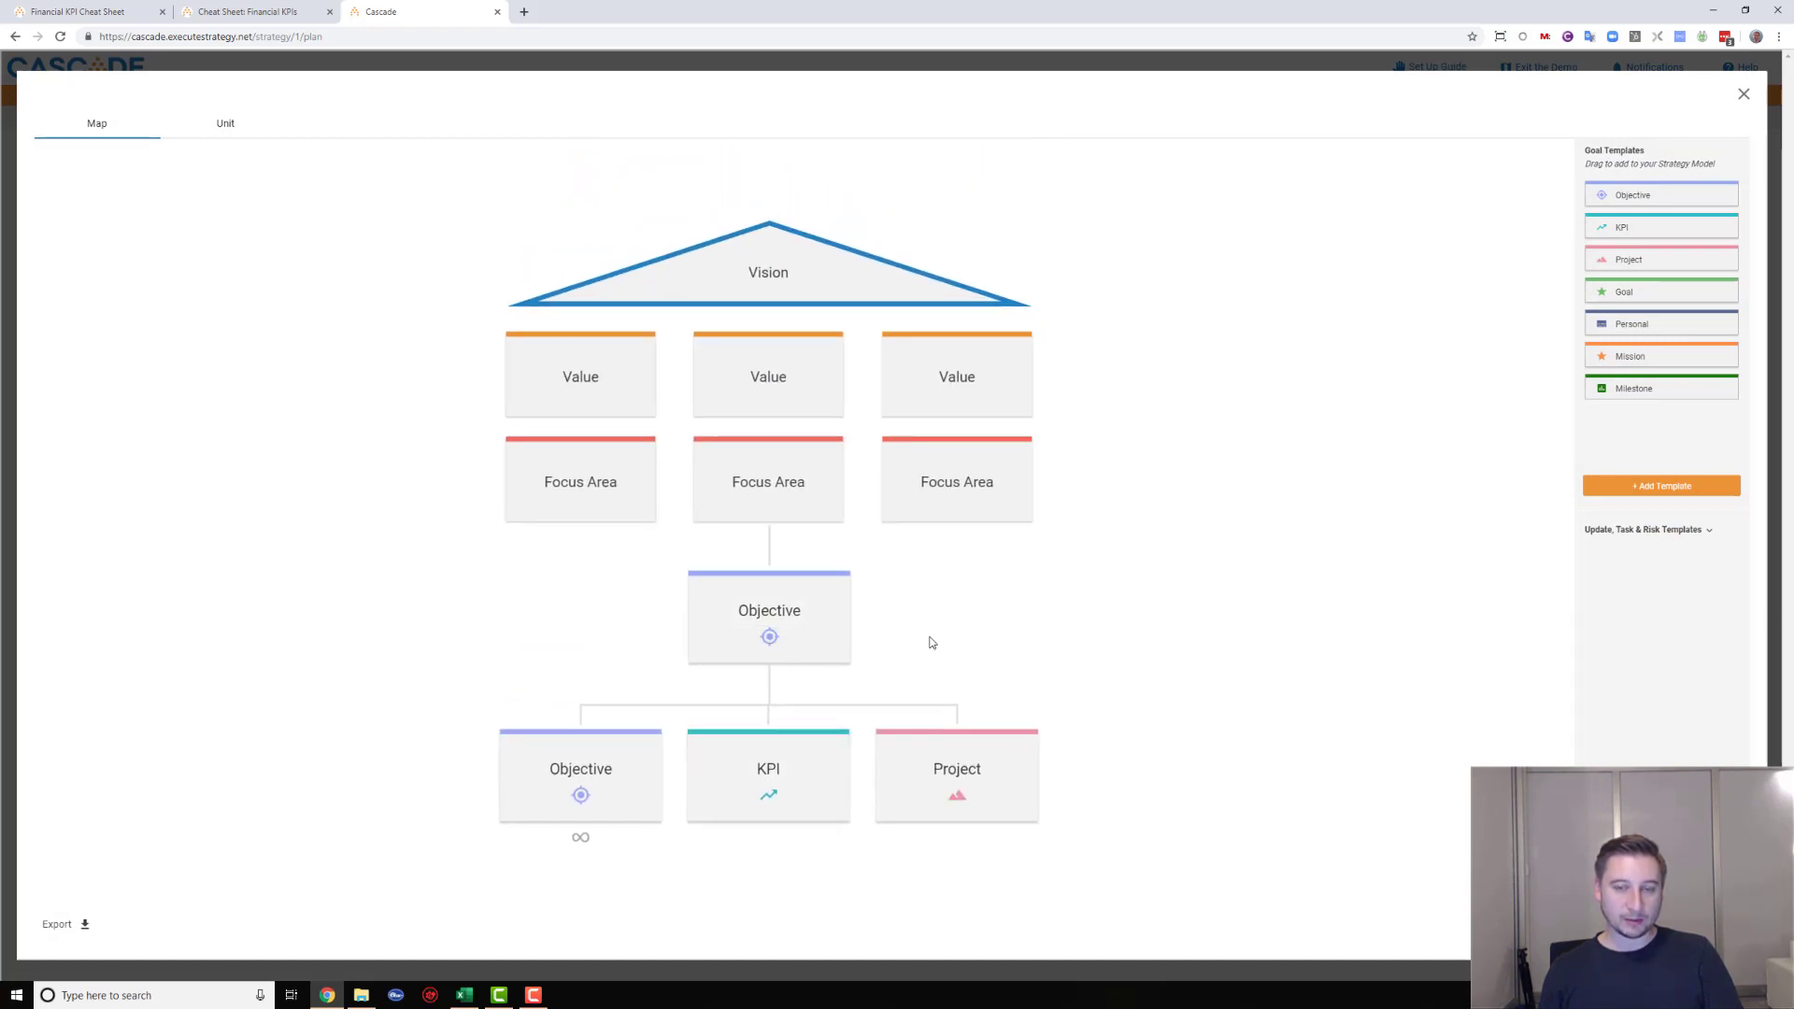
left_click_drag(938, 621, 962, 569)
scroll(981, 638, "down", 2)
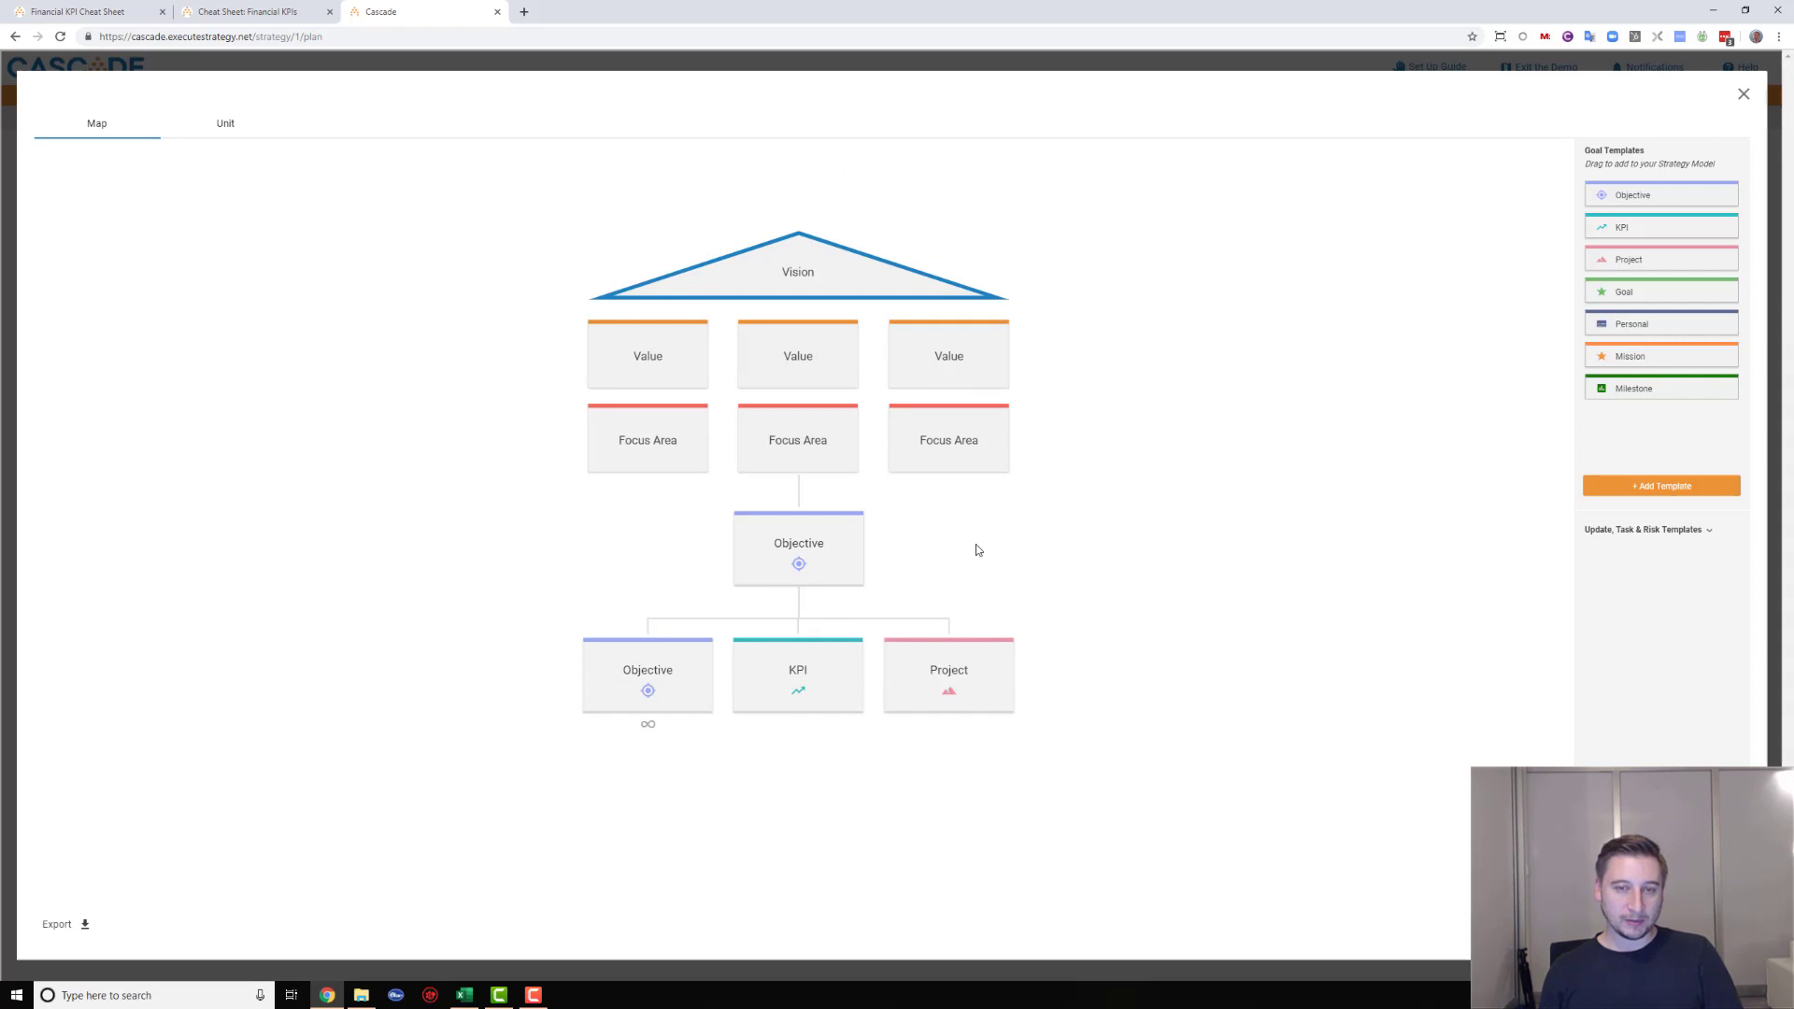
- Rename the KPI goal template to 'Measures' and move the Project card back under the top Objective
double_click(817, 673)
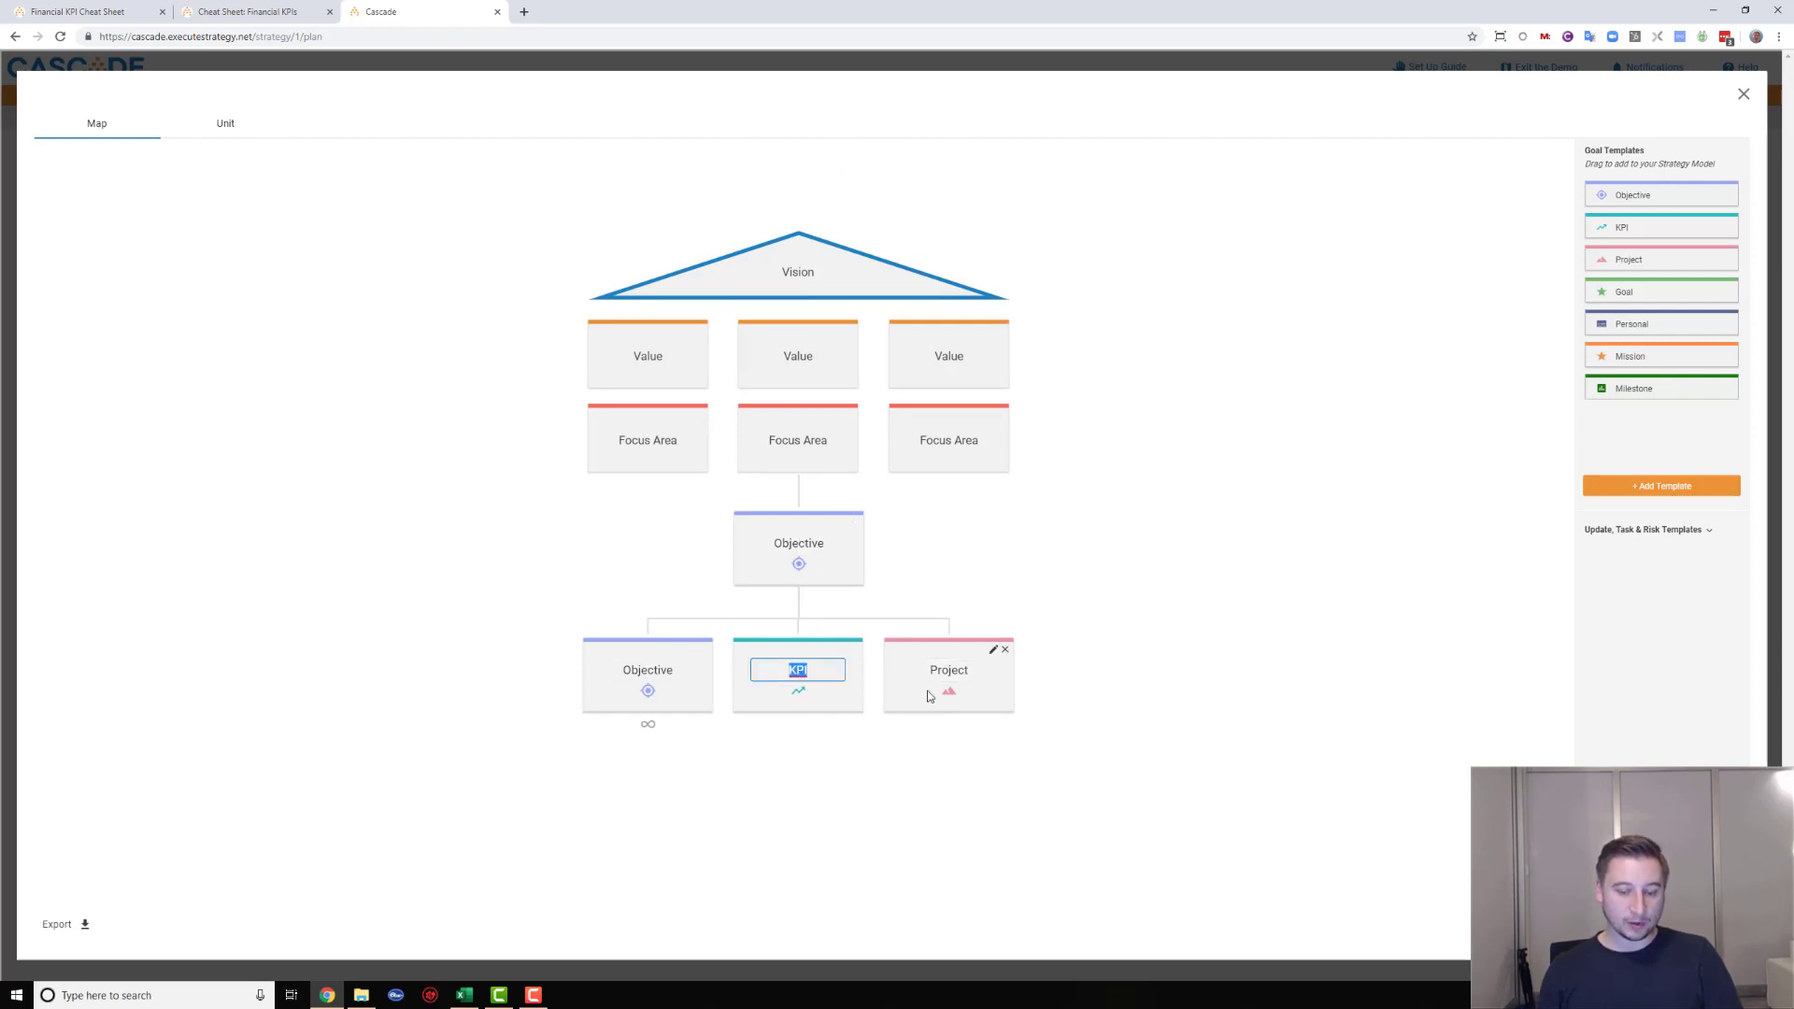
type("Mea")
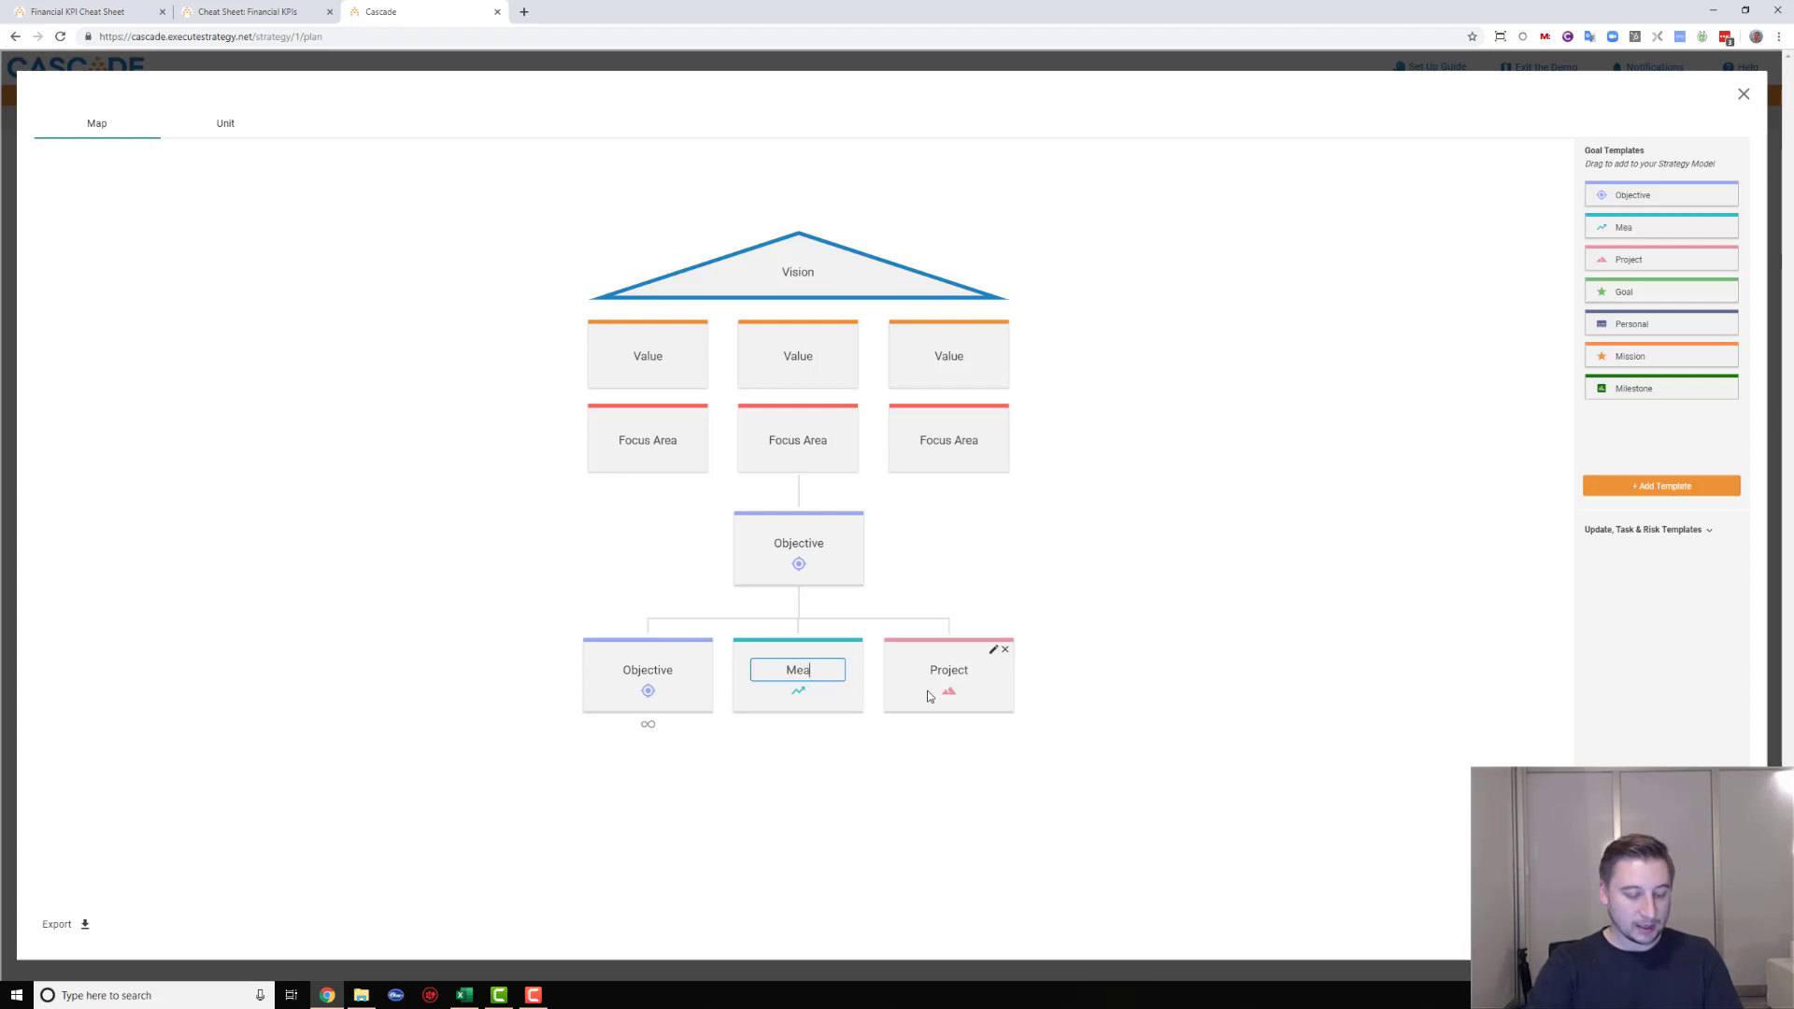
type("sures")
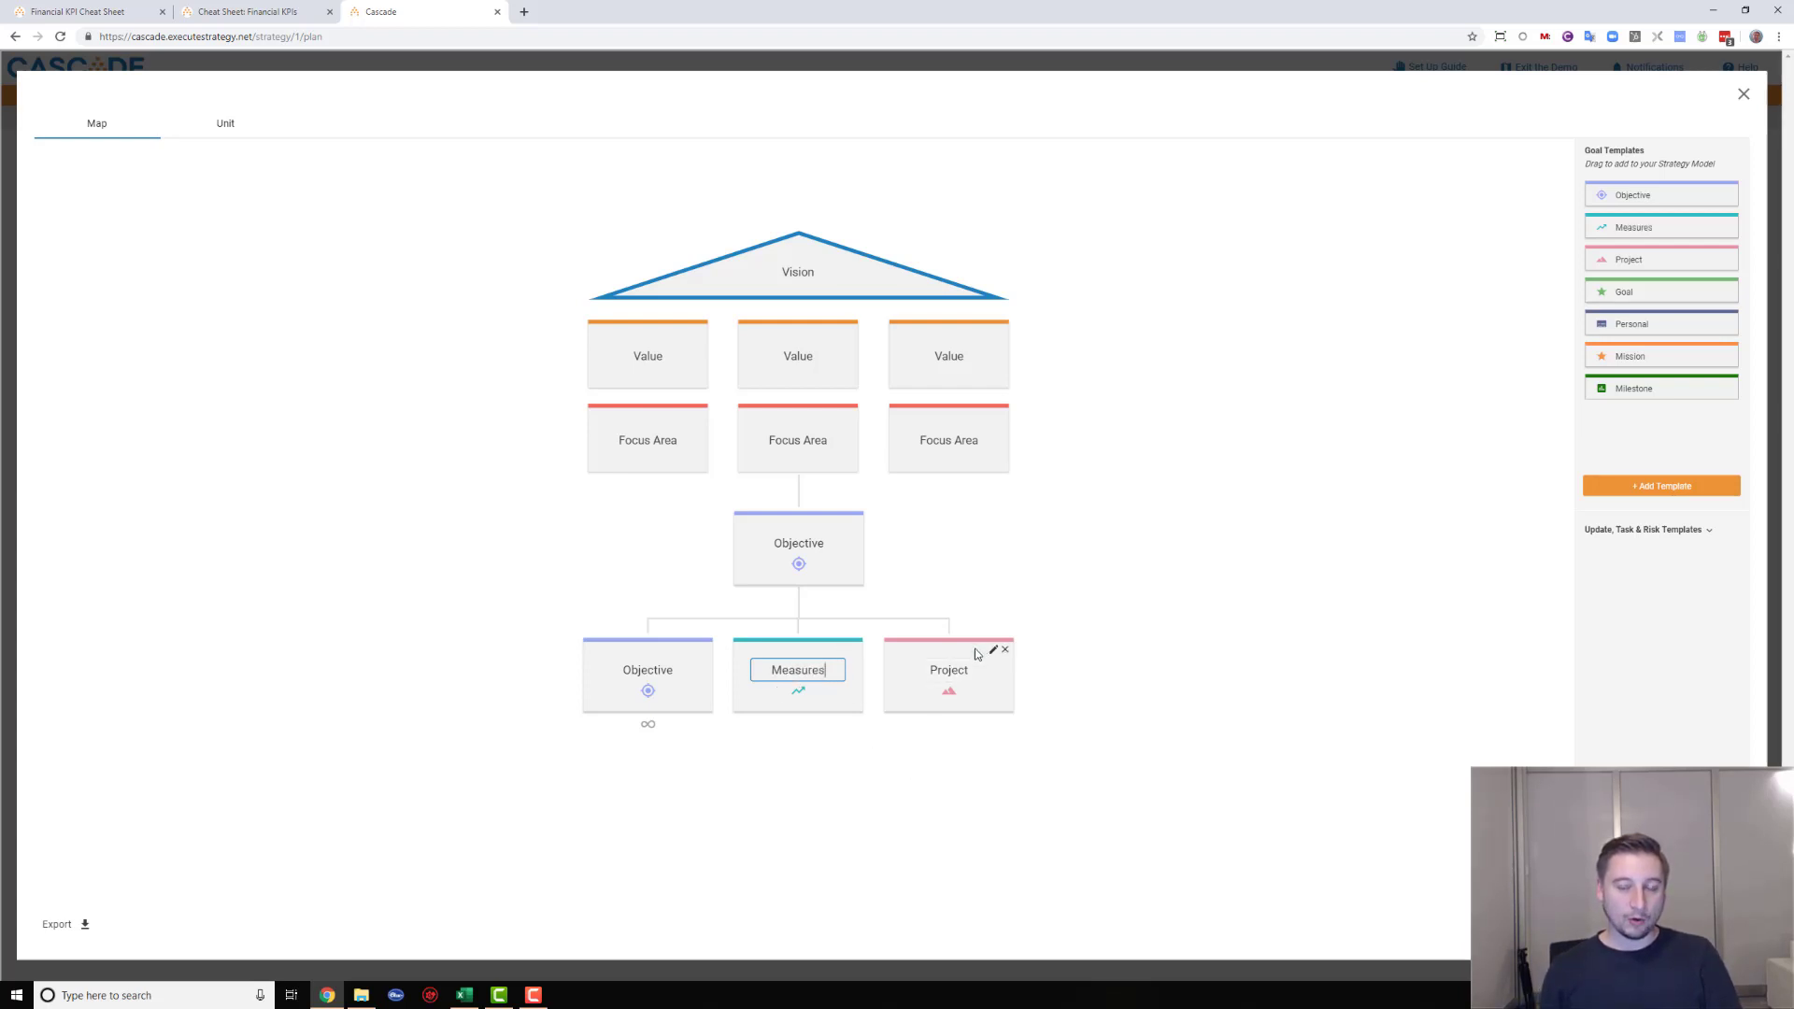
left_click_drag(975, 655, 836, 691)
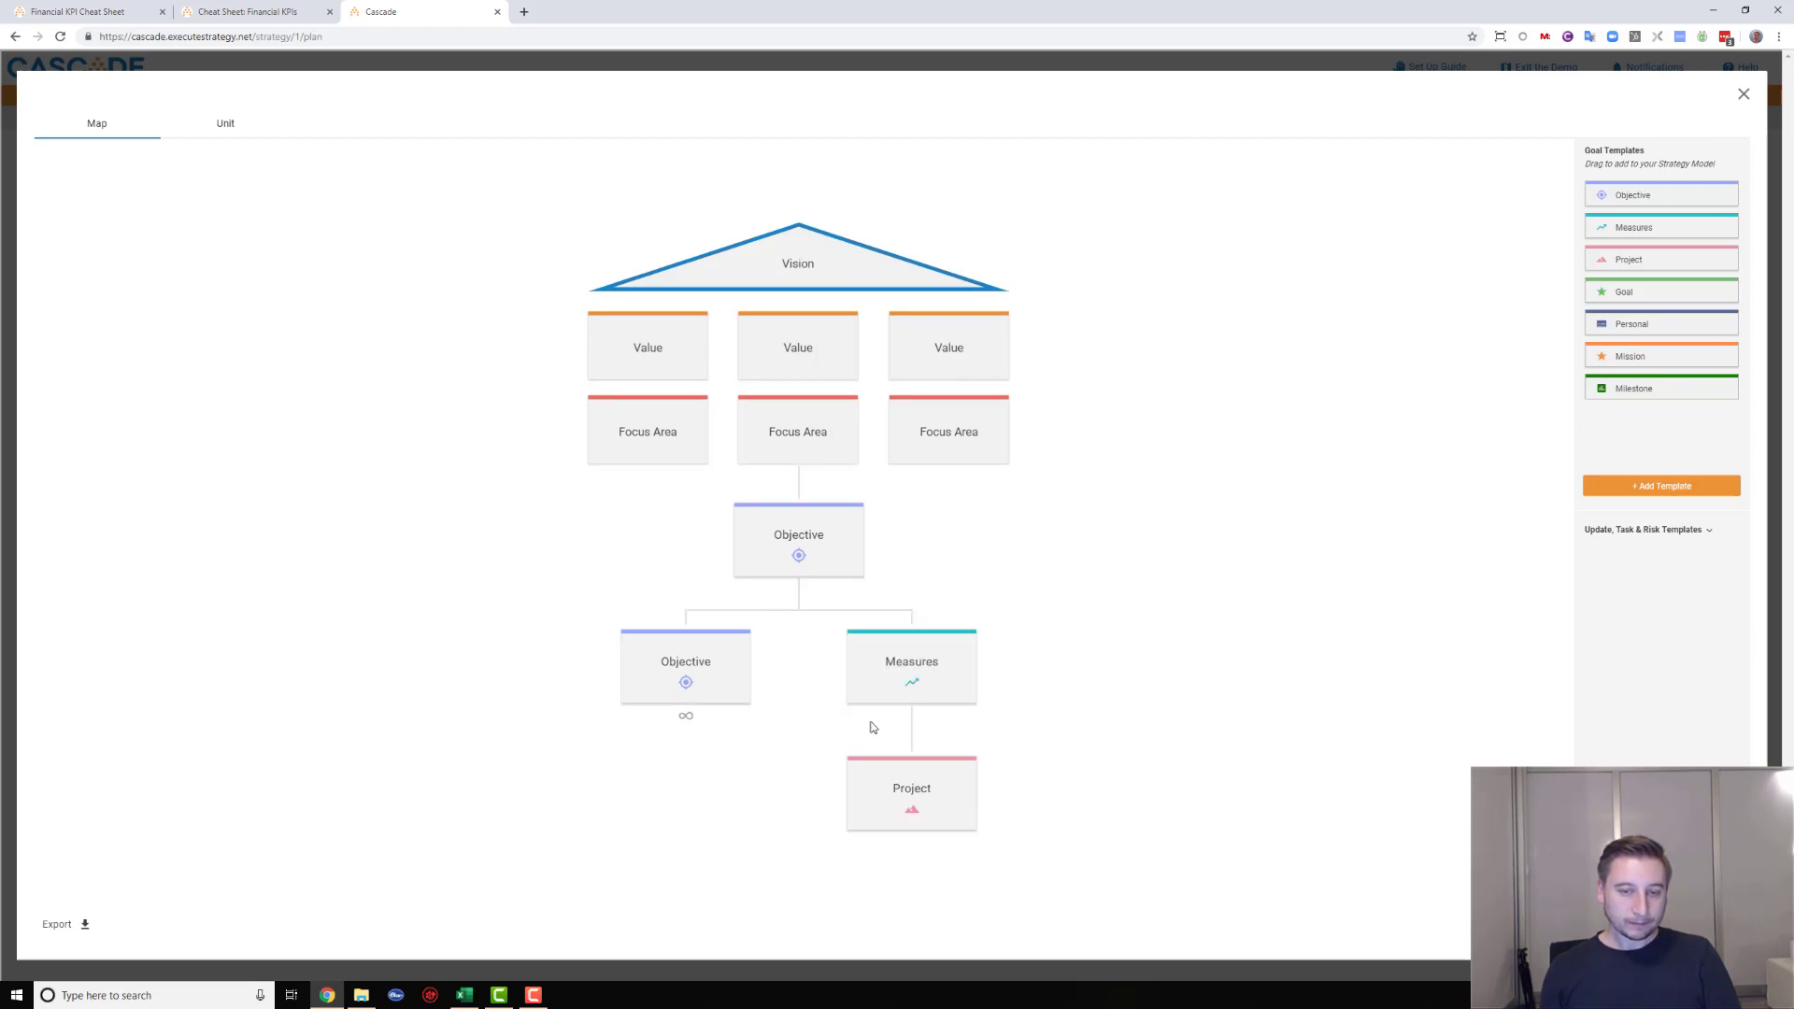
mouse_move(913, 768)
left_click_drag(921, 775, 811, 567)
mouse_move(905, 672)
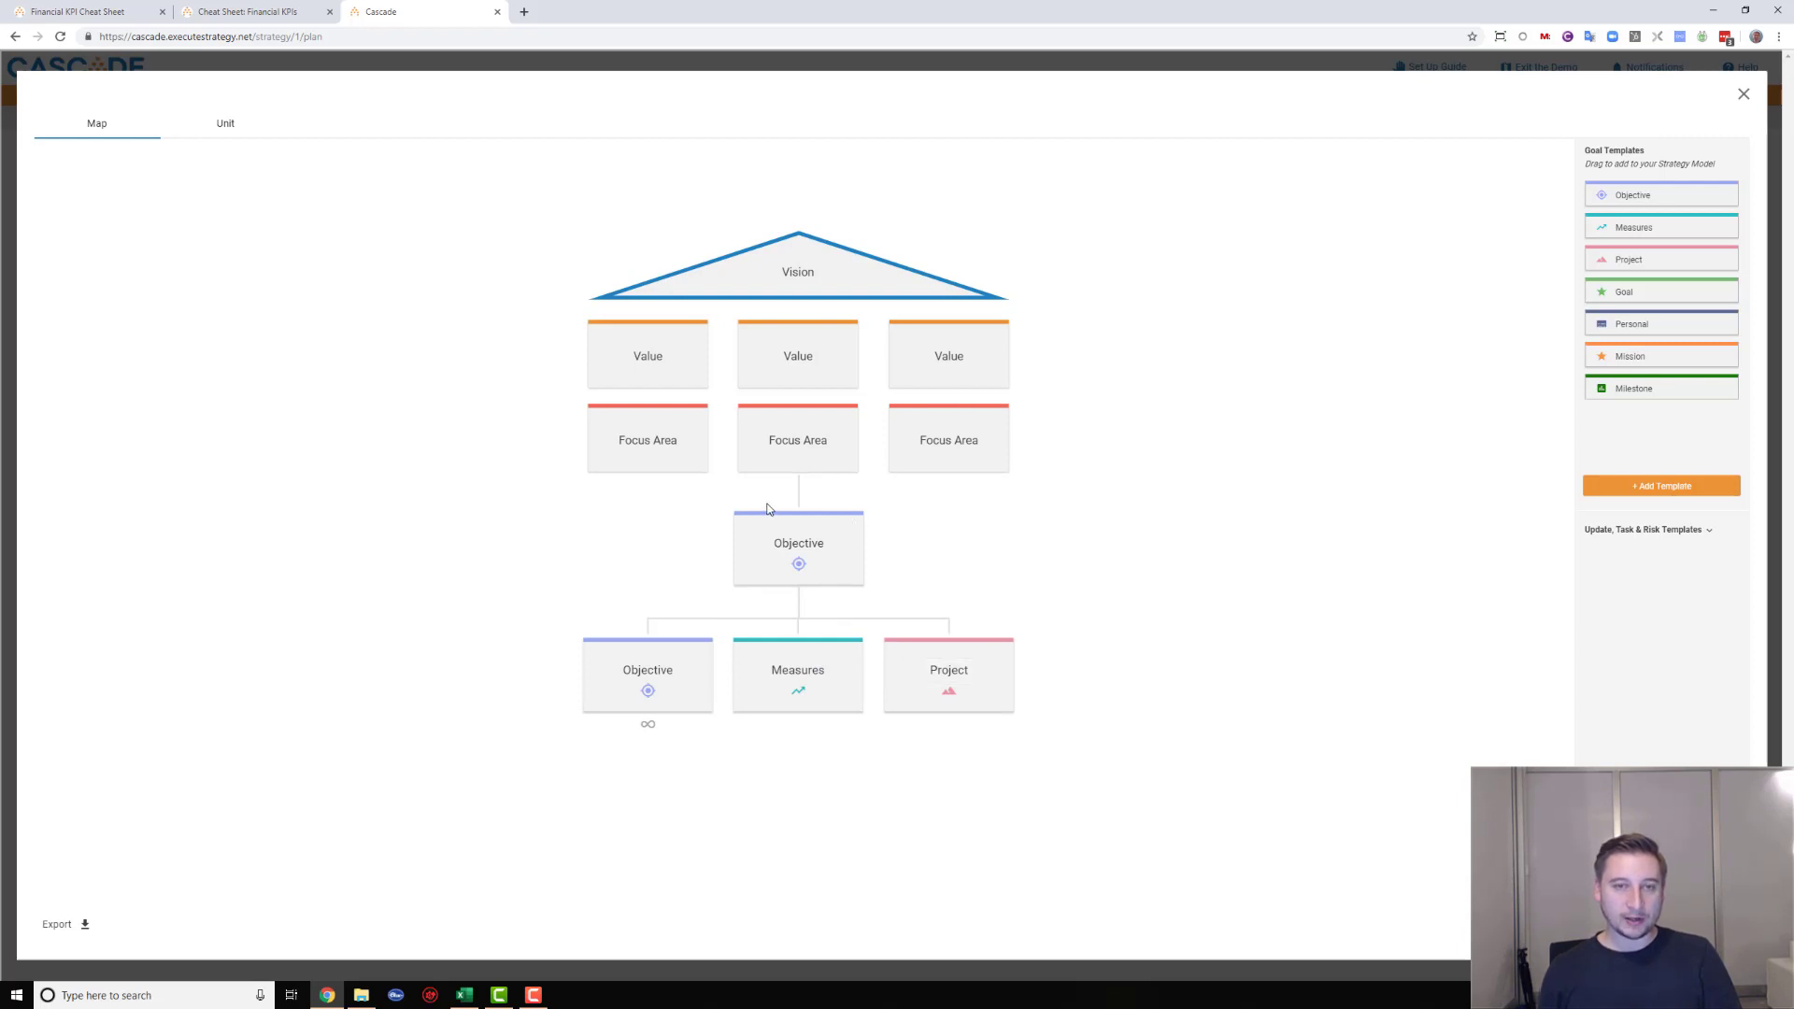
- Close the strategy model, colour goals by Goal template, and expand the first objective to reveal its Measures and Project
left_click(1744, 97)
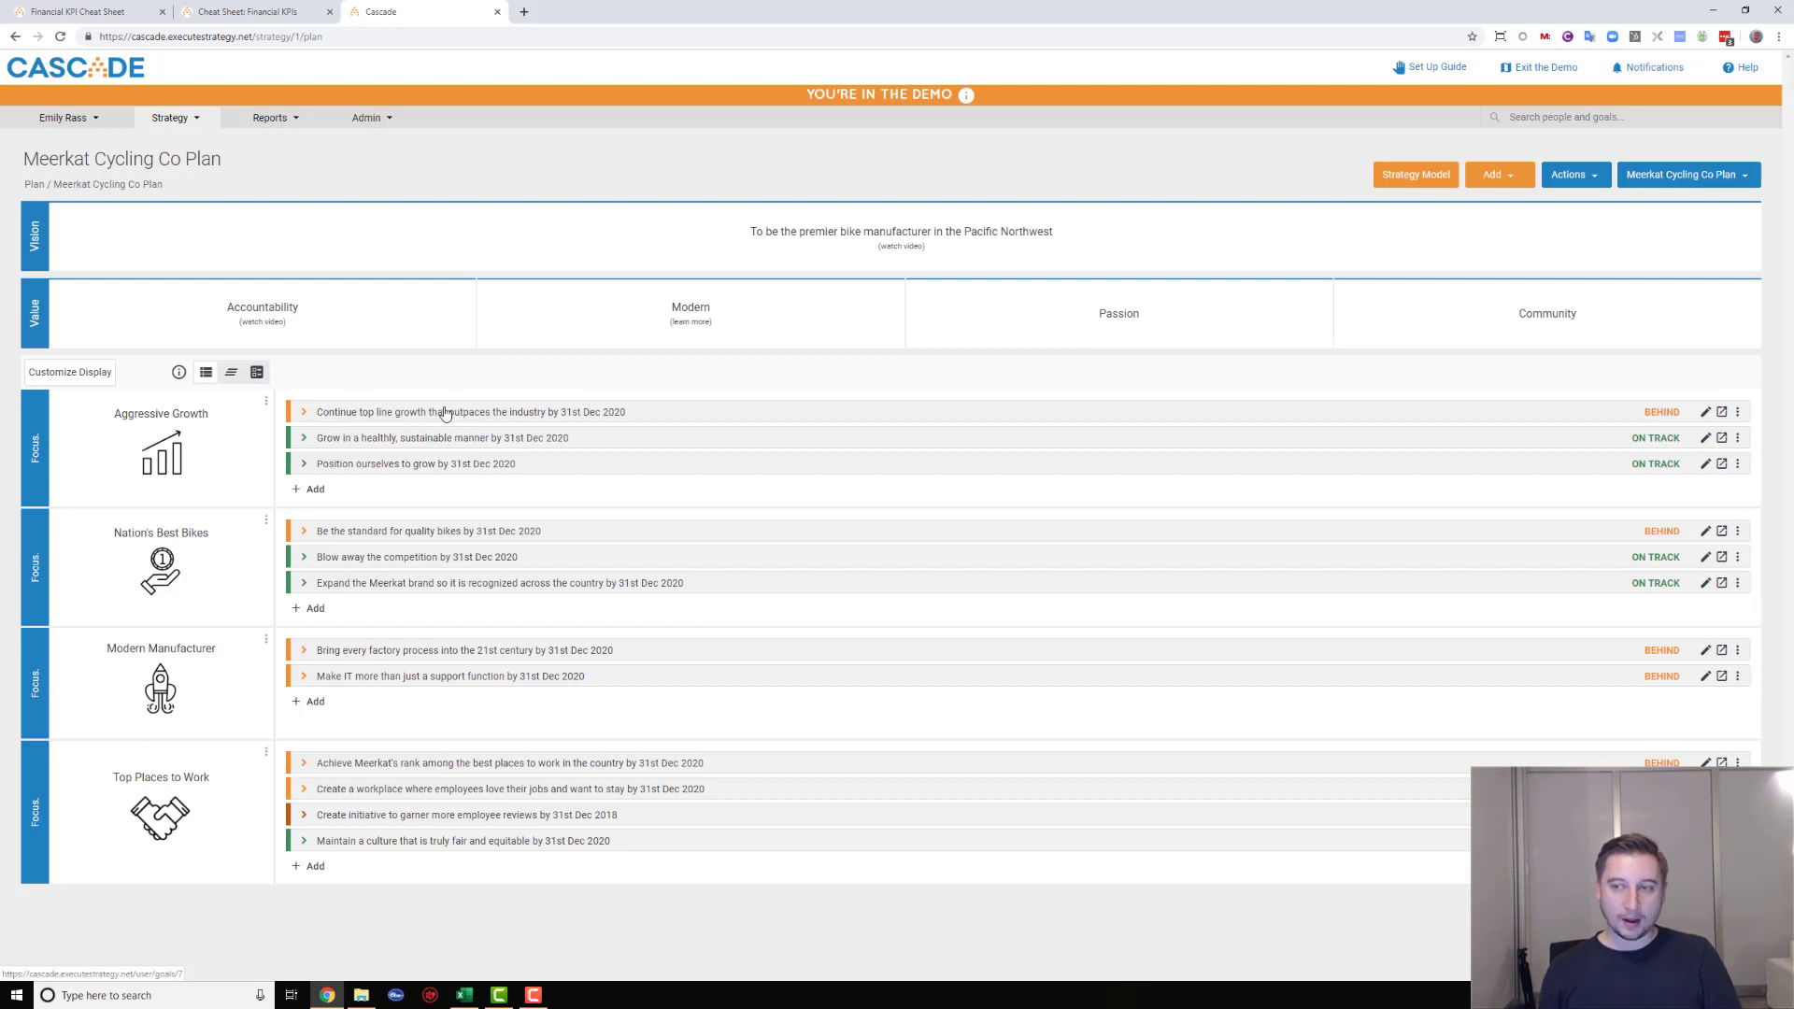
left_click(78, 378)
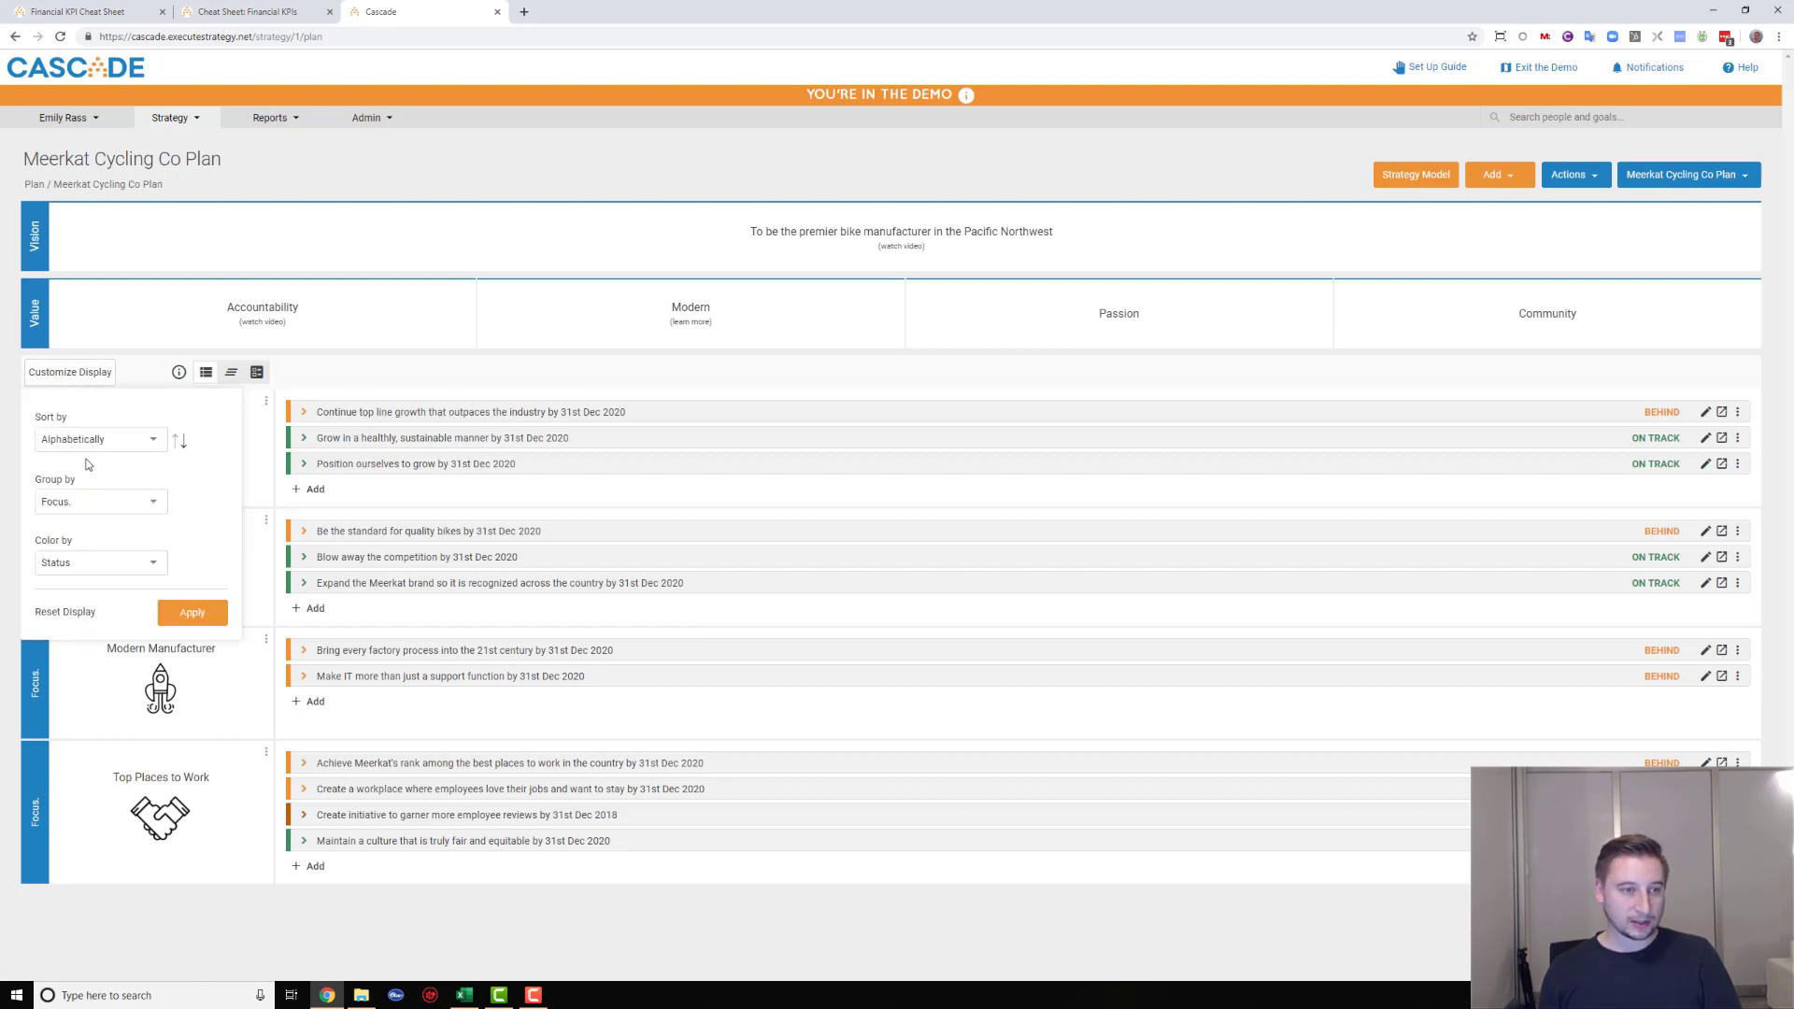
left_click(85, 451)
left_click(86, 458)
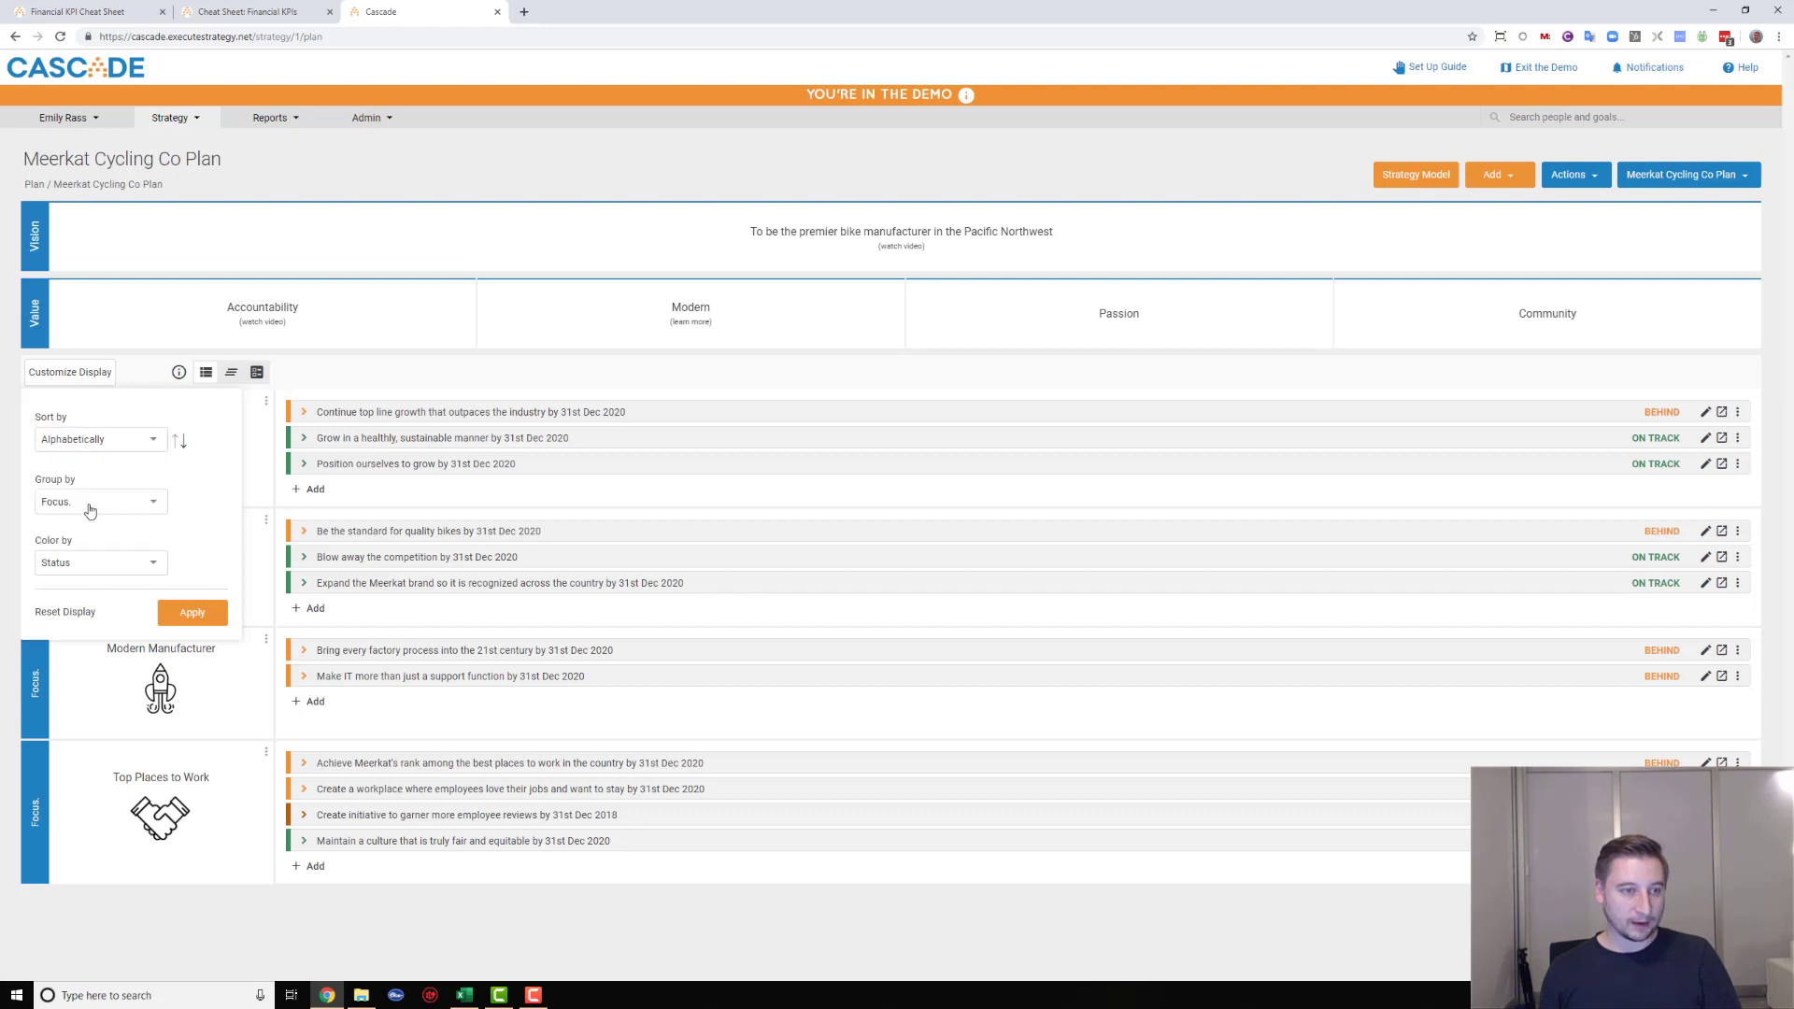
left_click(89, 564)
left_click(92, 592)
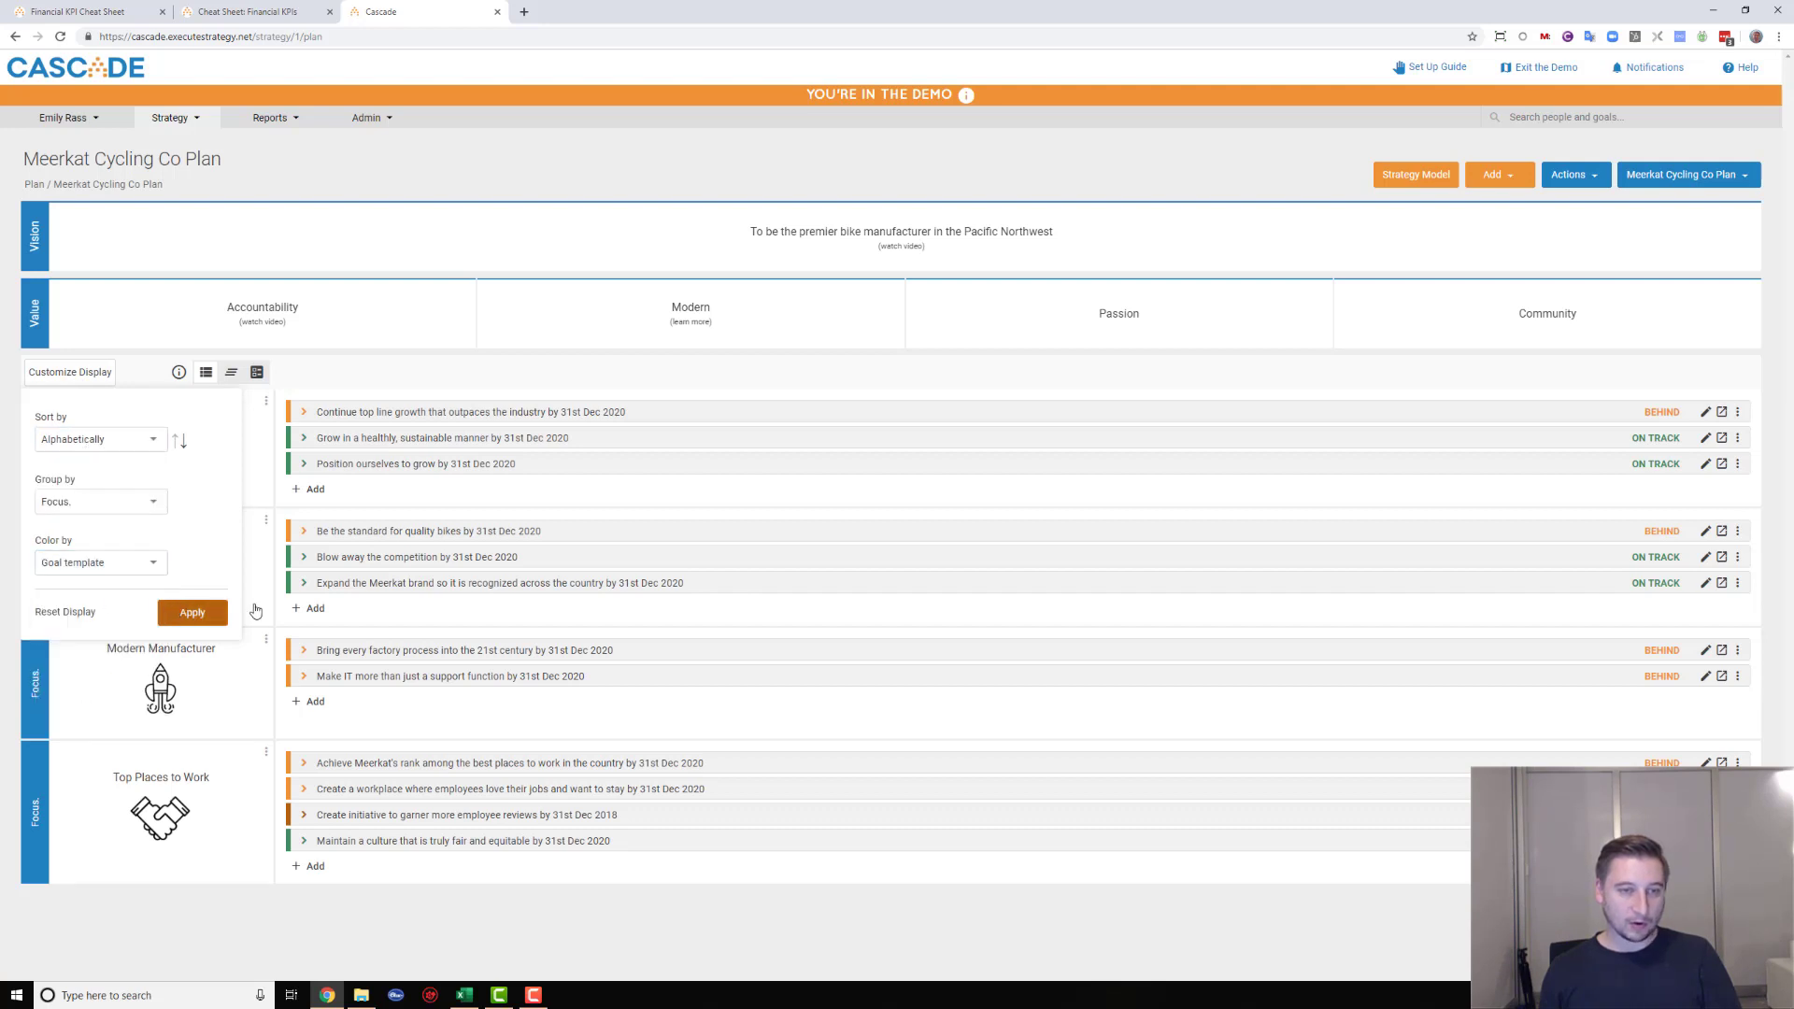
left_click(192, 612)
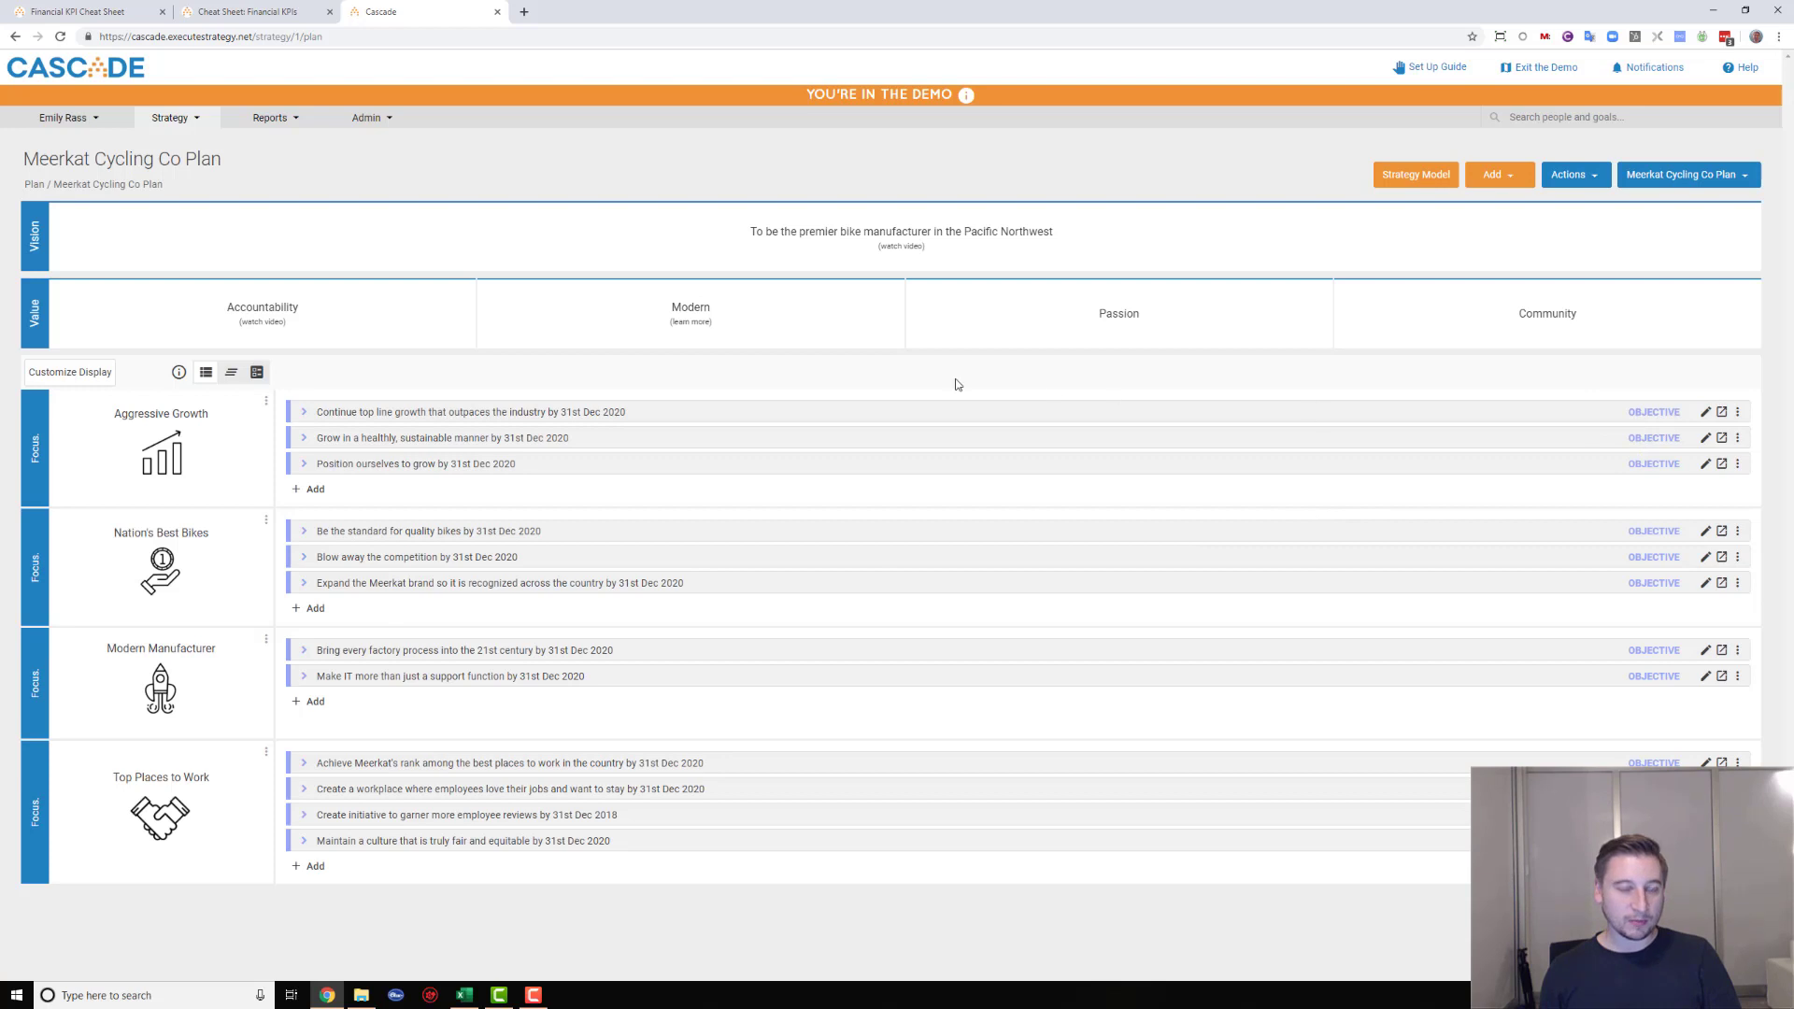
left_click(564, 414)
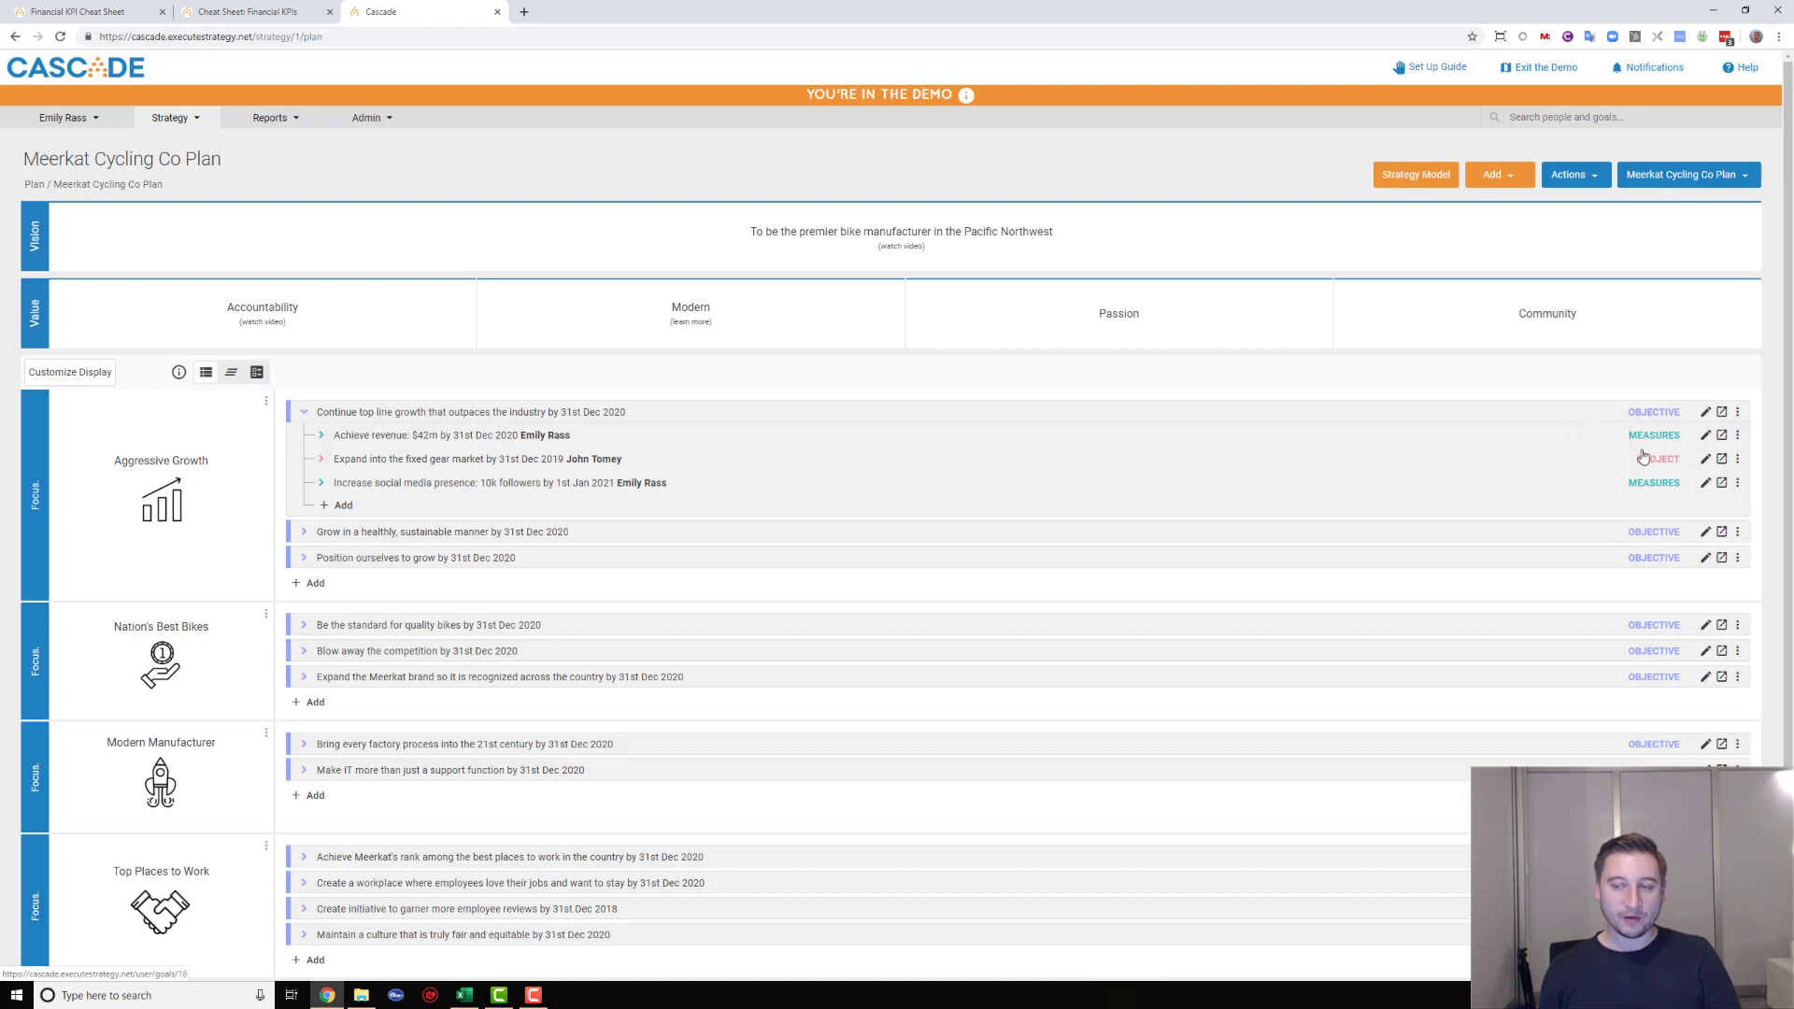
left_click(1738, 412)
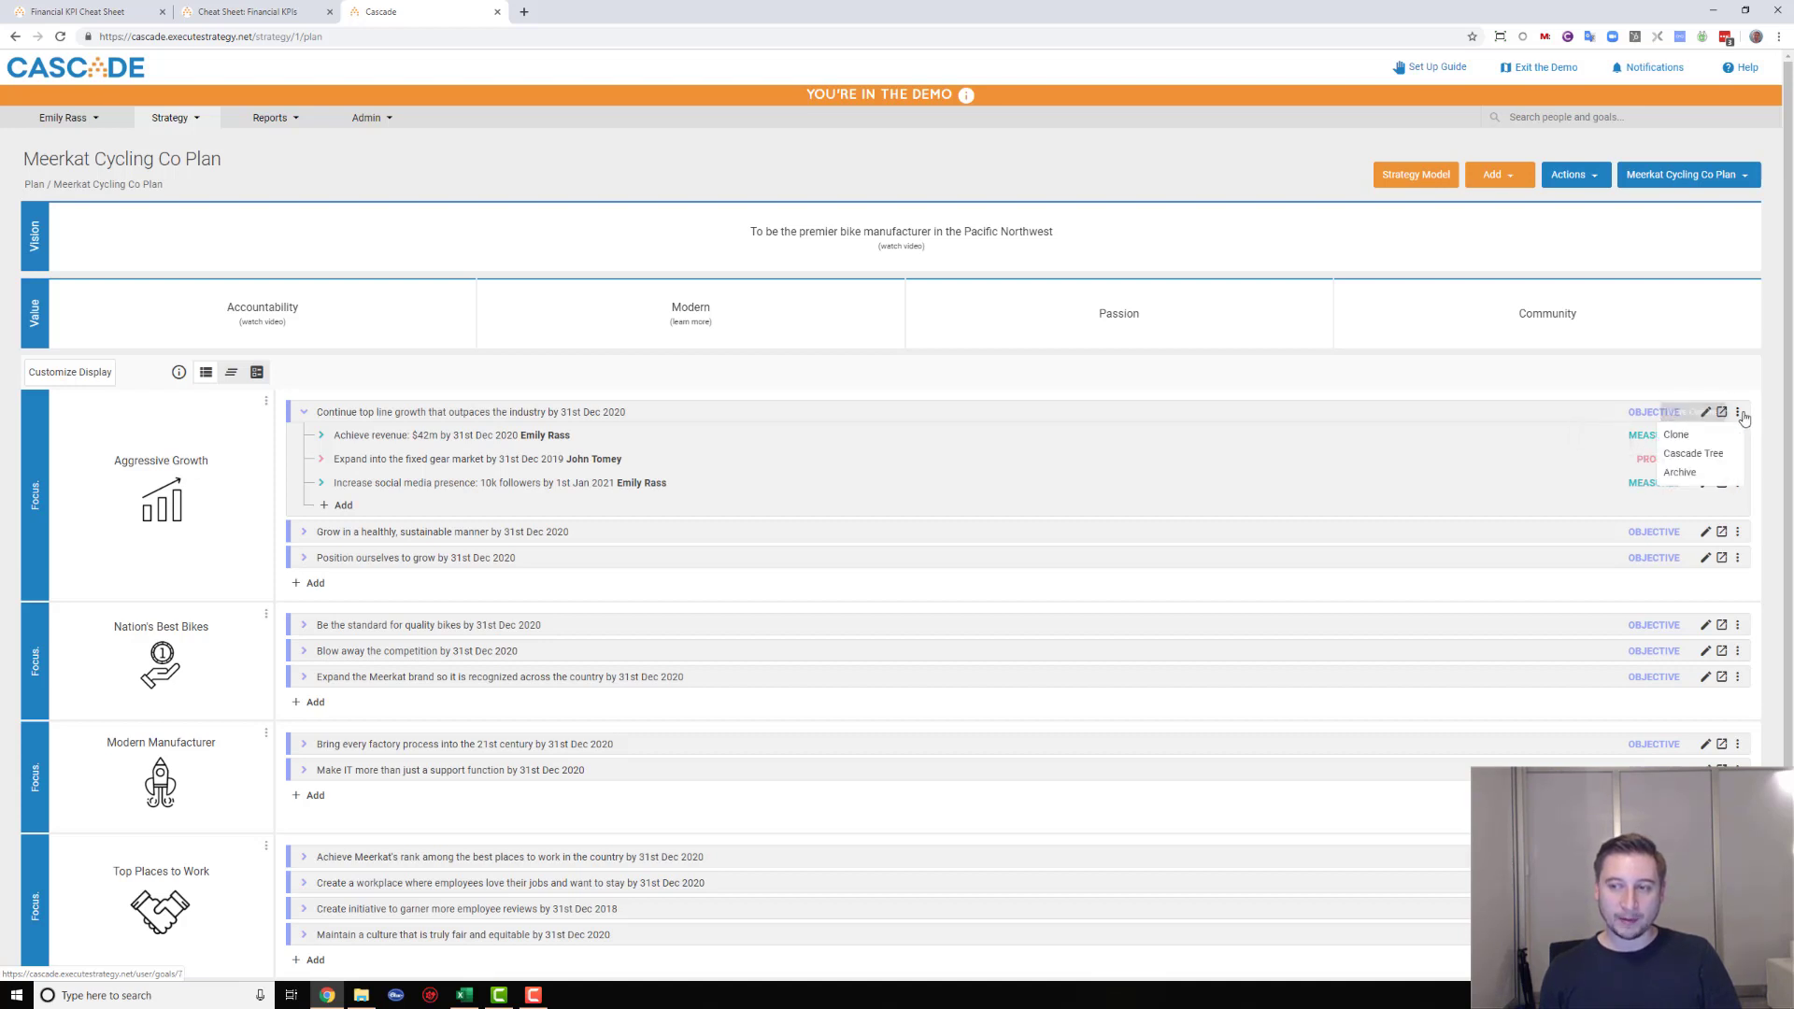
left_click(1689, 454)
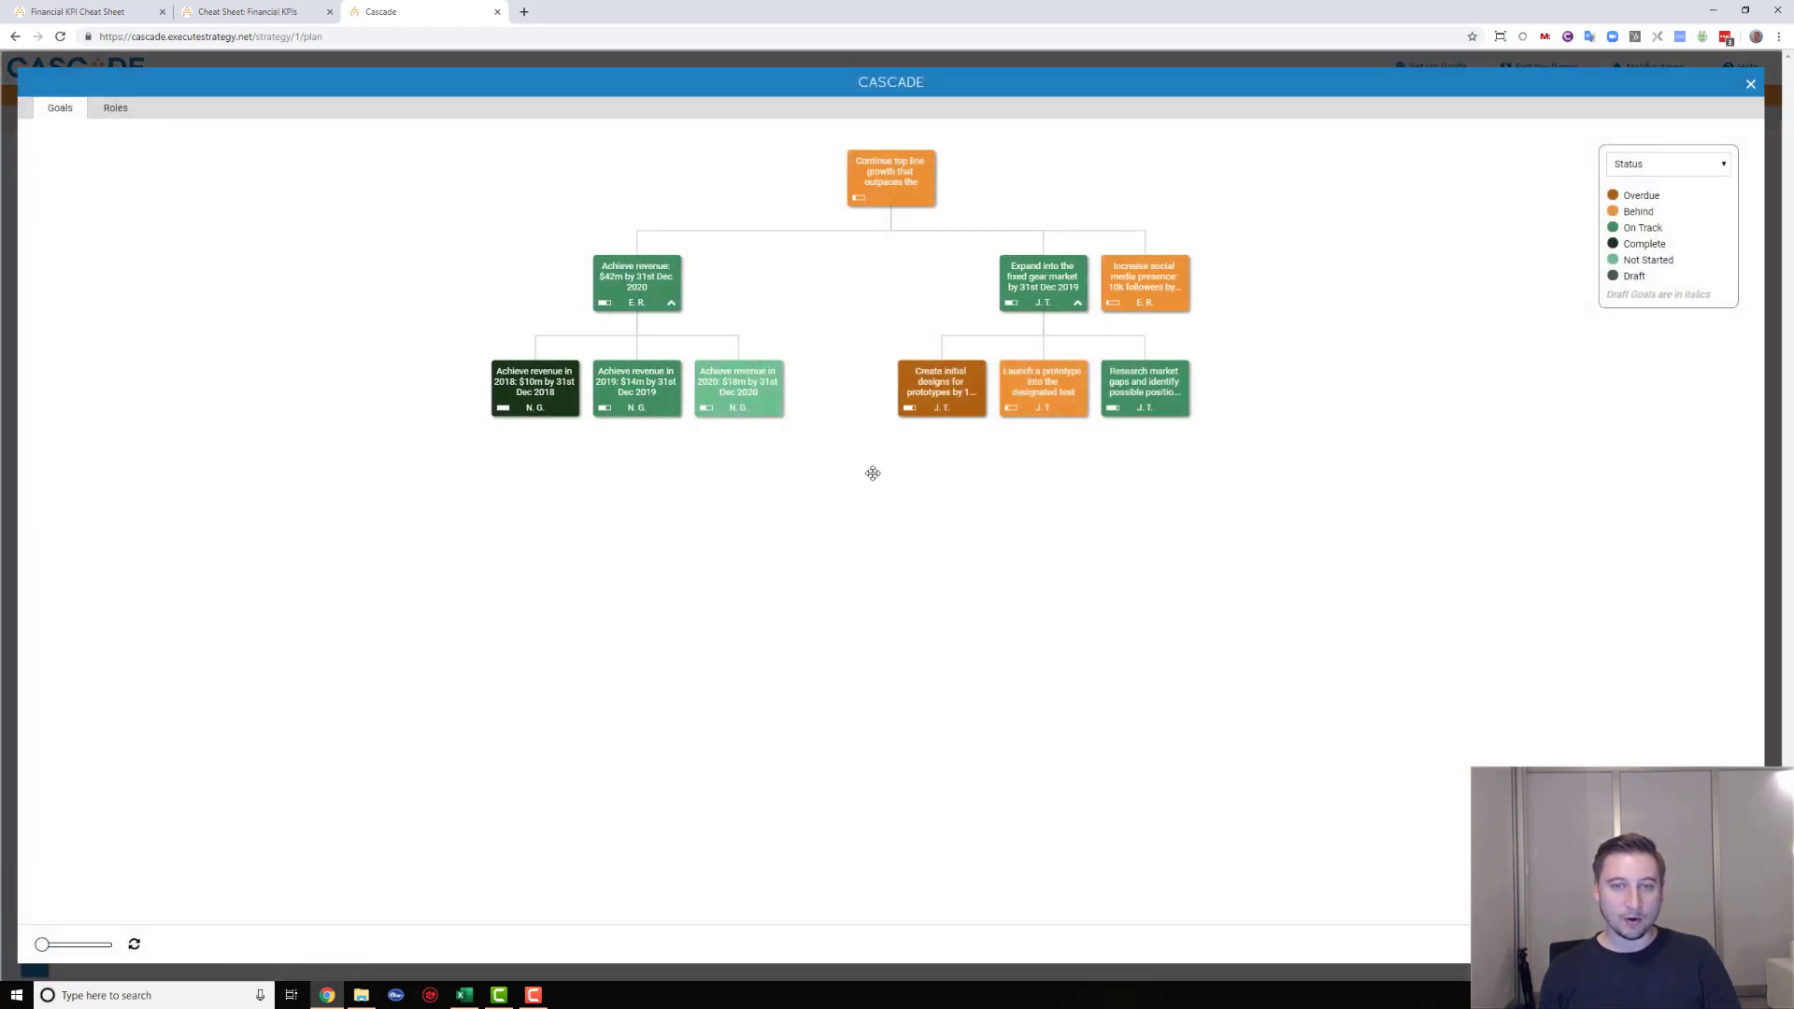
left_click_drag(45, 948, 111, 945)
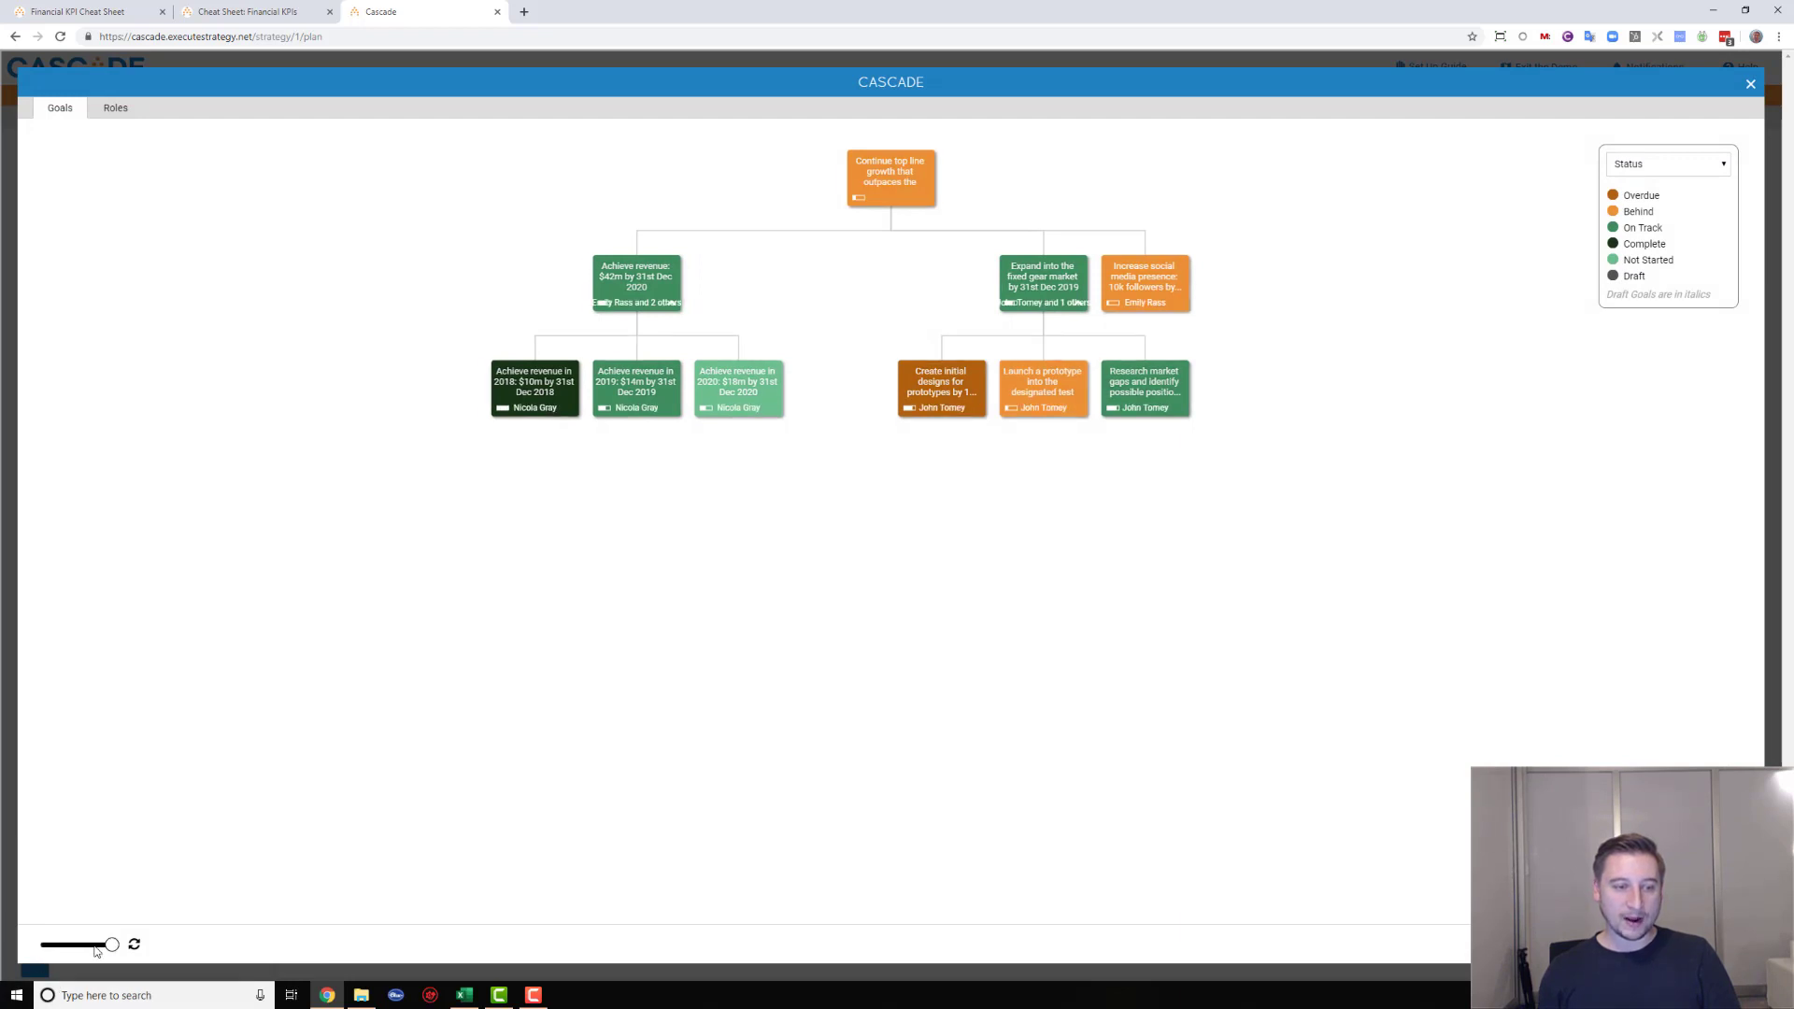
left_click_drag(837, 444, 818, 478)
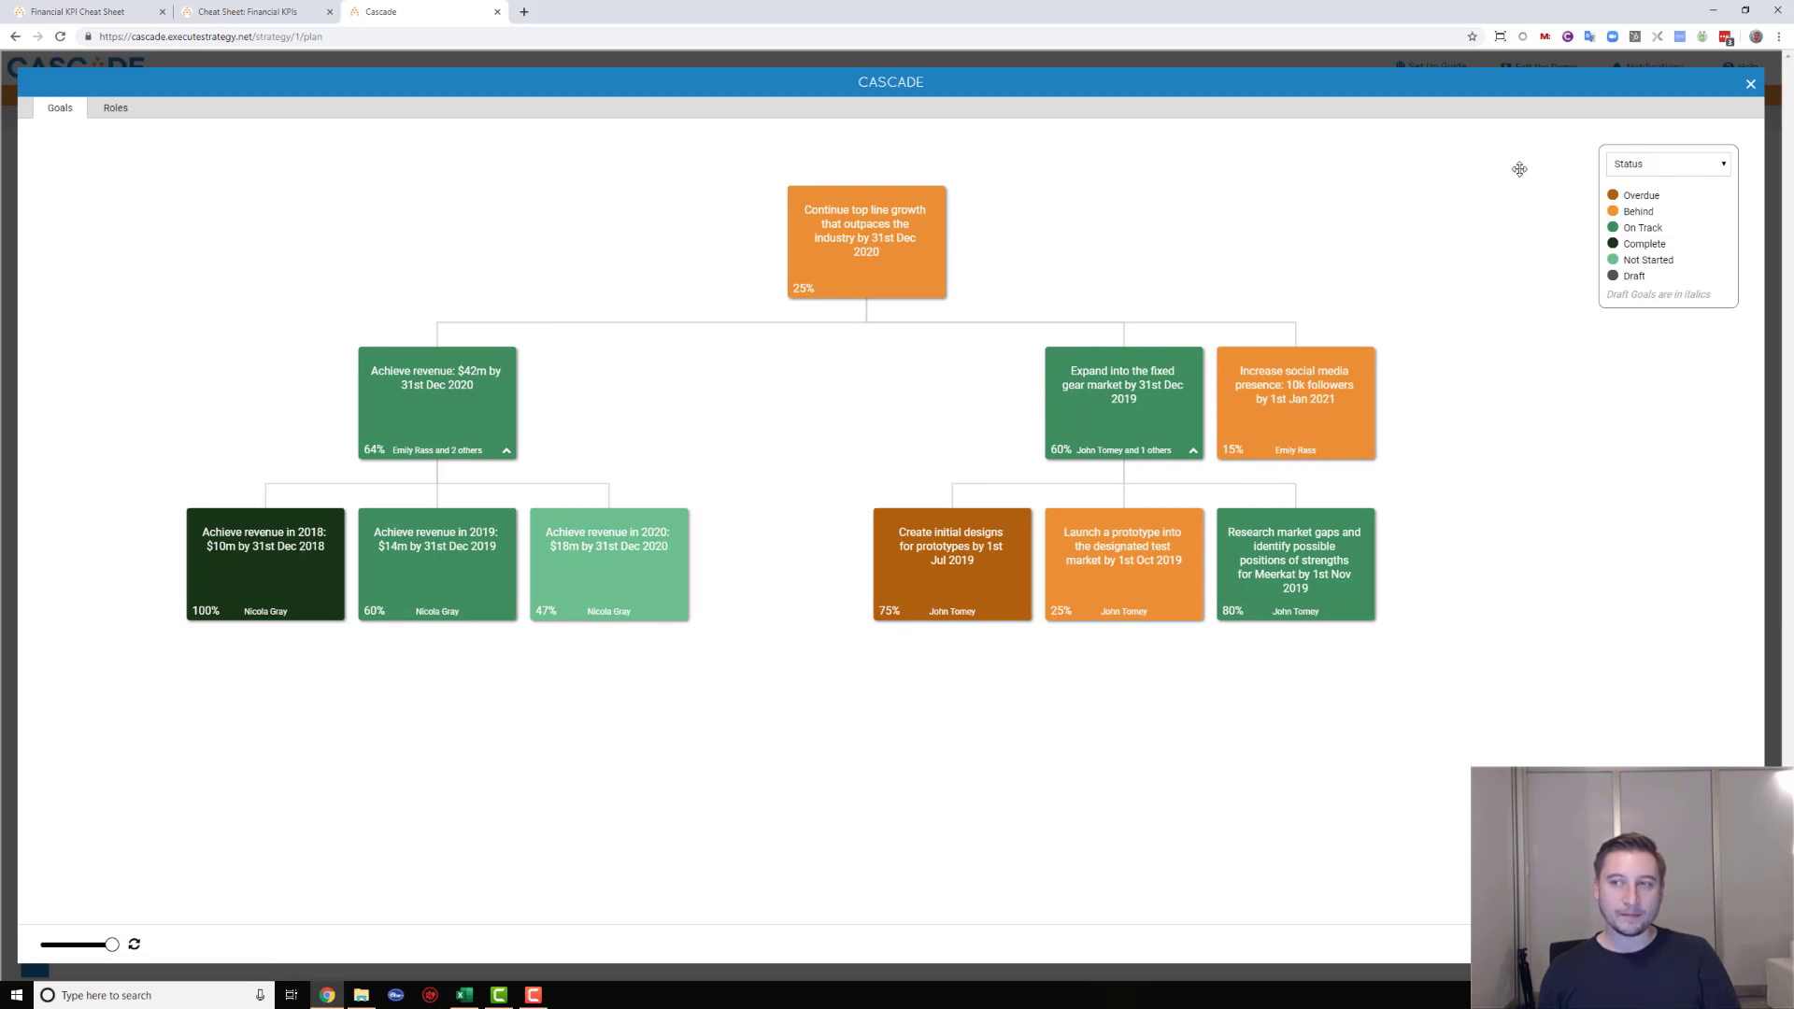
left_click(1751, 84)
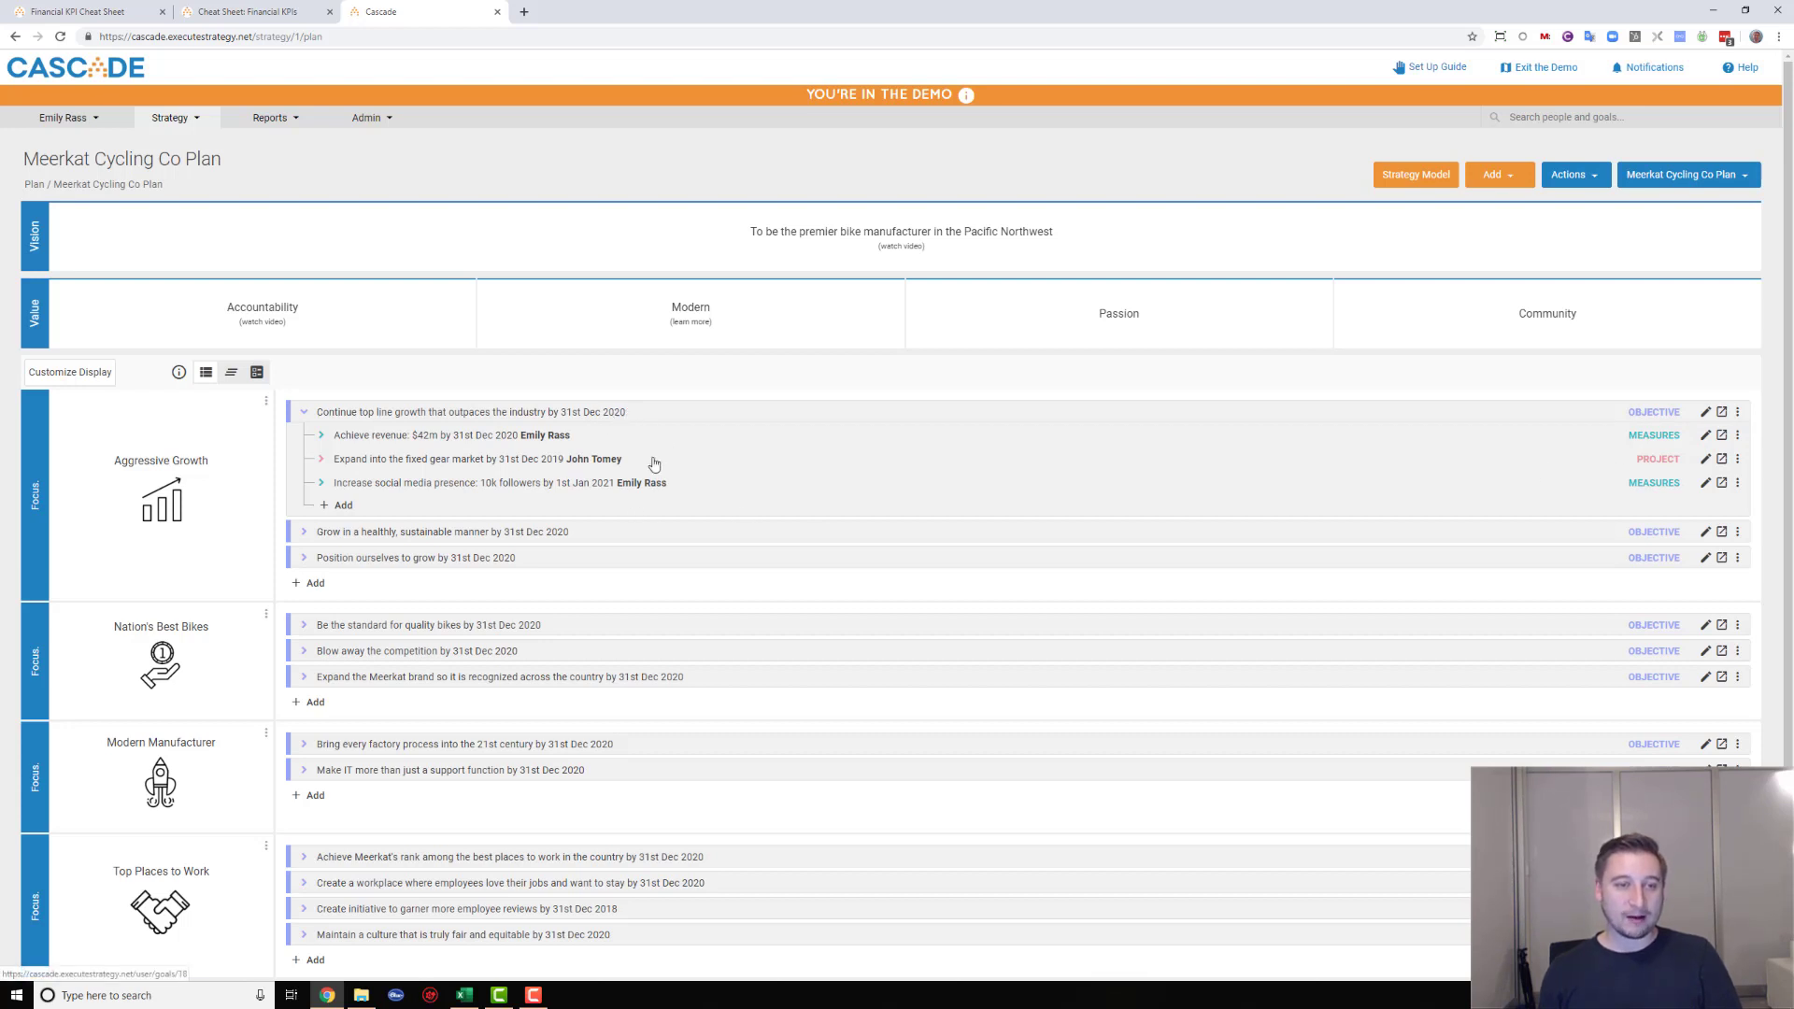
- Collapse the top-line growth objective to hide its Measures and Project
left_click(612, 416)
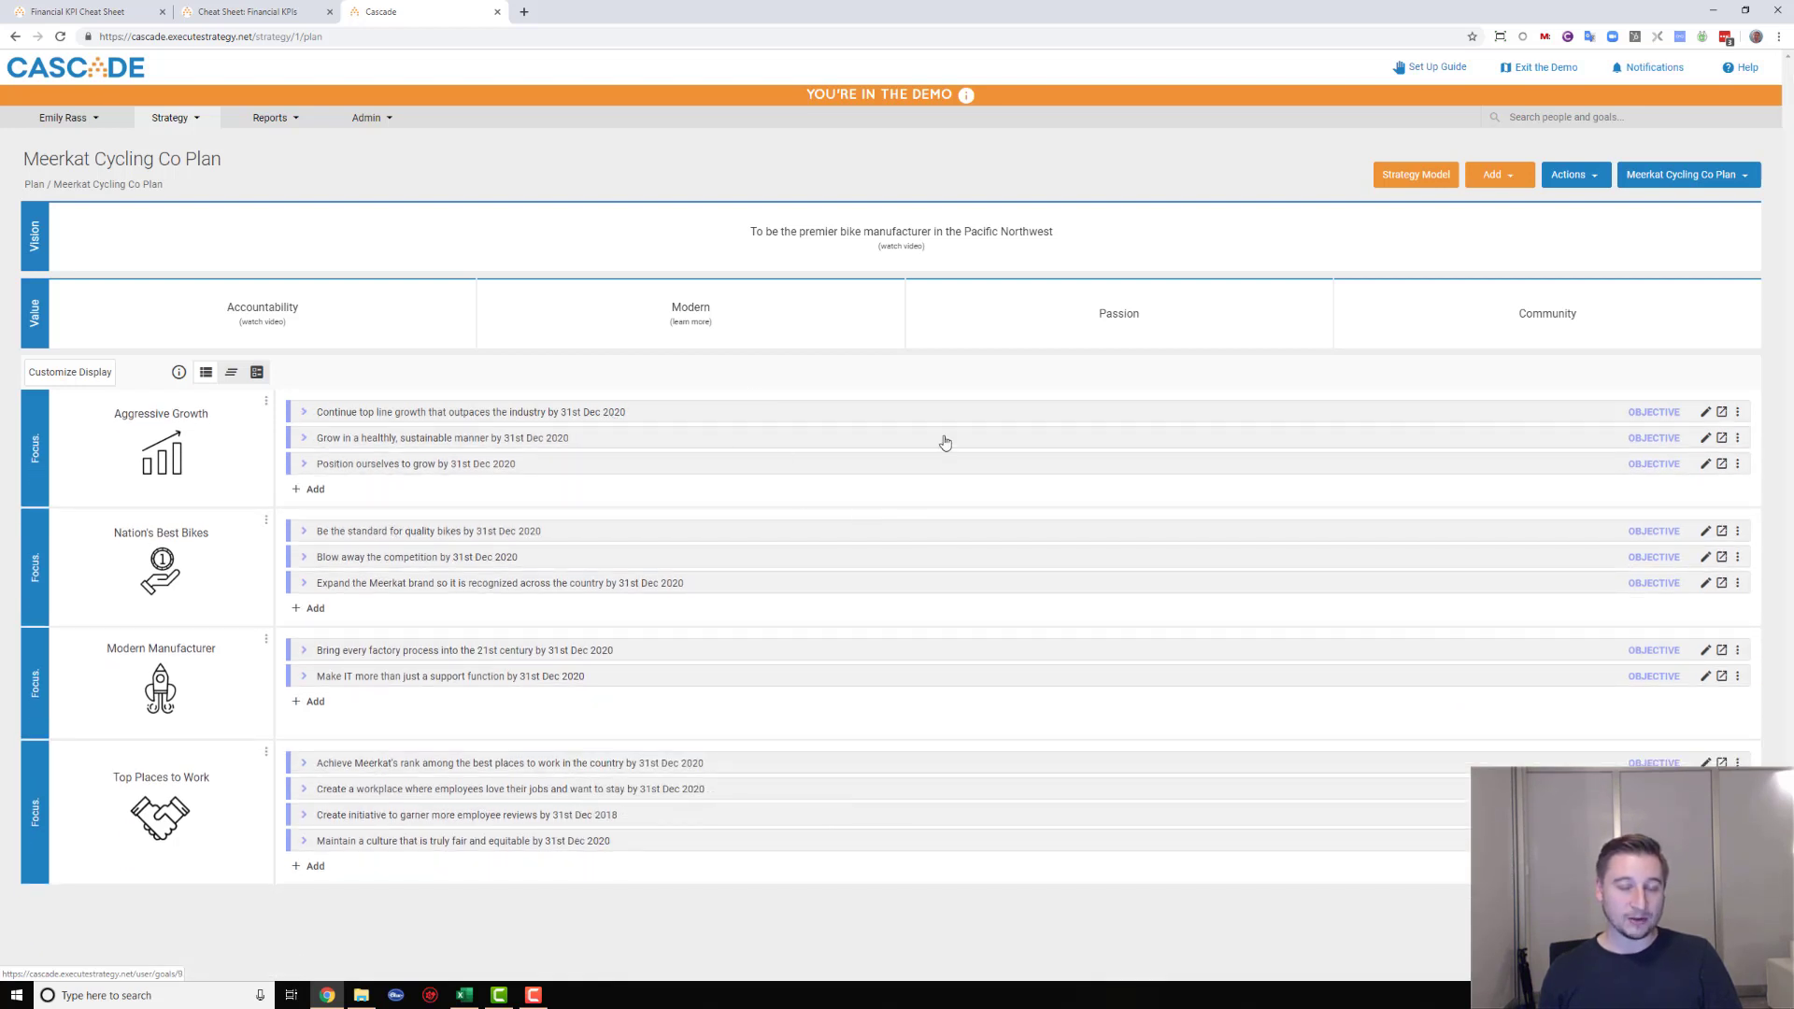